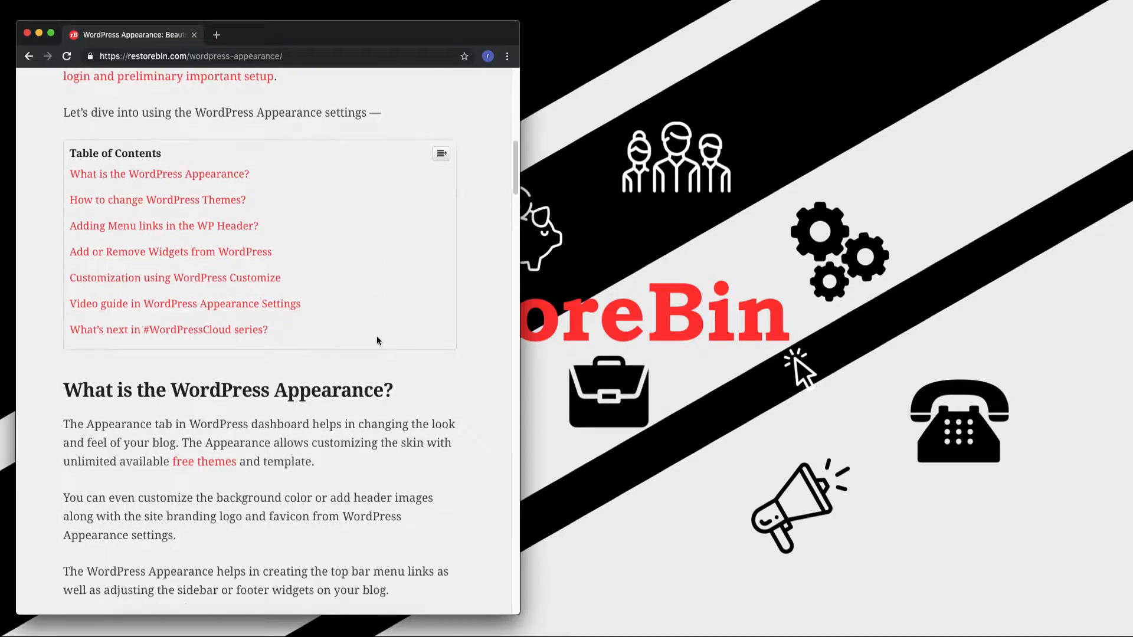
Review the article's table of contents, then switch to the demo site and look over its front page from header to footer.
scroll(383, 369, up, 7)
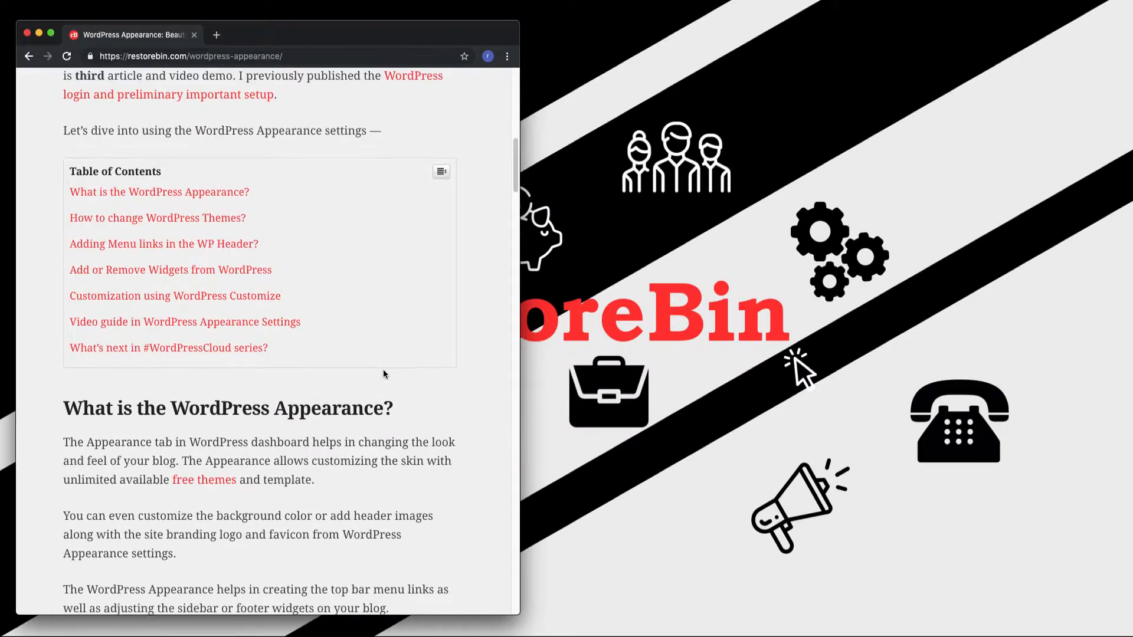
scroll(373, 272, down, 1)
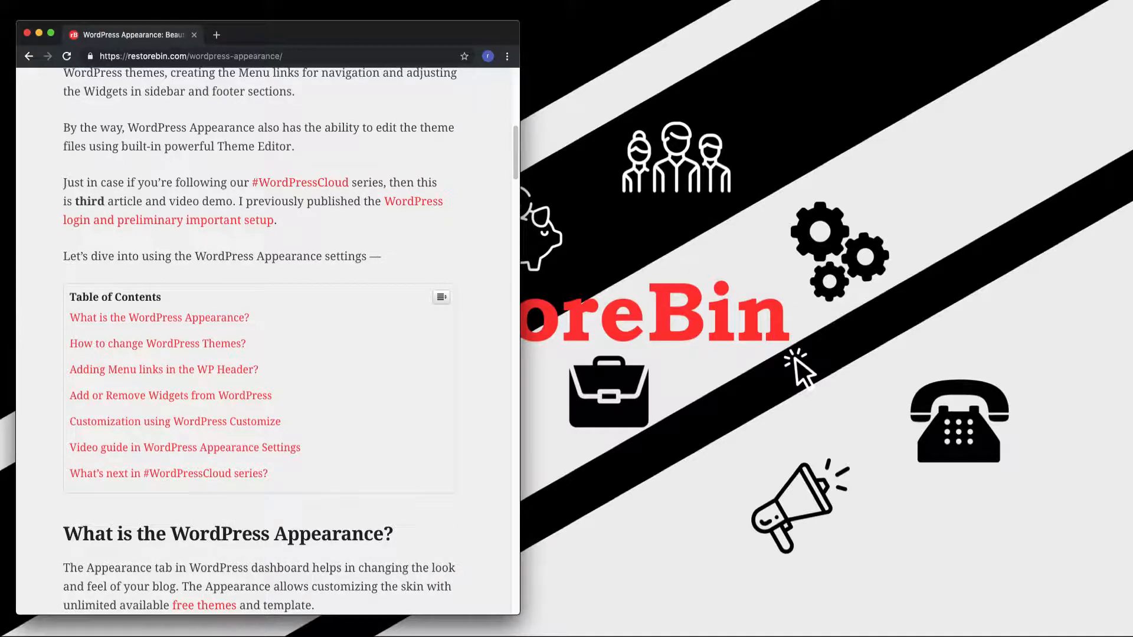
click(1131, 453)
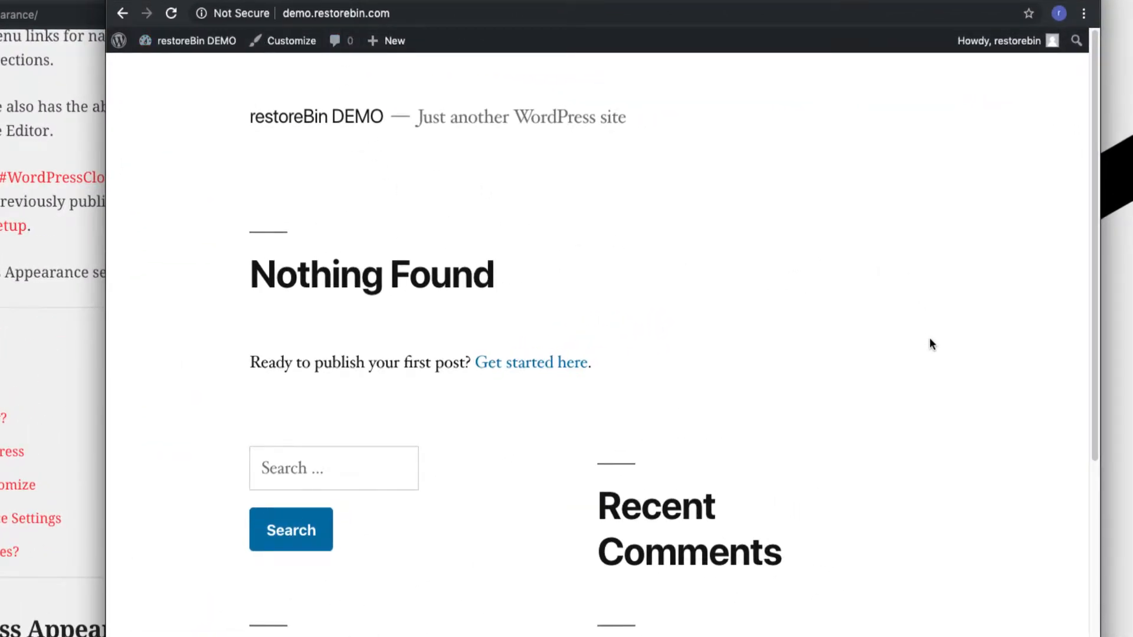
scroll(930, 341, down, 7)
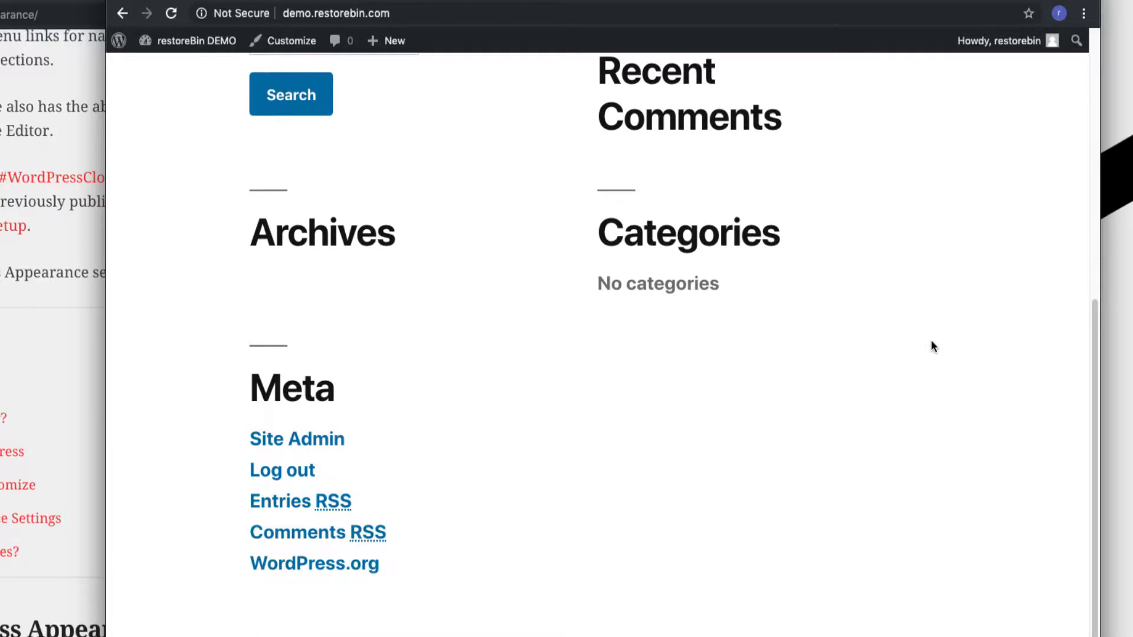
scroll(931, 346, up, 7)
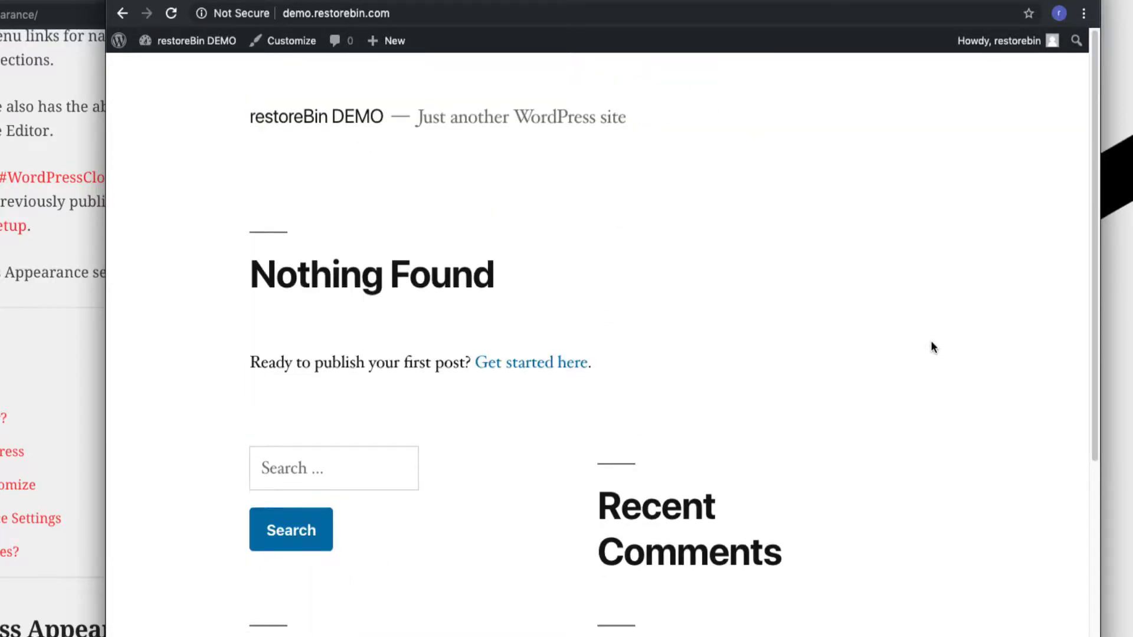
scroll(931, 346, down, 7)
scroll(931, 347, up, 7)
Go to the demo site's admin dashboard and open its Themes page.
mouse_move(185, 43)
click(177, 68)
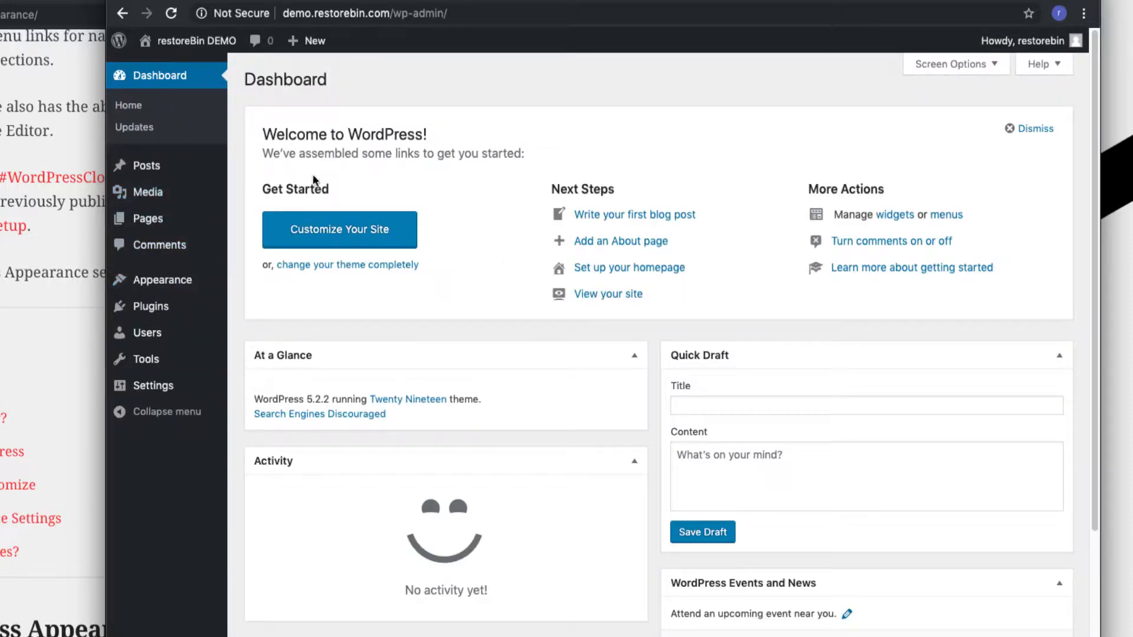
mouse_move(207, 289)
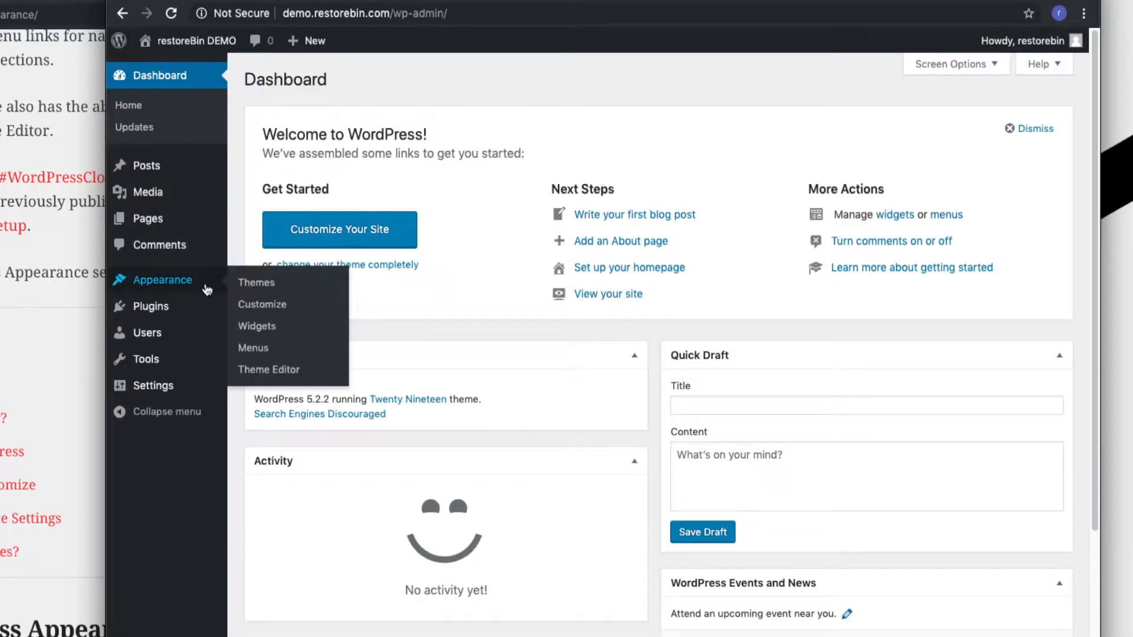
click(266, 288)
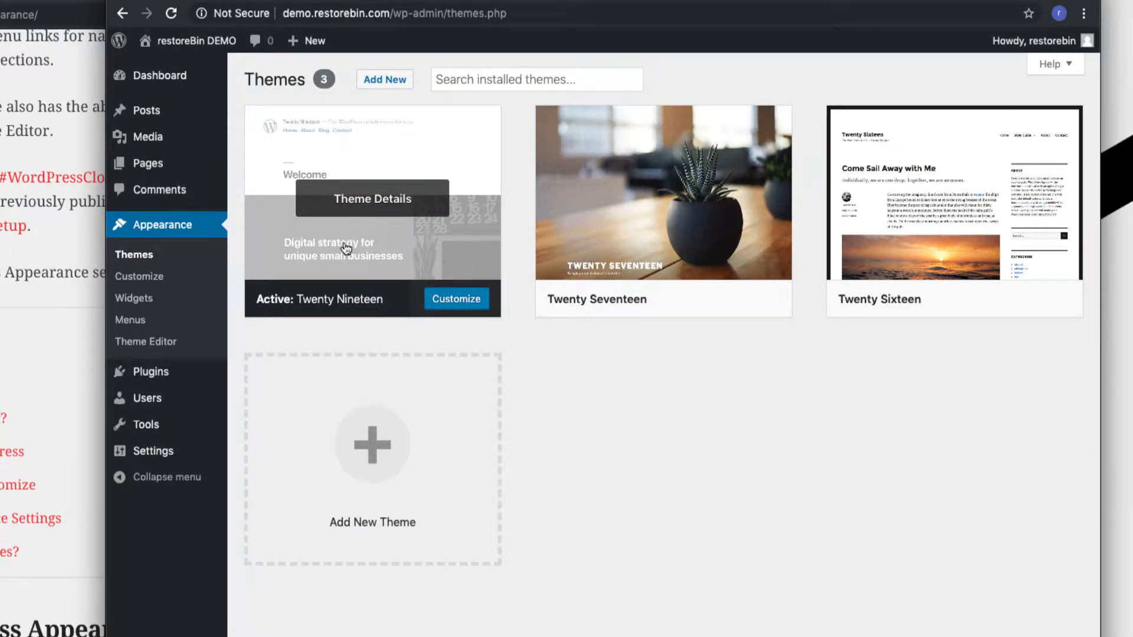
Explore the options for adding new themes: the featured themes, the feature filter and the theme upload form.
mouse_move(688, 214)
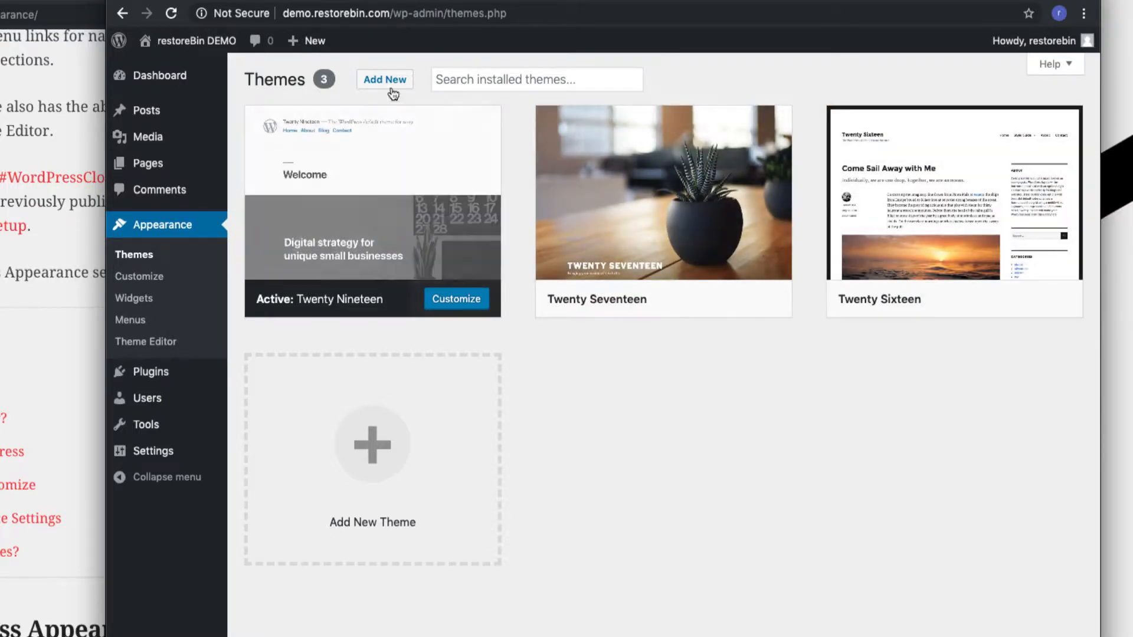
click(388, 83)
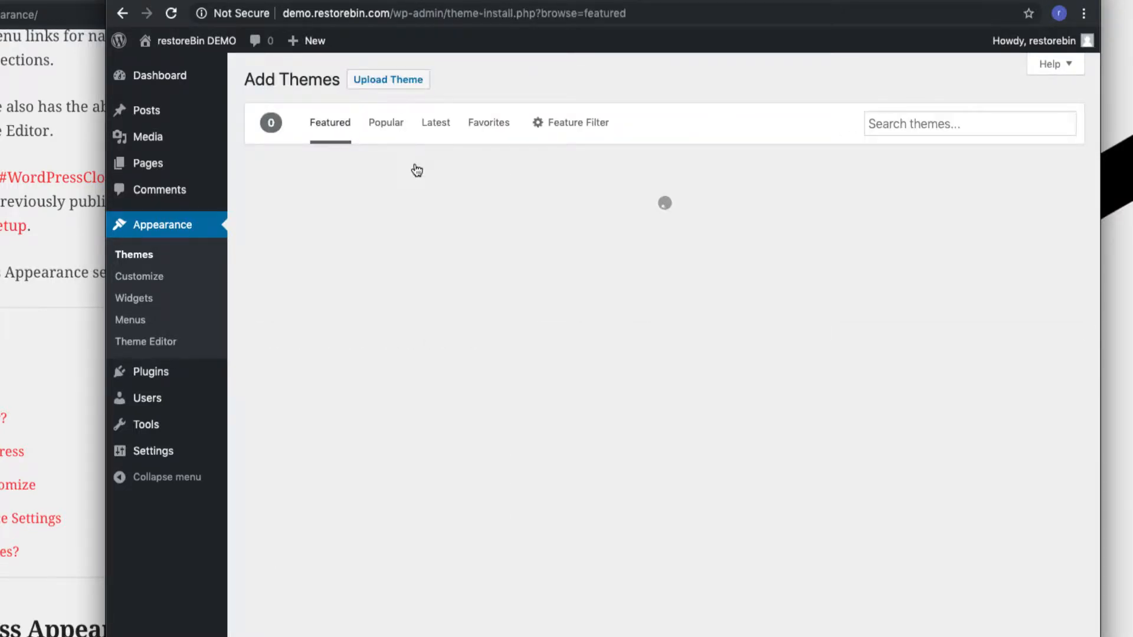
scroll(849, 450, down, 3)
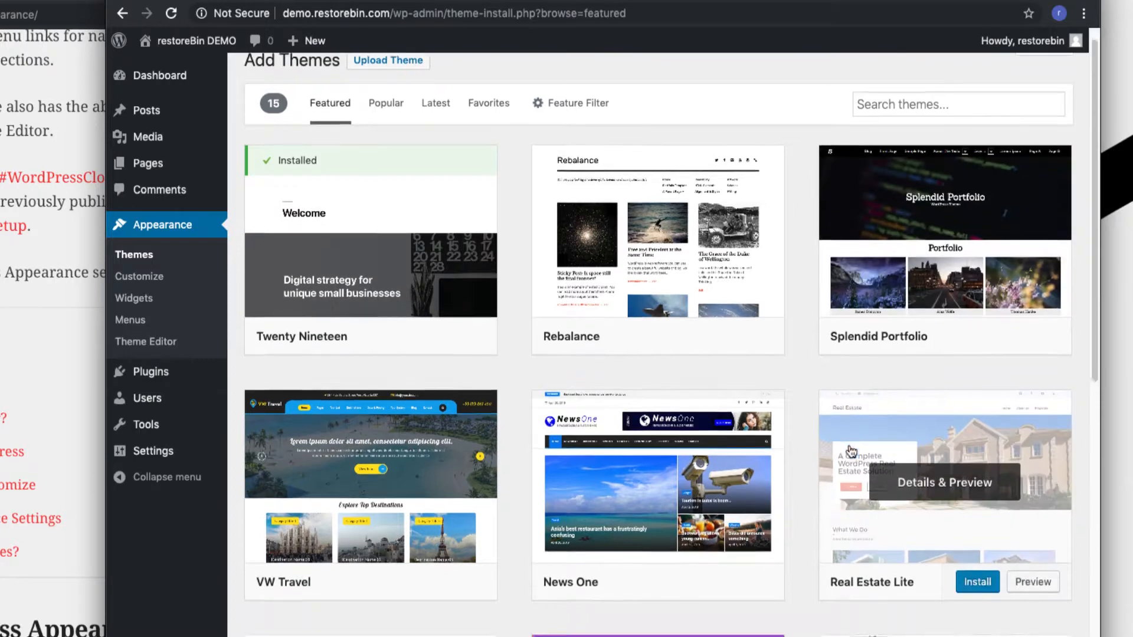
scroll(850, 450, up, 3)
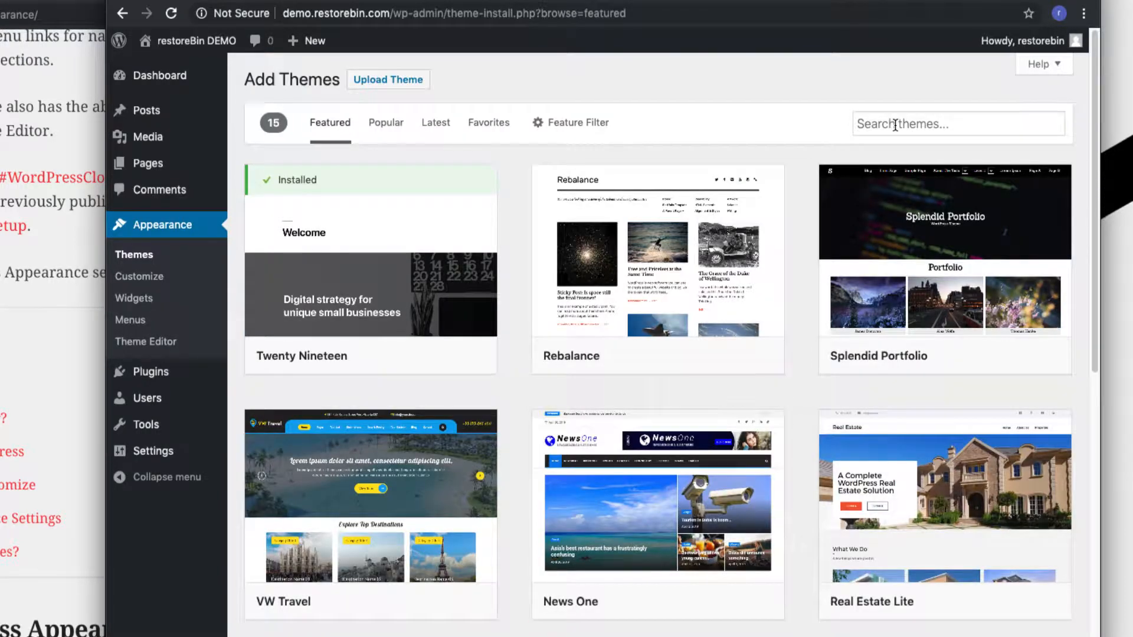
click(595, 125)
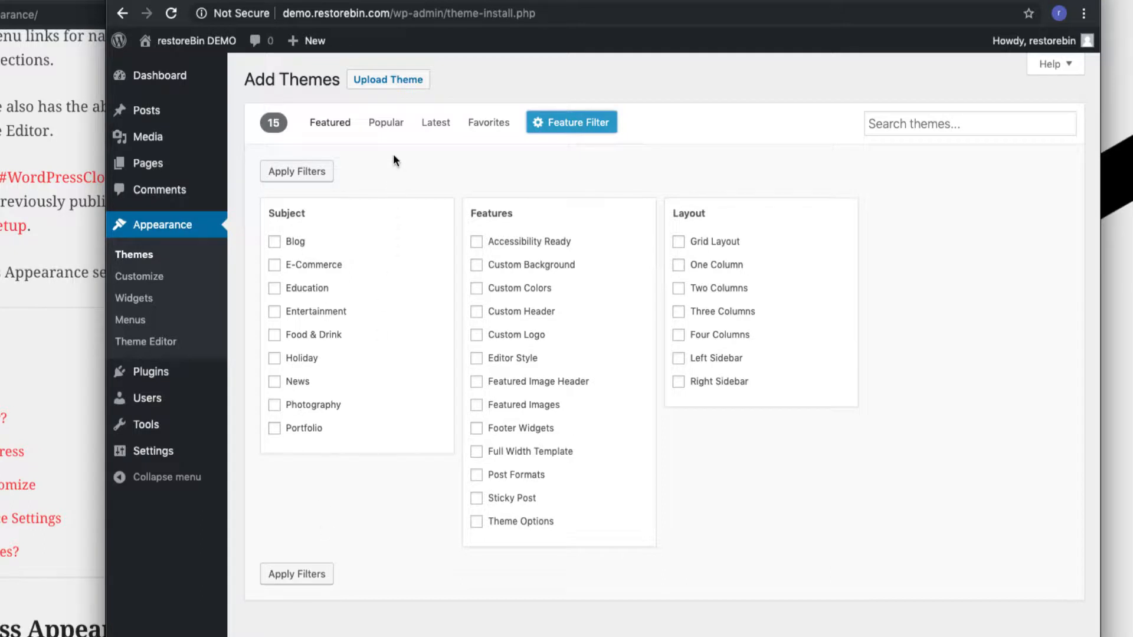
click(341, 128)
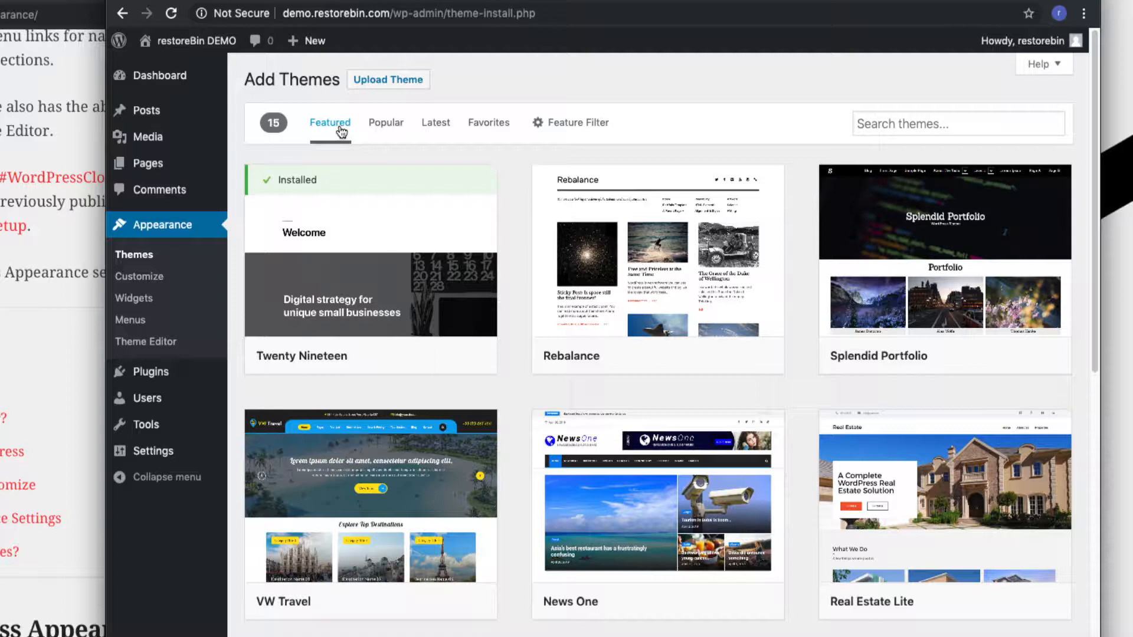
click(380, 83)
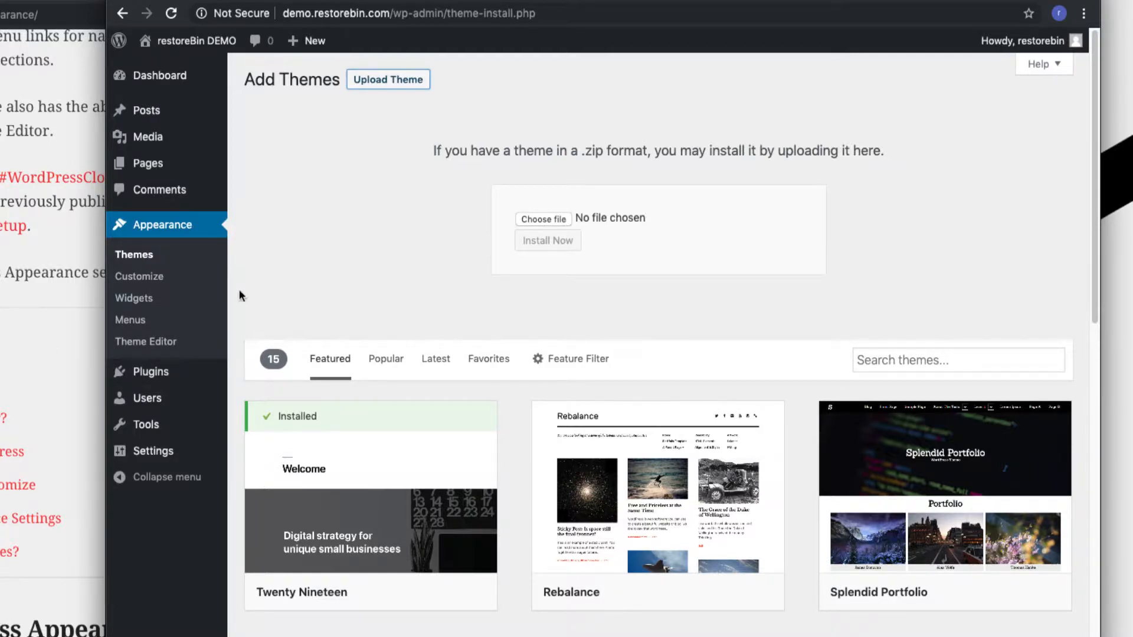
Activate the installed Twenty Sixteen theme and view the site's front page with it.
click(168, 259)
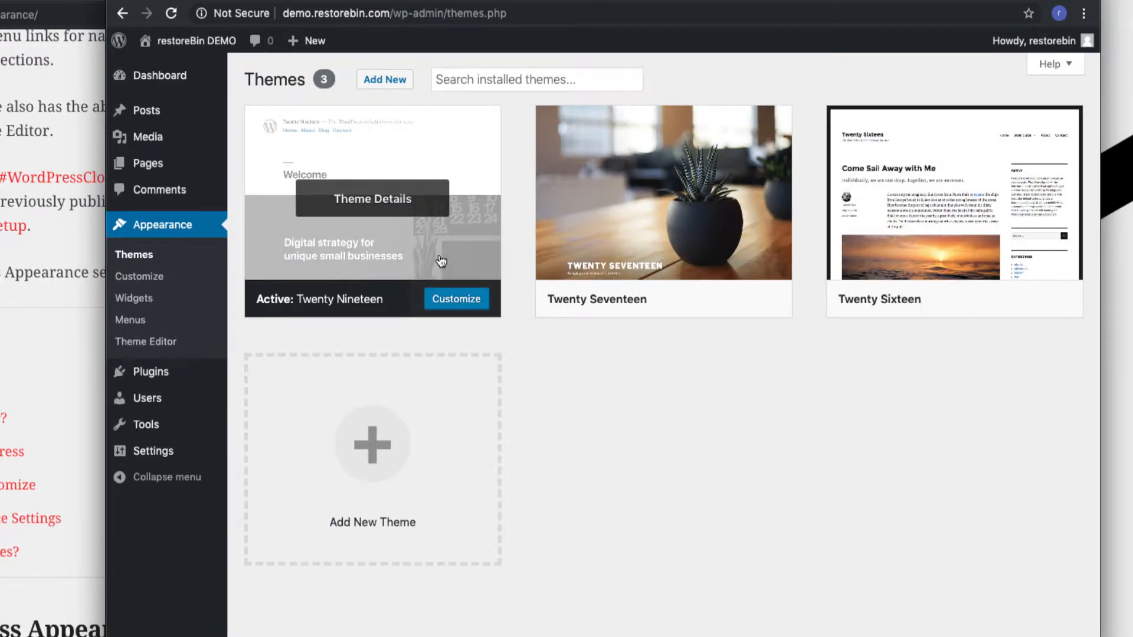
click(956, 299)
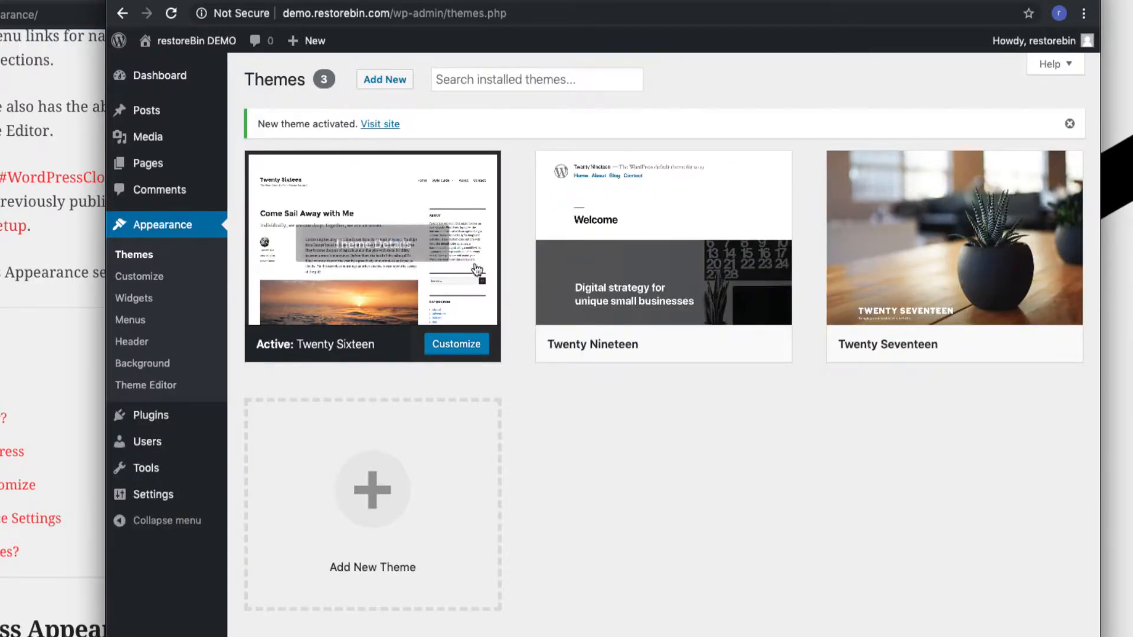
click(380, 125)
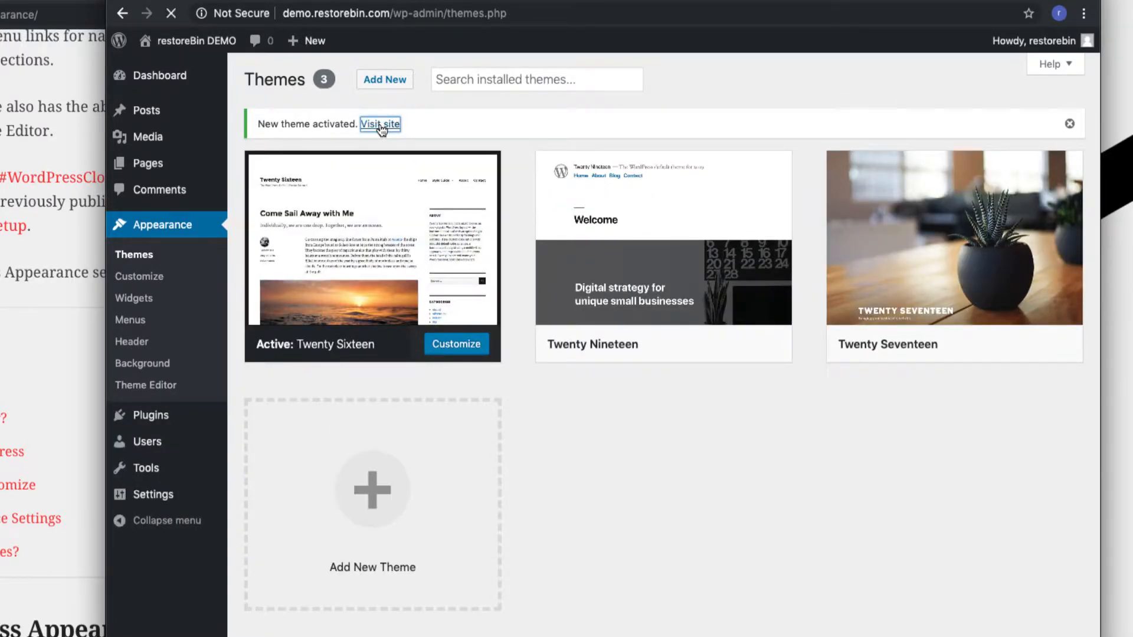
scroll(598, 421, down, 4)
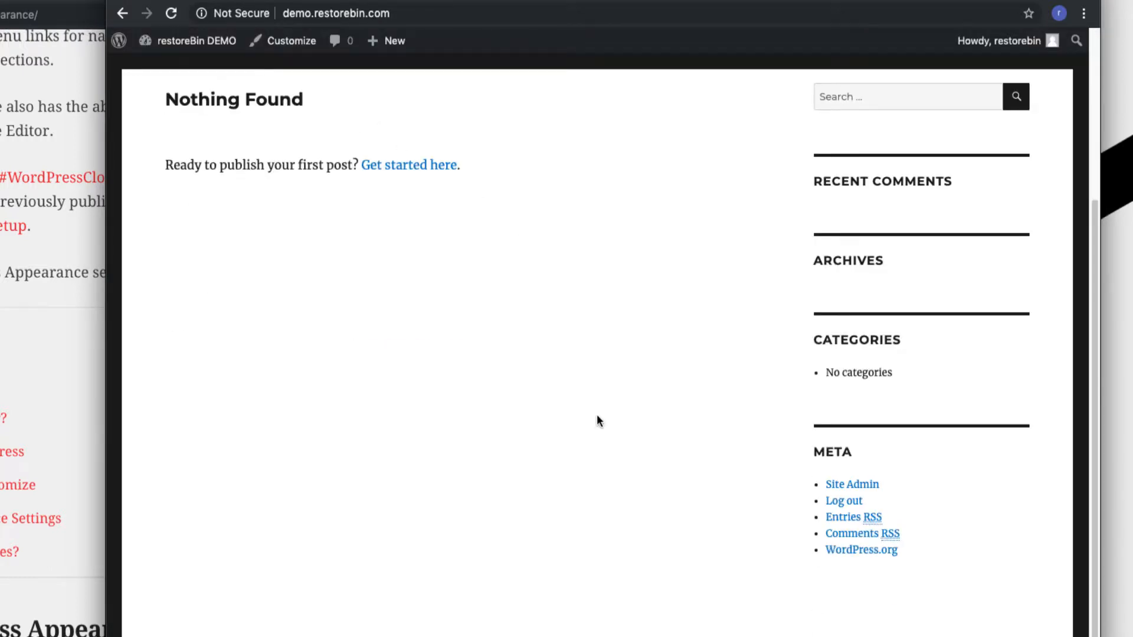
scroll(598, 420, up, 4)
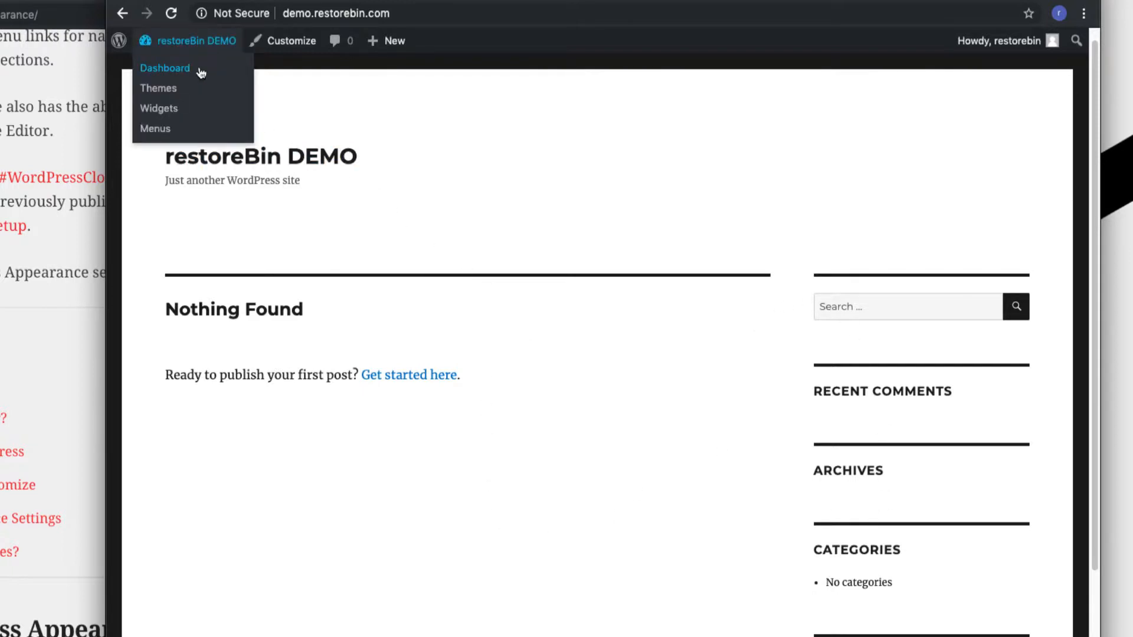
Return to the admin dashboard and open the Menus page in the Appearance settings.
click(197, 69)
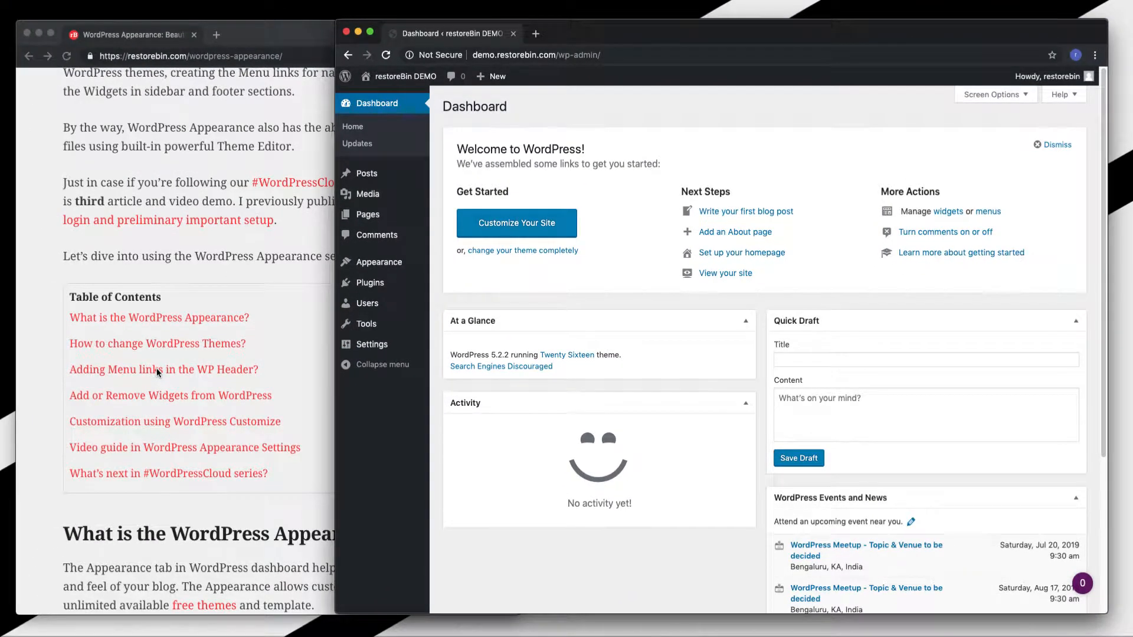
mouse_move(403, 262)
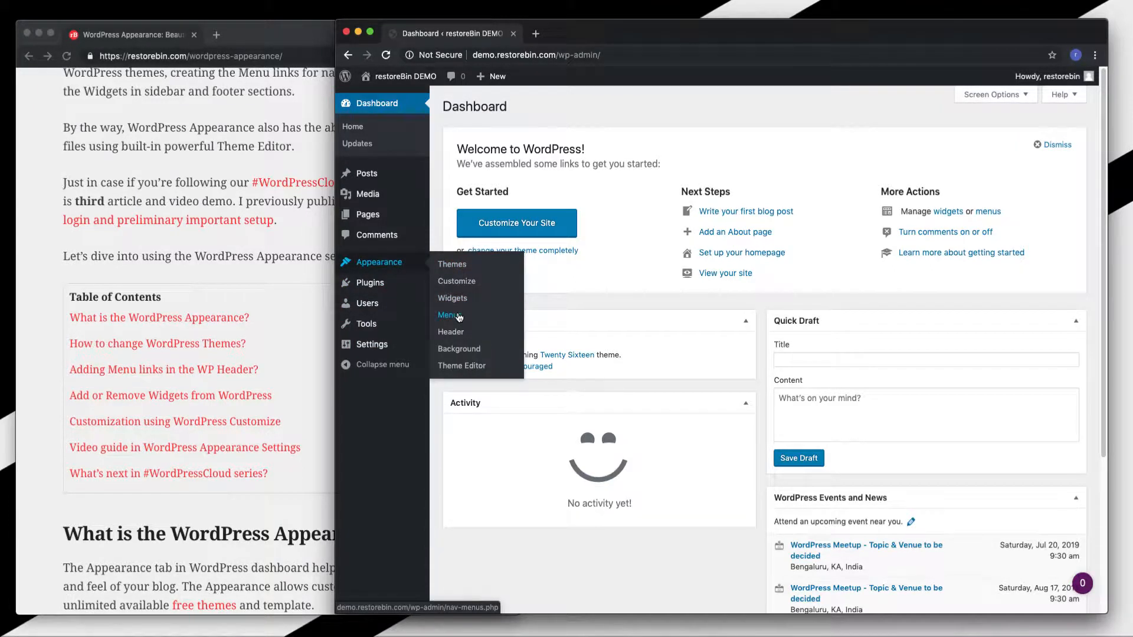
click(459, 317)
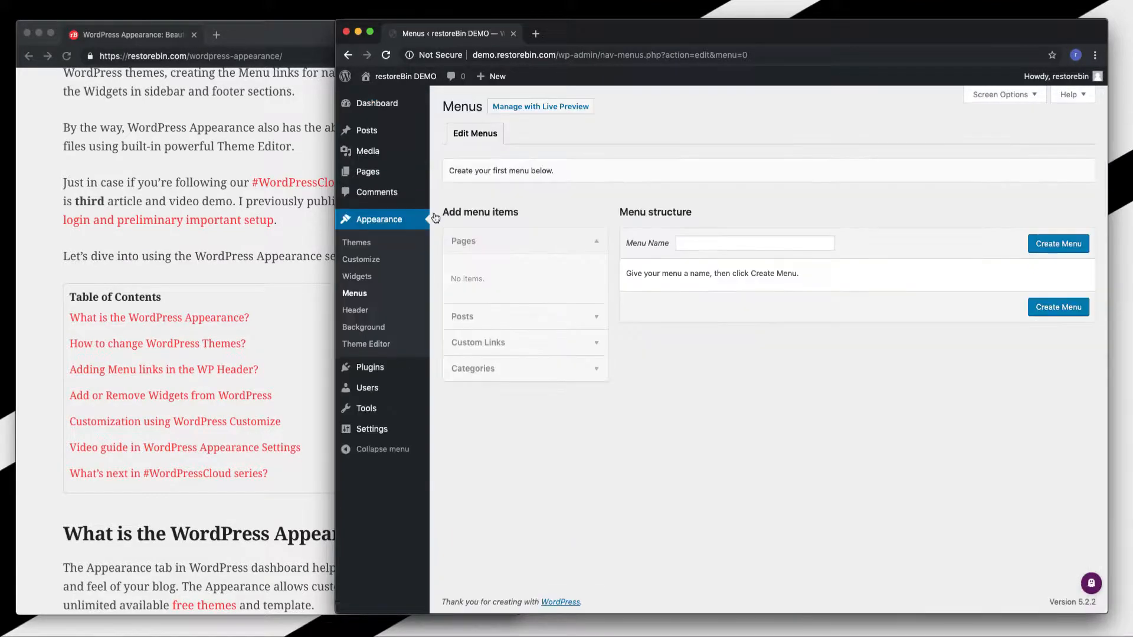
Examine the header menu links on the restorebin.com article page as an example of a site menu.
click(194, 151)
scroll(194, 151, down, 5)
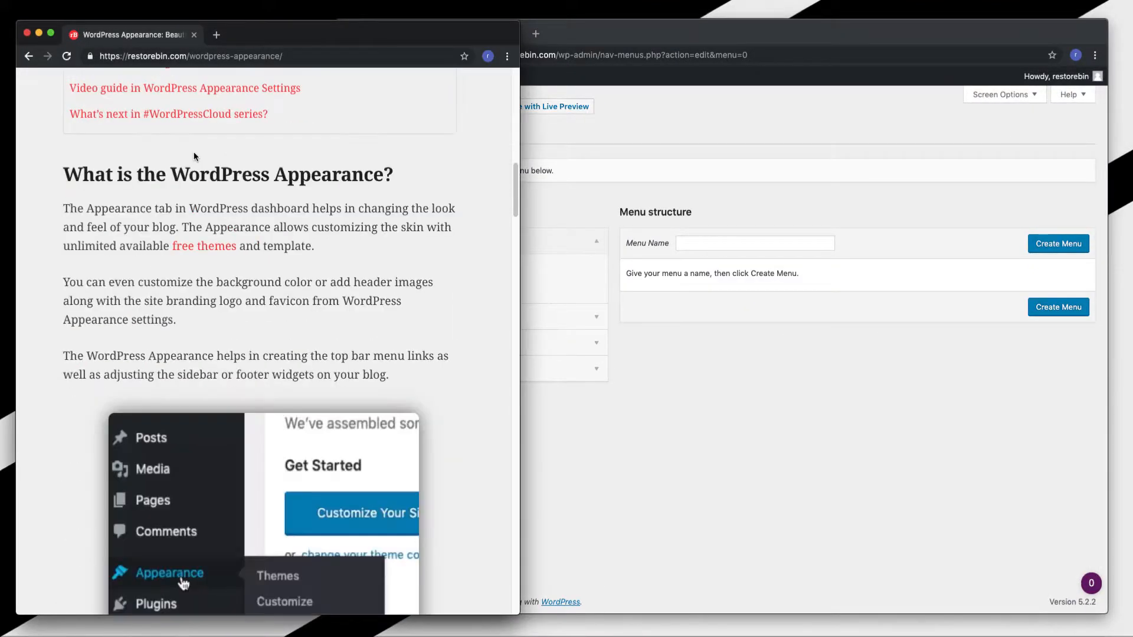
scroll(194, 153, up, 15)
scroll(194, 153, up, 2)
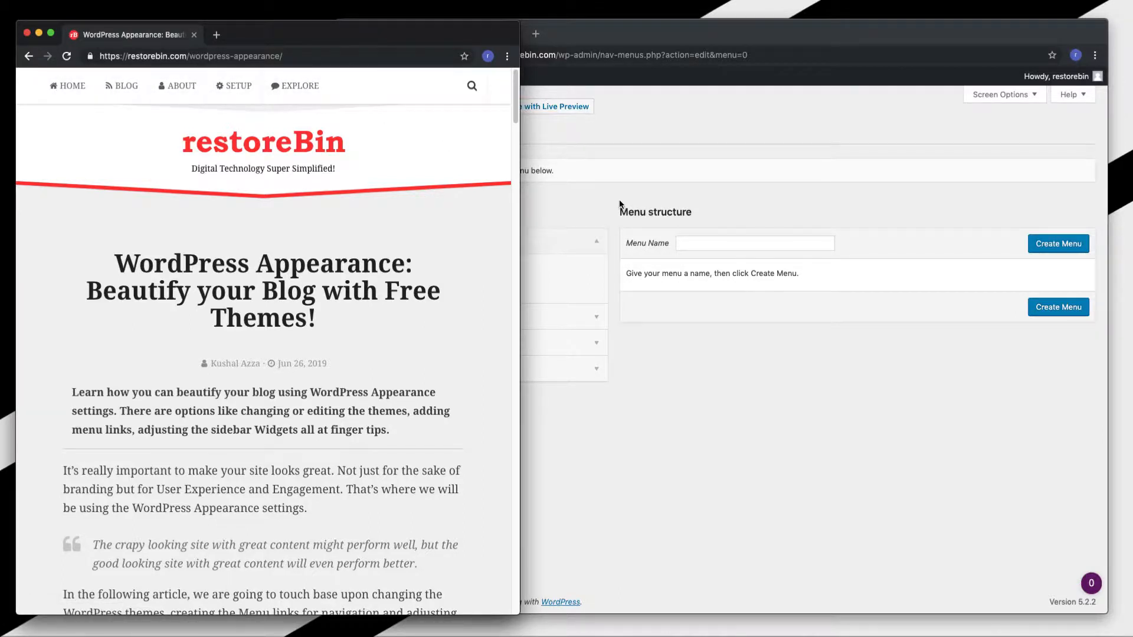
Create a menu named Topbar on the demo site and set its display location to Primary Menu.
click(556, 192)
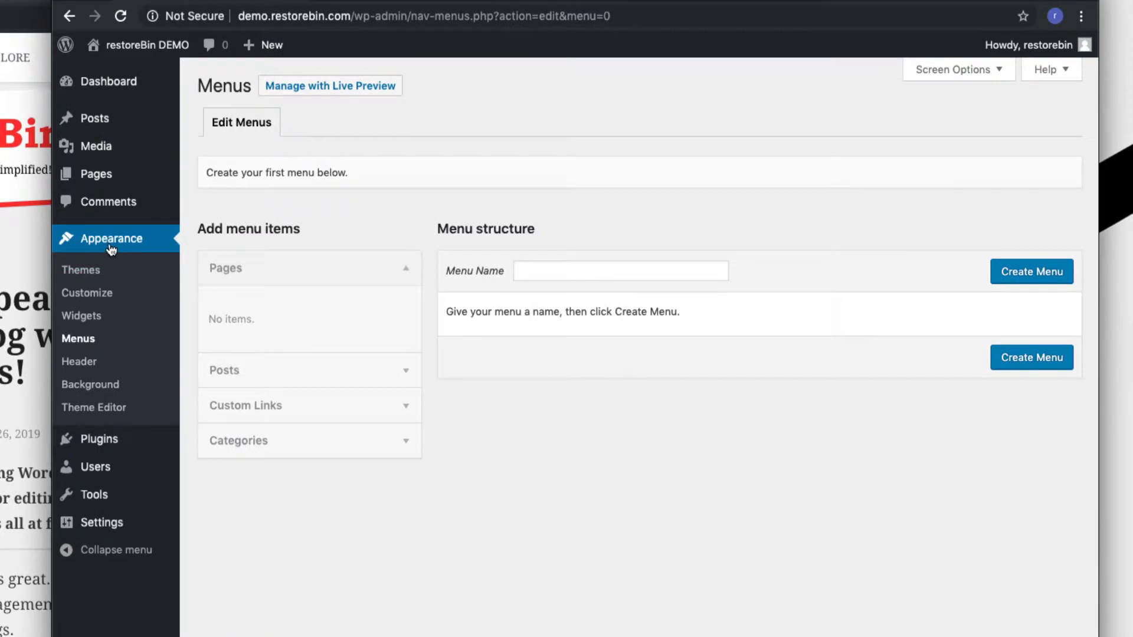
click(597, 271)
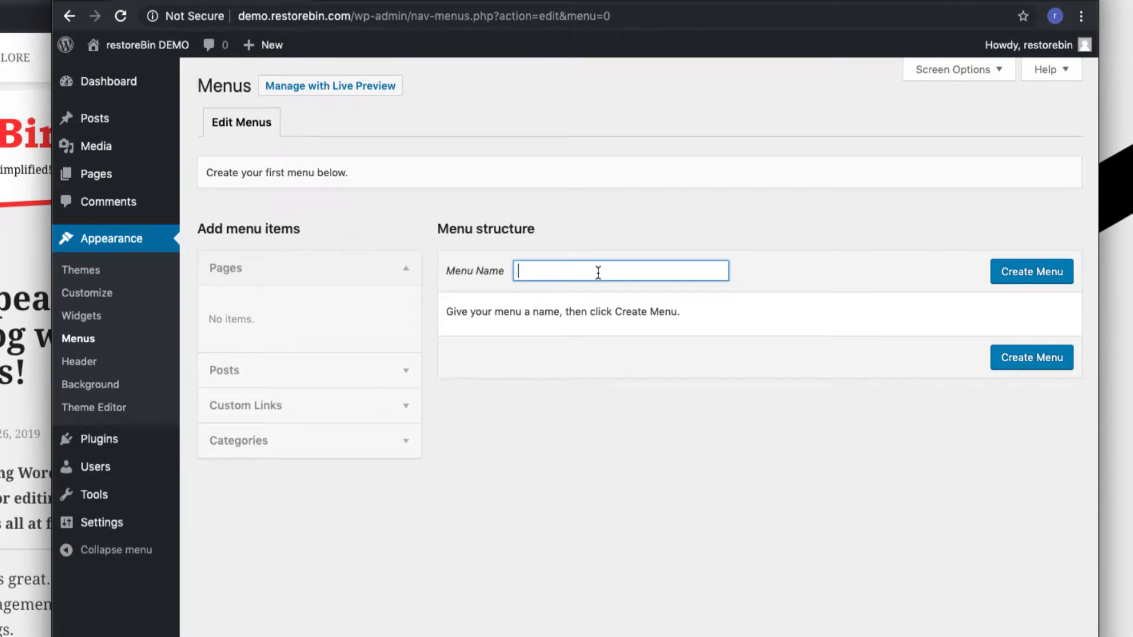
text(Topbar)
click(1029, 277)
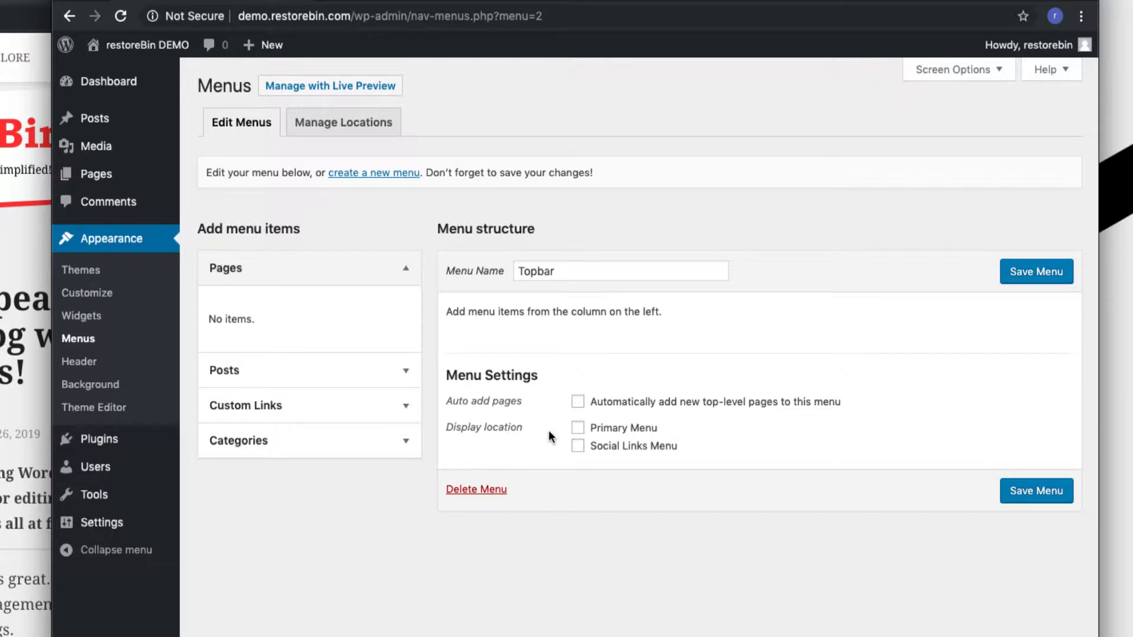
click(581, 432)
Look through the available menu item types and add the Uncategorized category to the Topbar menu.
click(310, 376)
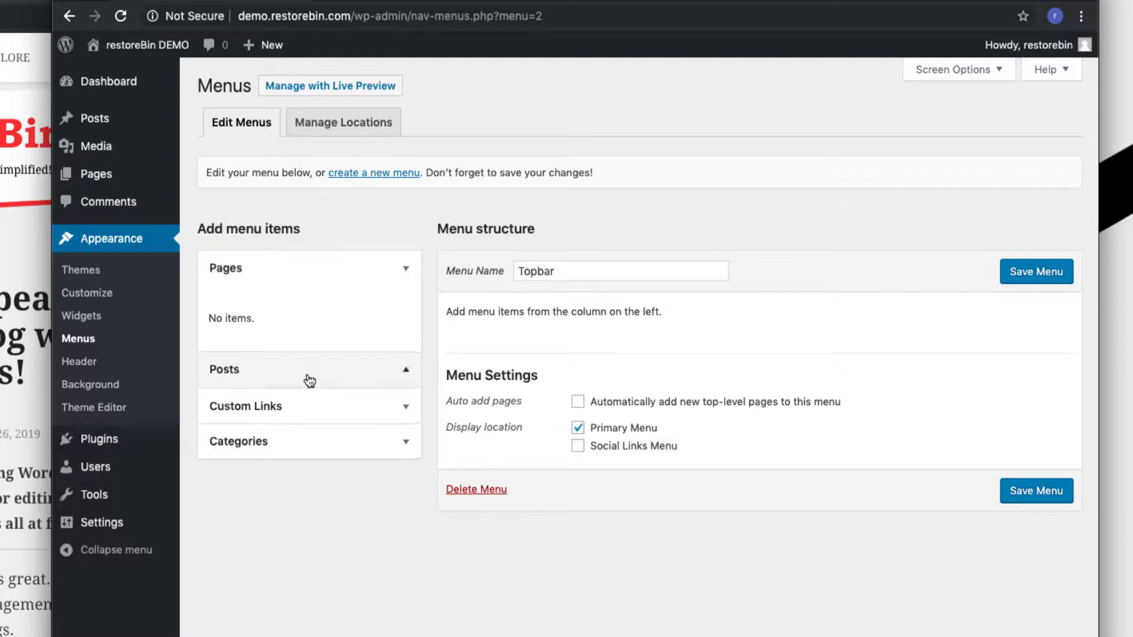
click(307, 400)
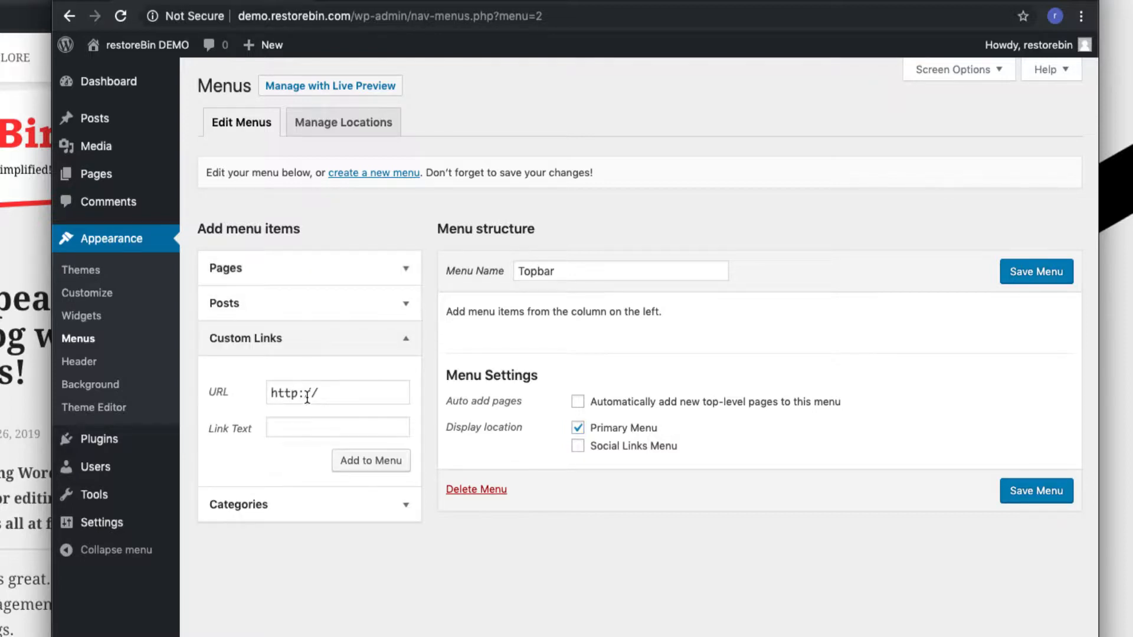
click(318, 507)
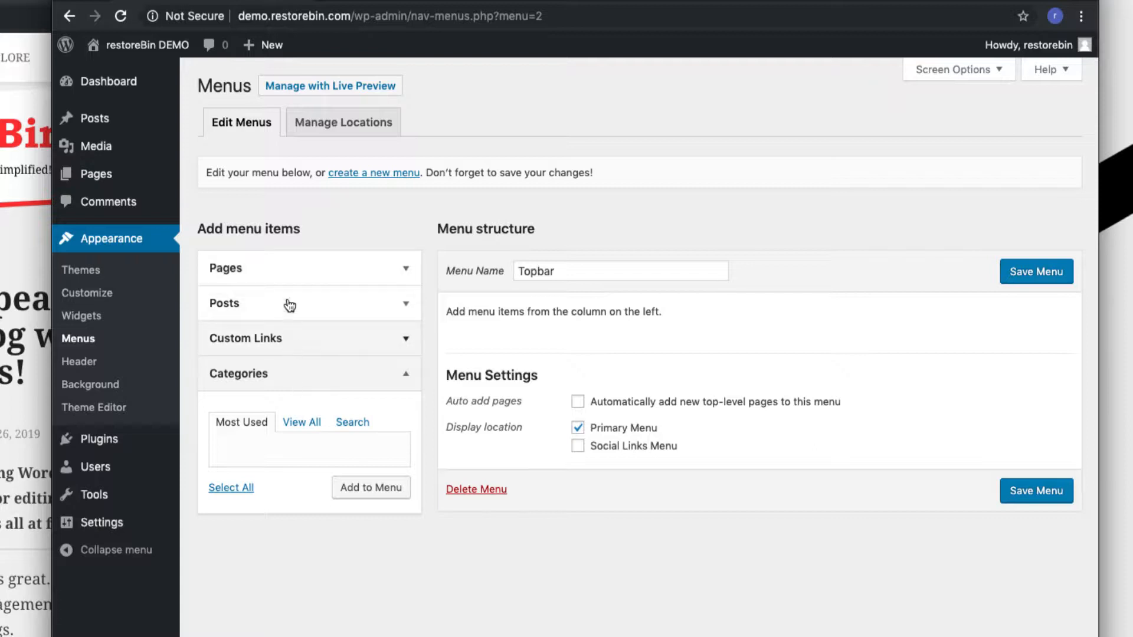
click(270, 266)
click(266, 441)
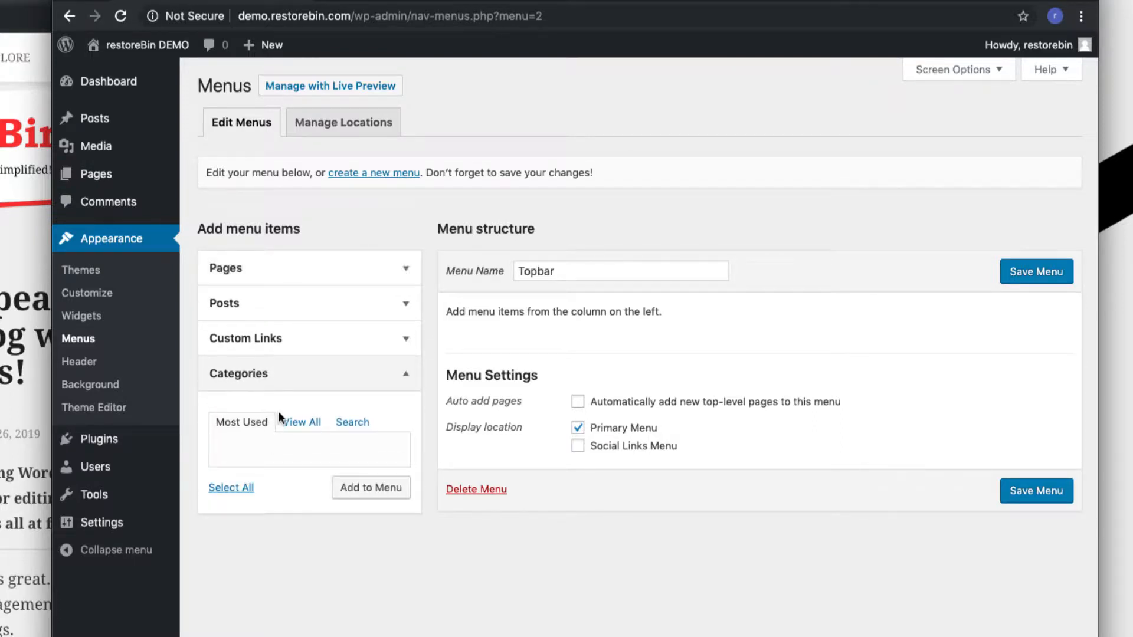
click(301, 422)
click(228, 459)
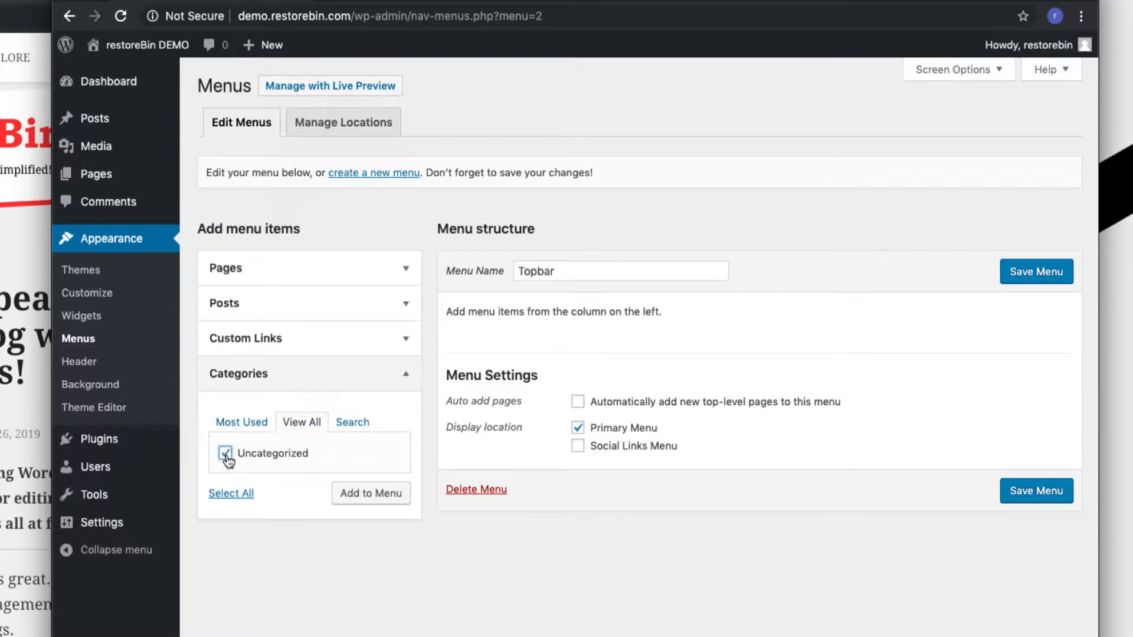
click(372, 495)
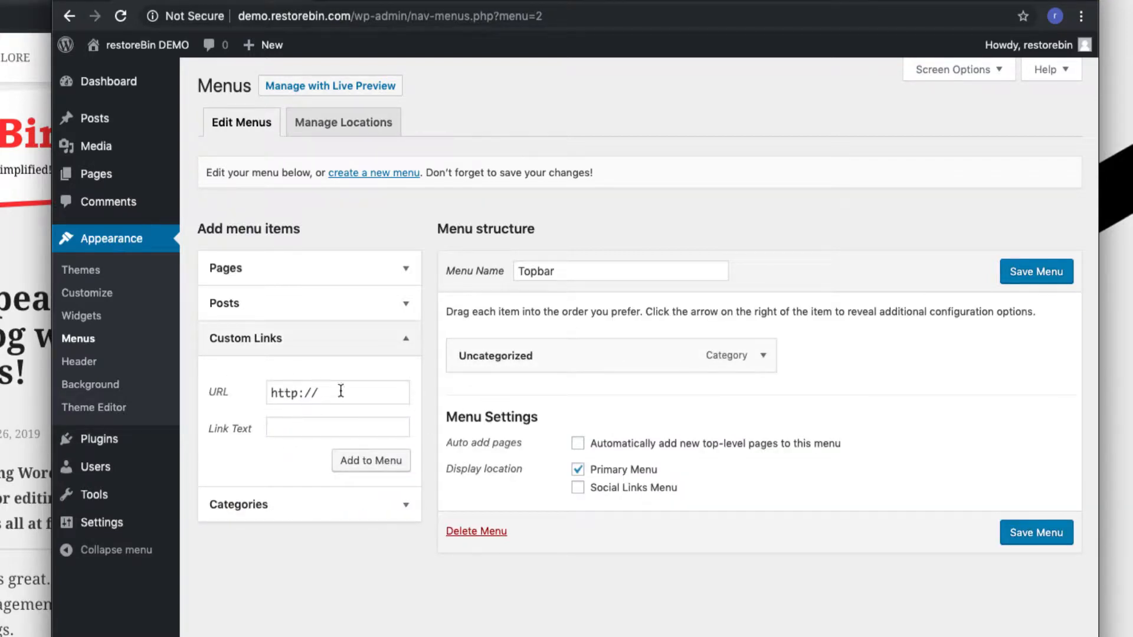
click(341, 389)
text(resot)
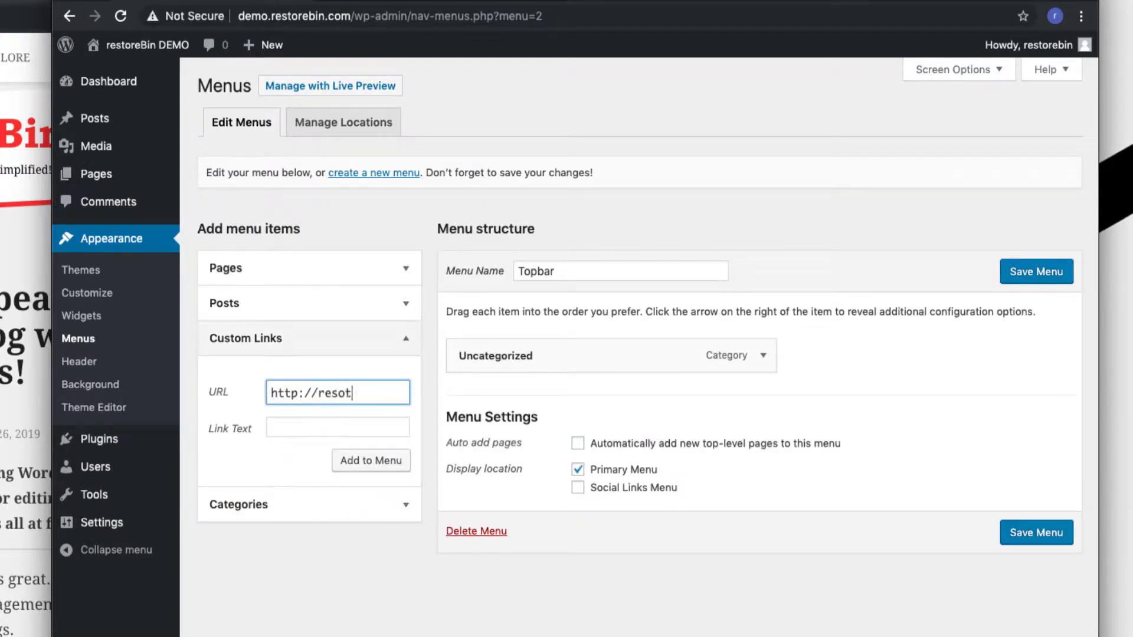
text(orebin.com)
key(Tab)
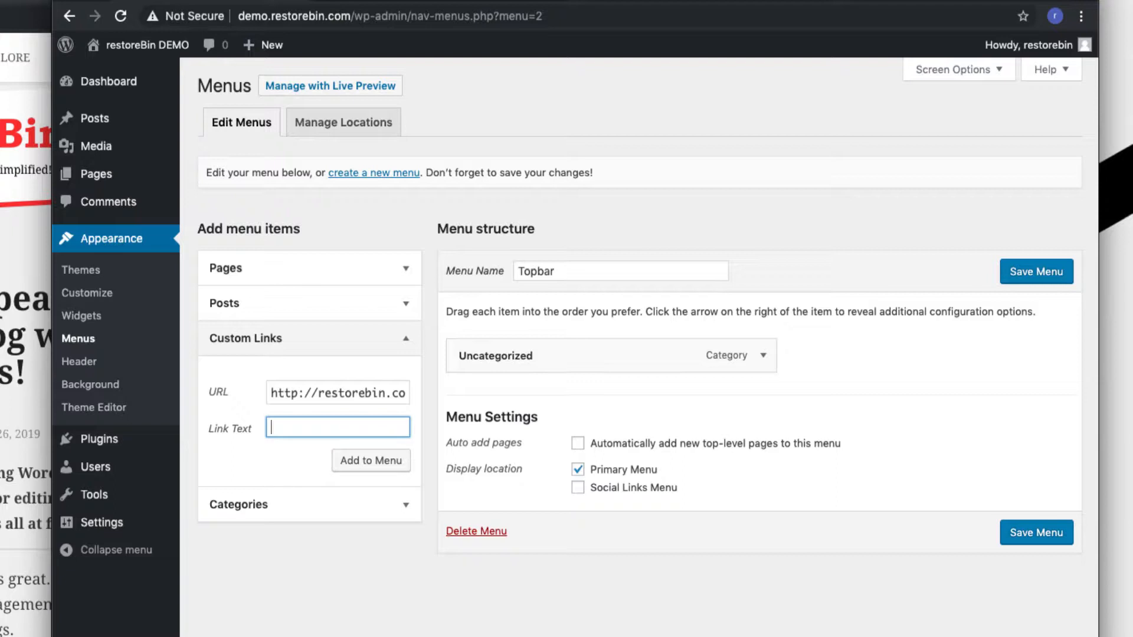
text(restoreBin)
click(371, 460)
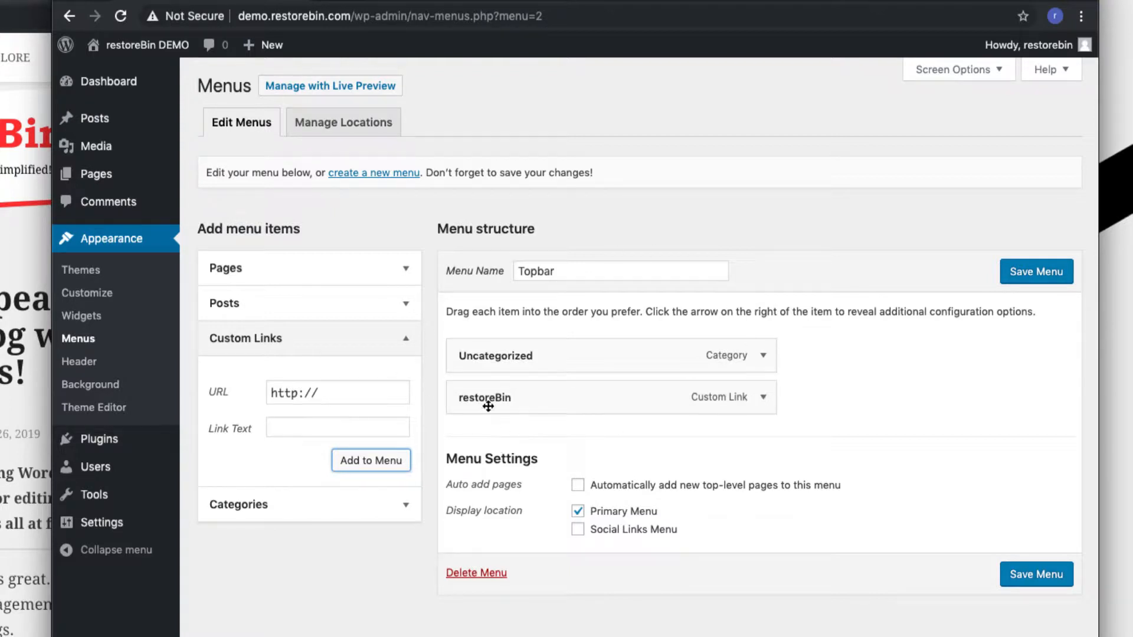
Move the restoreBin link above Uncategorized in the menu structure and save the Topbar menu.
drag(473, 398, 475, 354)
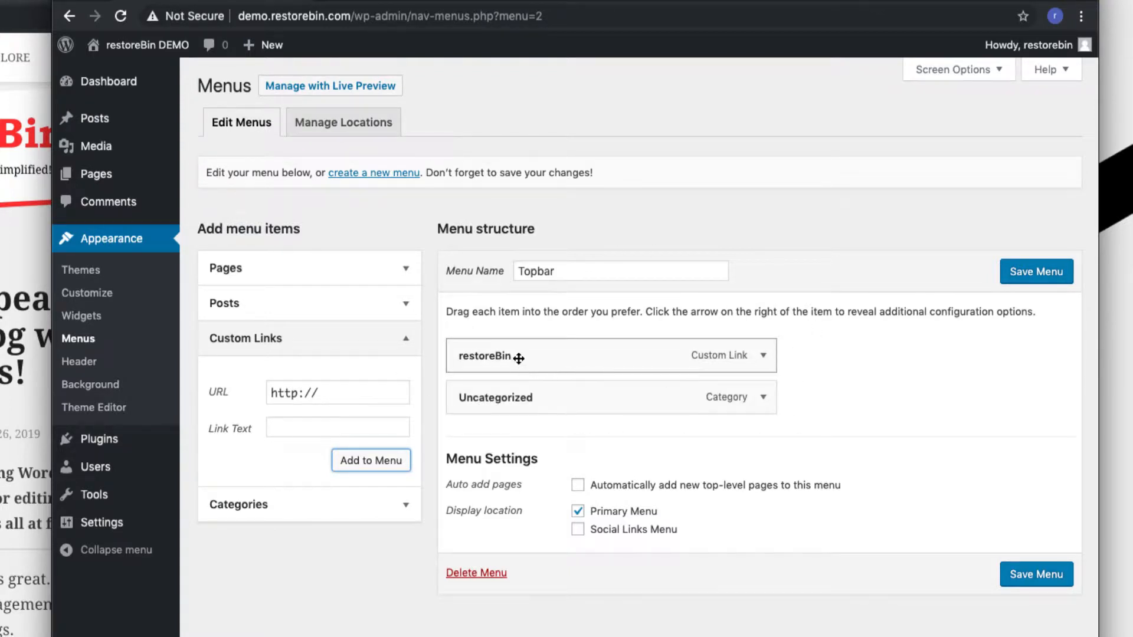
mouse_move(517, 356)
mouse_down()
mouse_move(513, 405)
mouse_move(511, 353)
mouse_up()
click(312, 269)
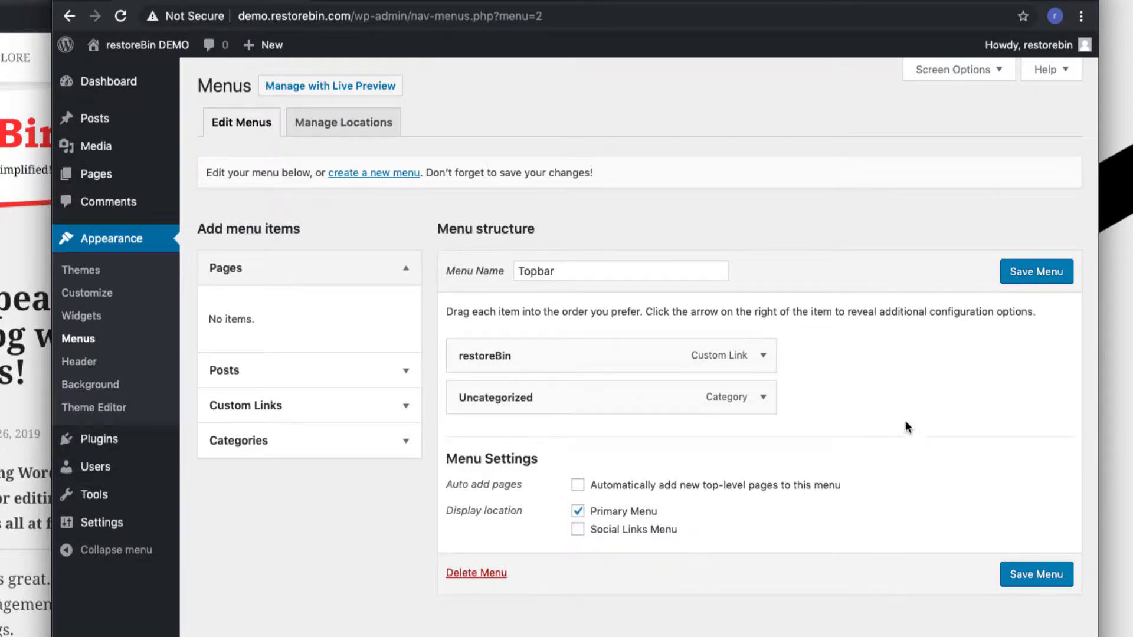
click(1039, 575)
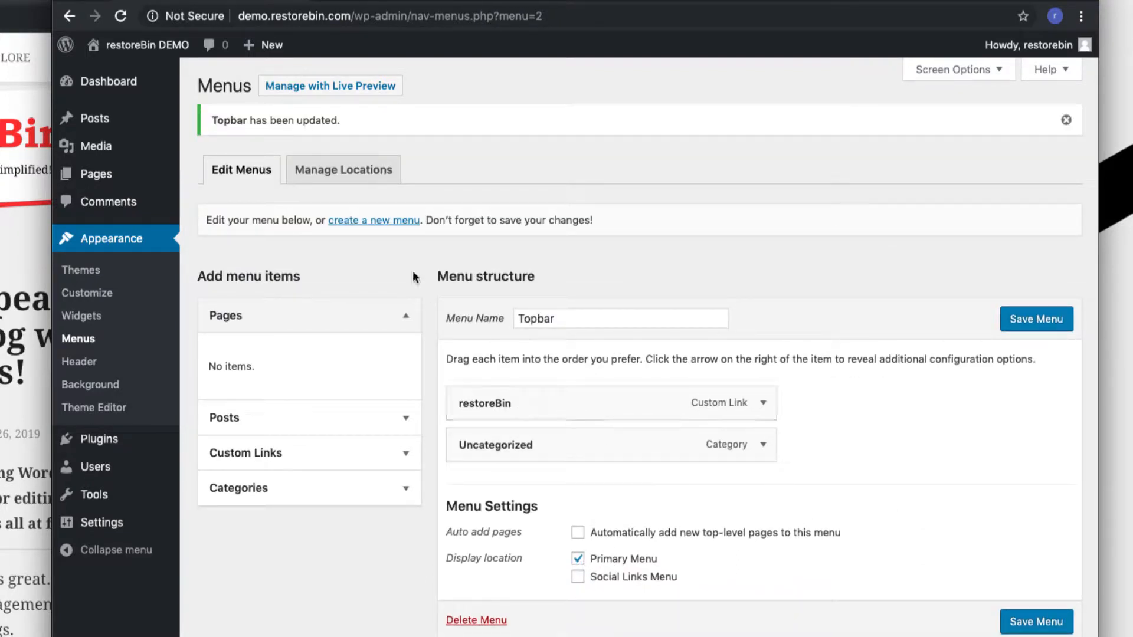
Visit the demo site to check its header menu, and return to the Menus page in the Appearance settings.
mouse_move(142, 45)
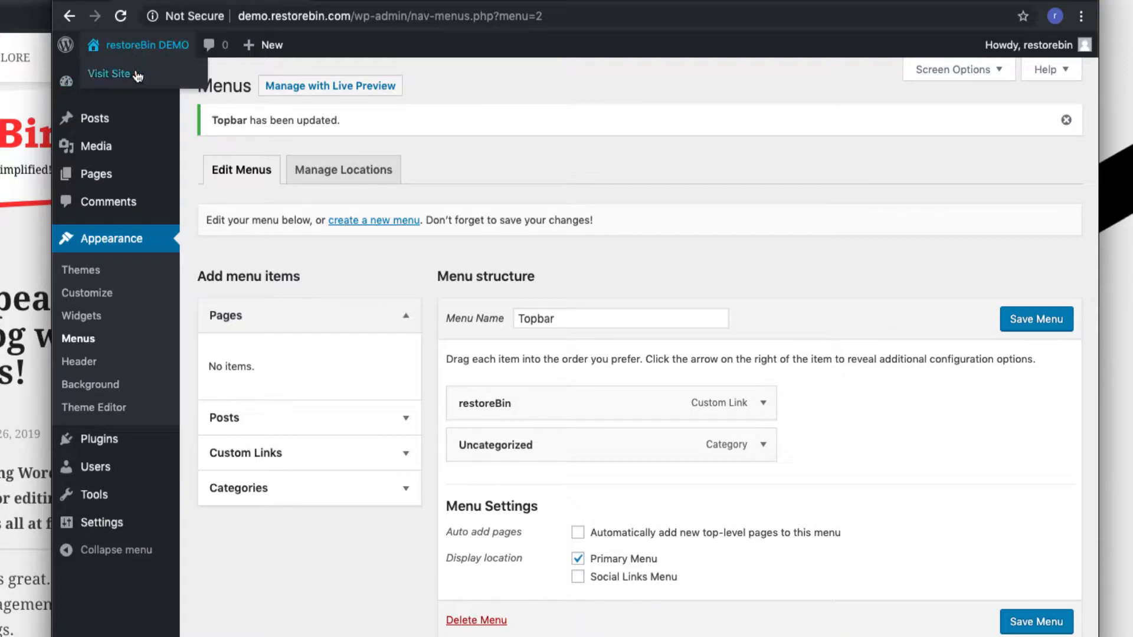
click(136, 76)
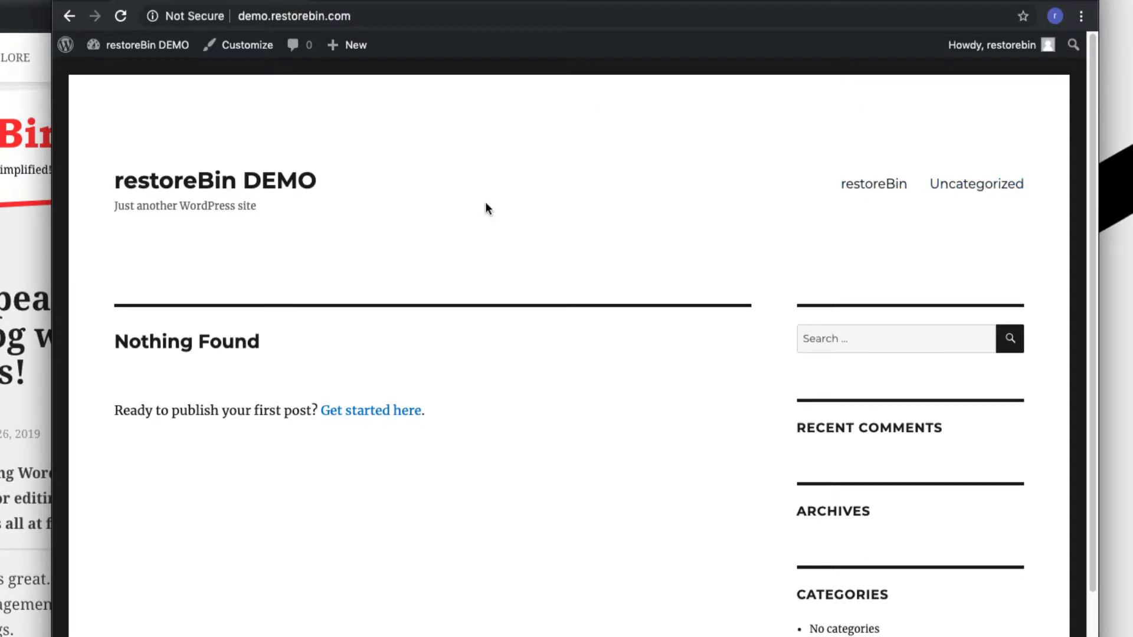
mouse_move(147, 47)
click(142, 75)
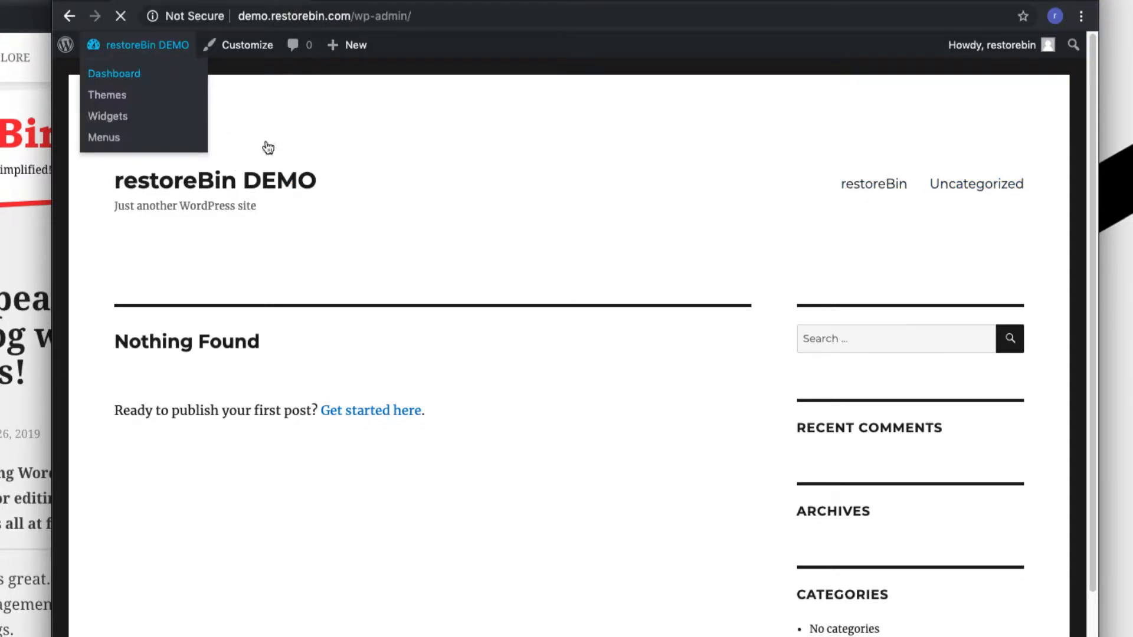
mouse_move(153, 298)
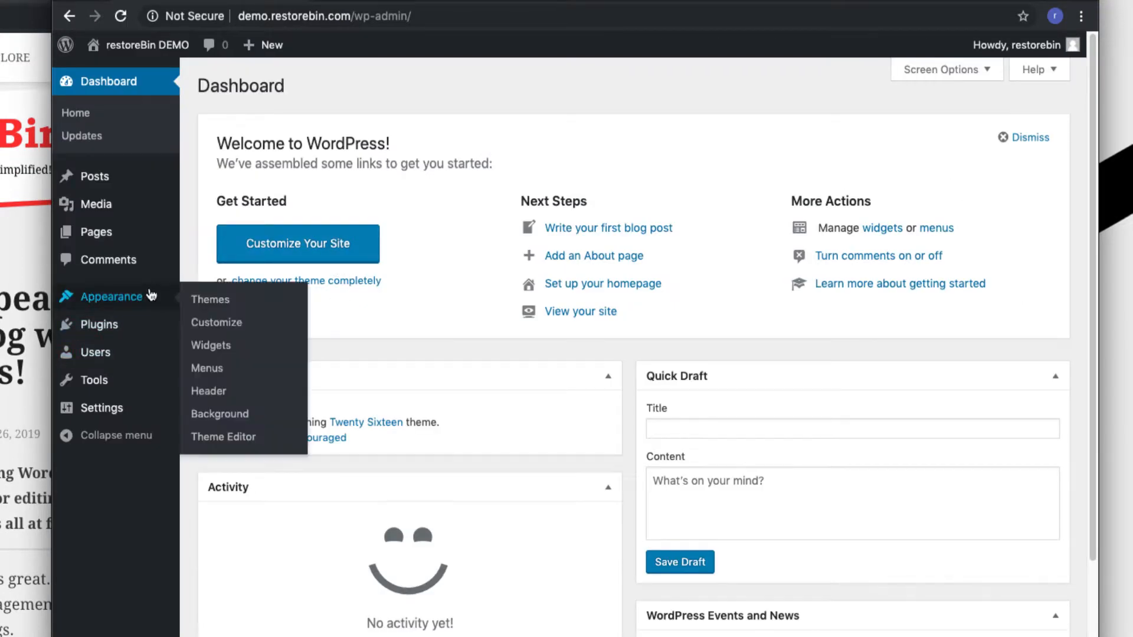
click(207, 369)
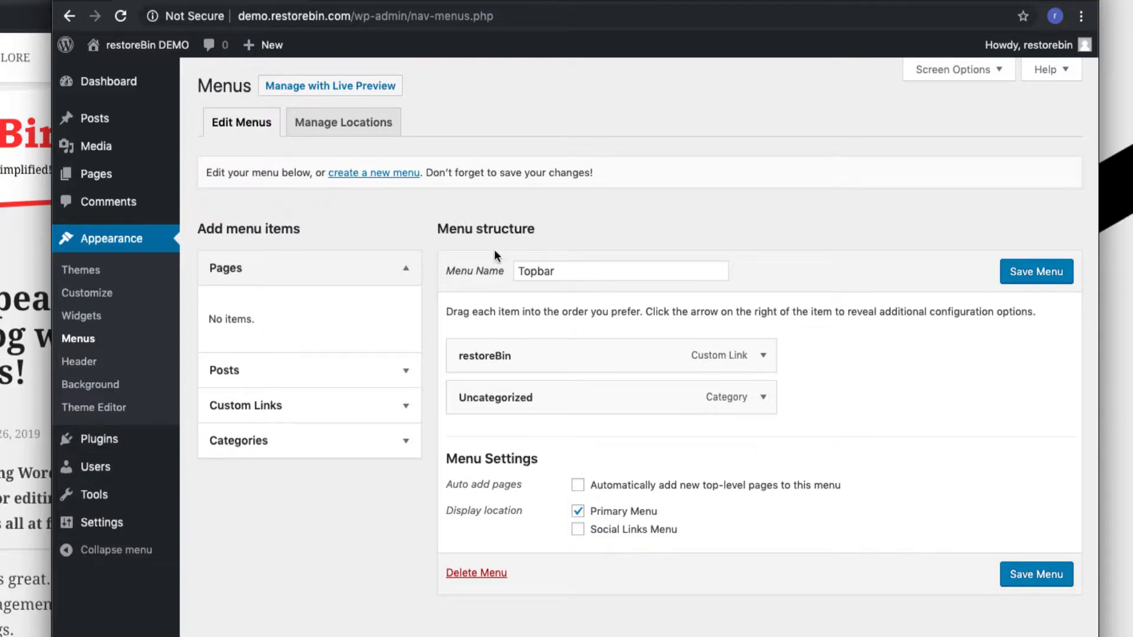
Create a new menu named Sidebar Menu.
click(376, 177)
text(Si)
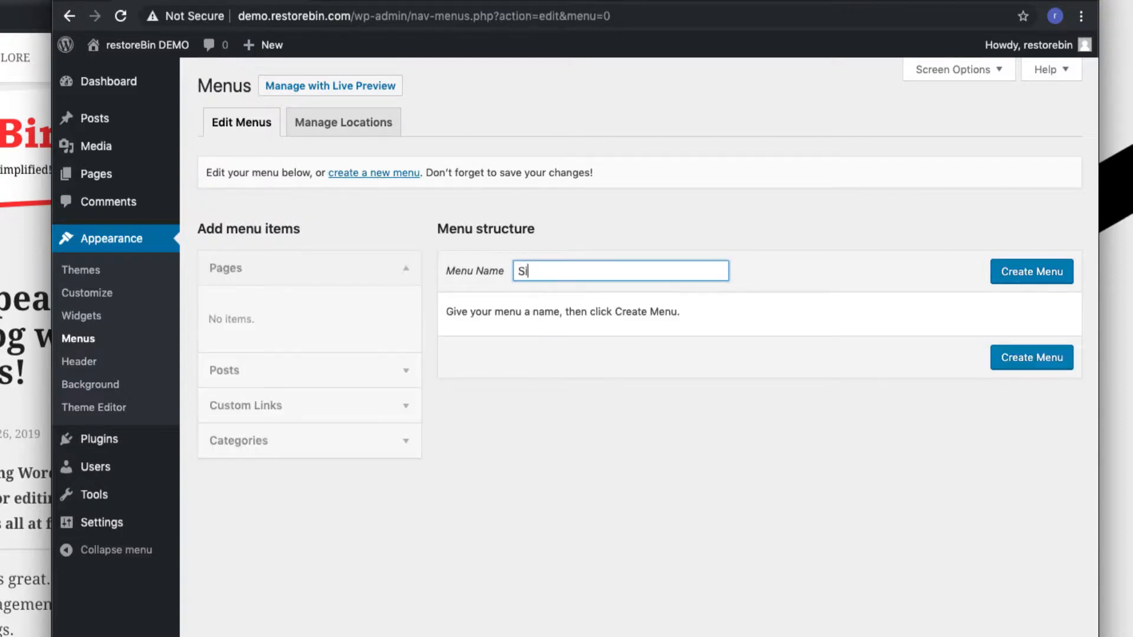
text(debar Menu)
click(1033, 276)
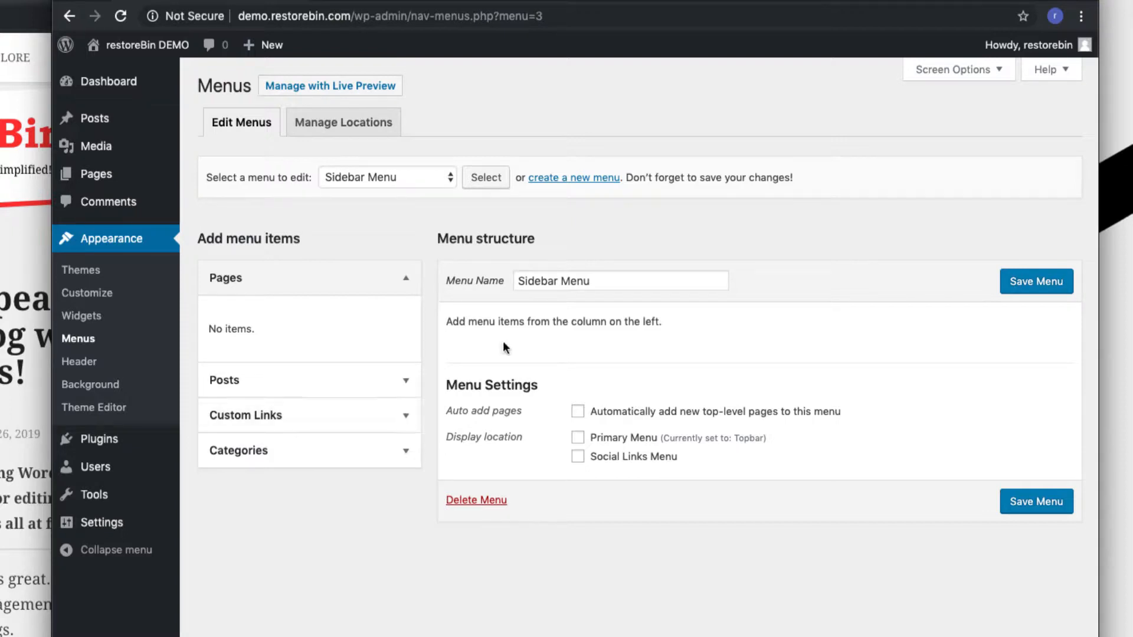
click(291, 416)
click(351, 404)
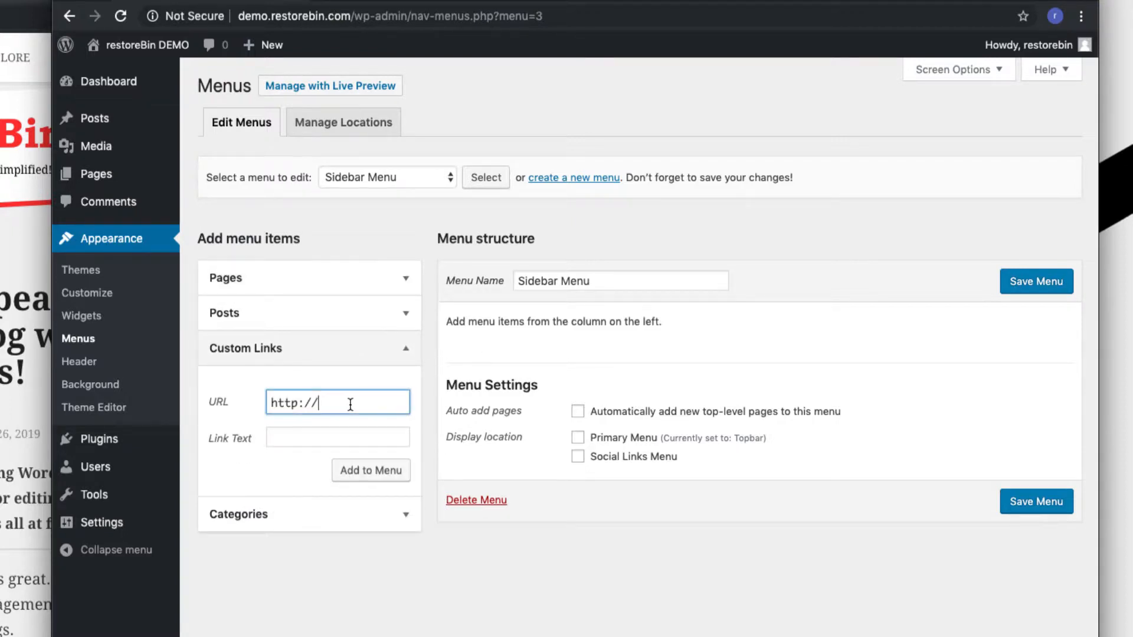
text(restorebin.com/ab)
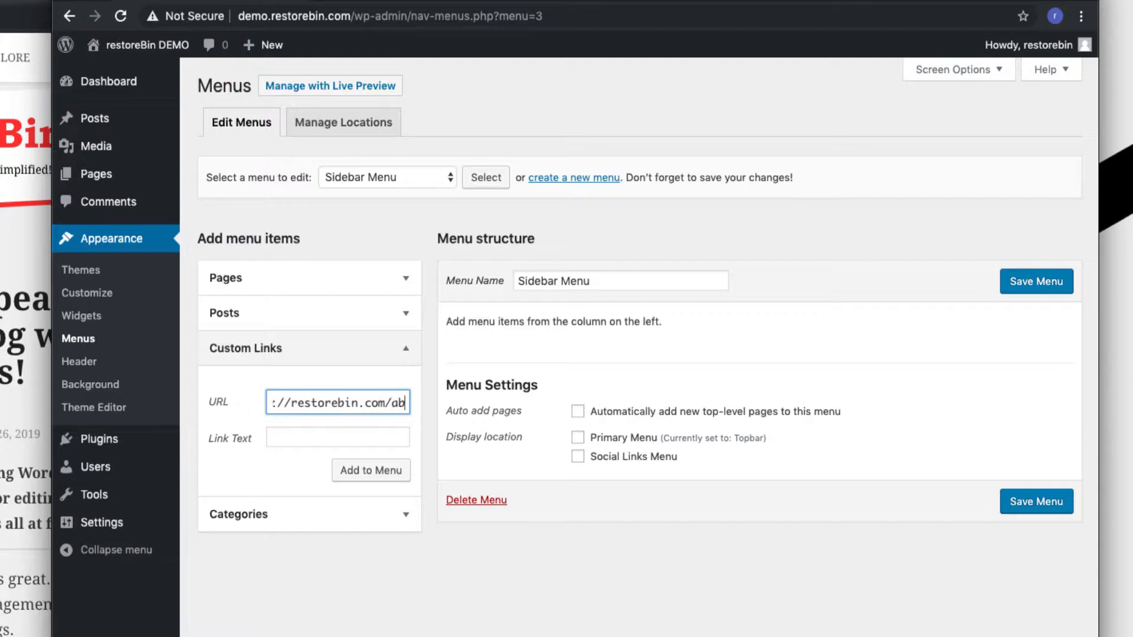
text(out/)
key(Tab)
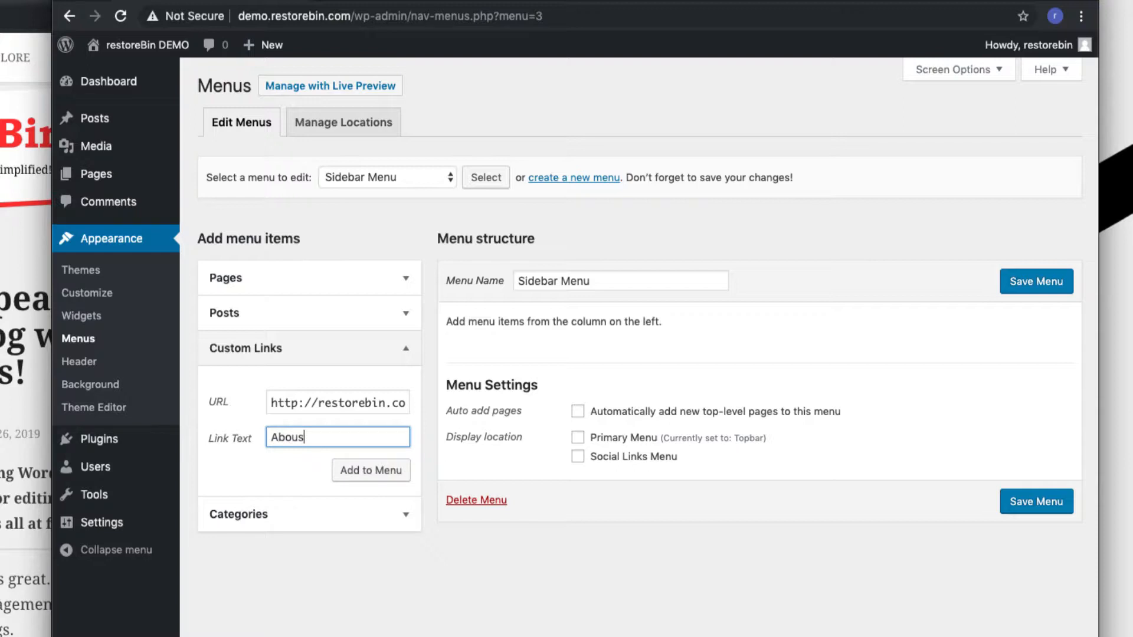
click(384, 470)
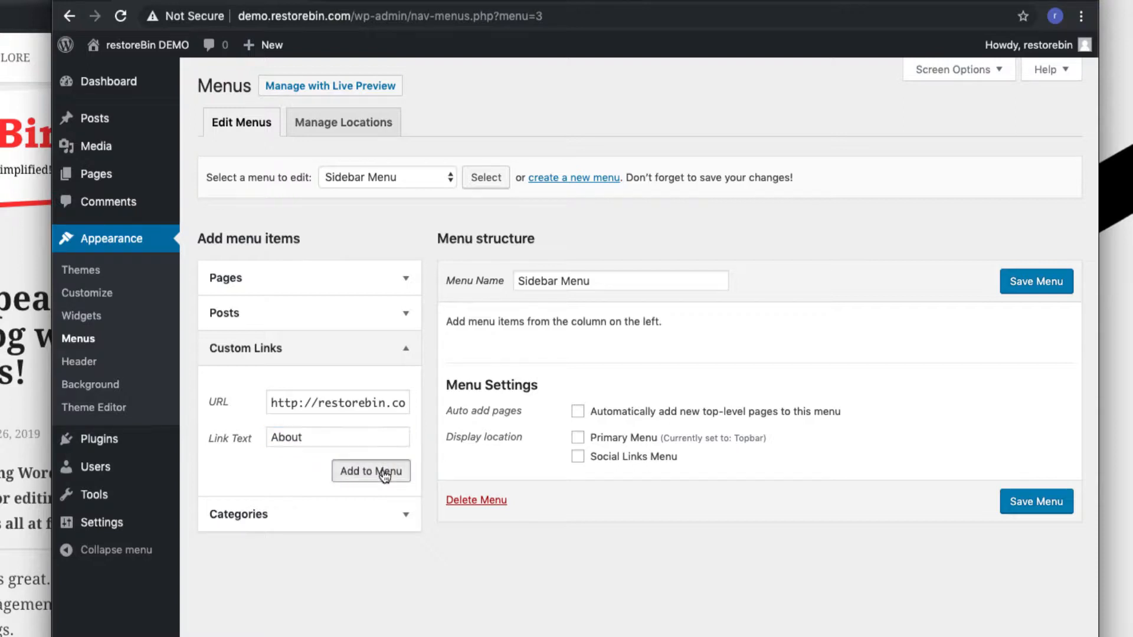
click(1031, 541)
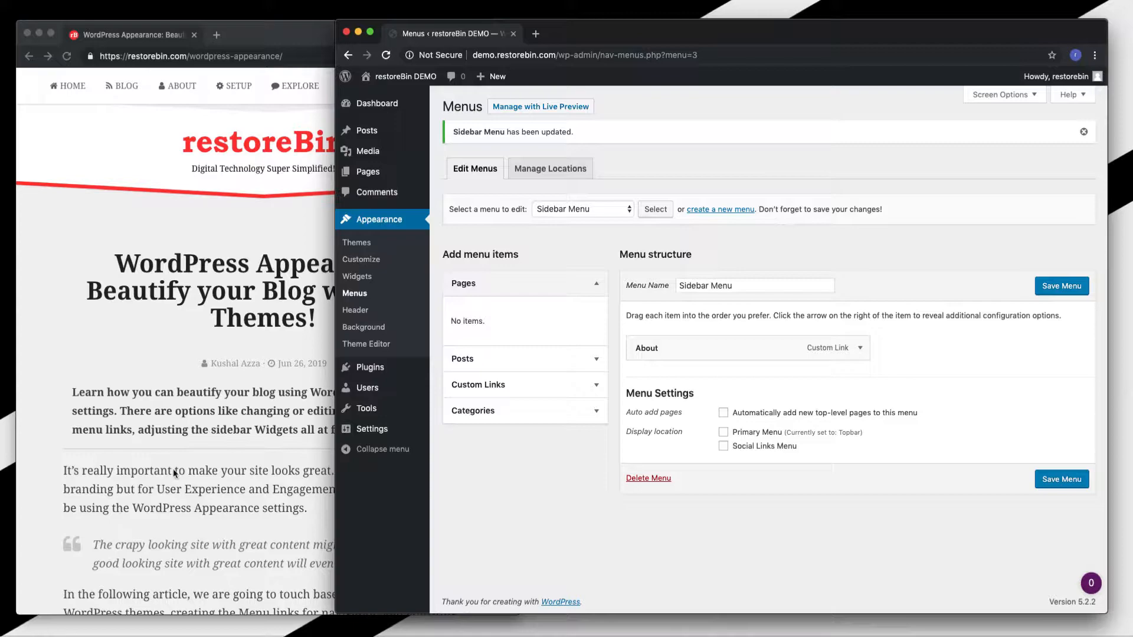
Check the table of contents in the restorebin.com article for the next topic, and return to the demo site's admin window.
click(175, 472)
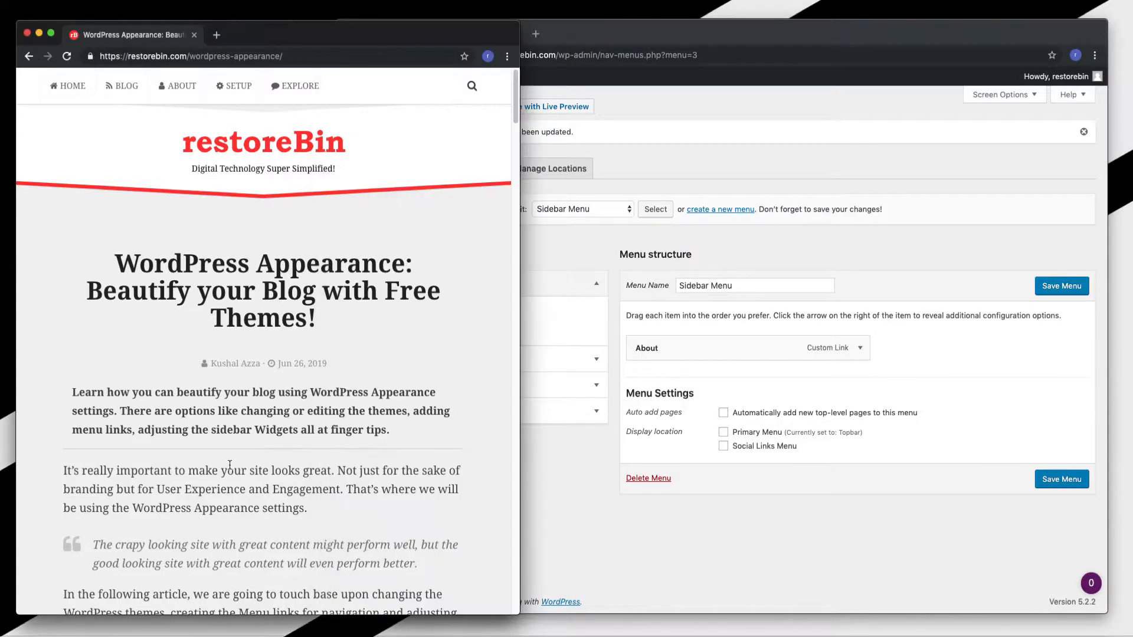
scroll(174, 472, down, 10)
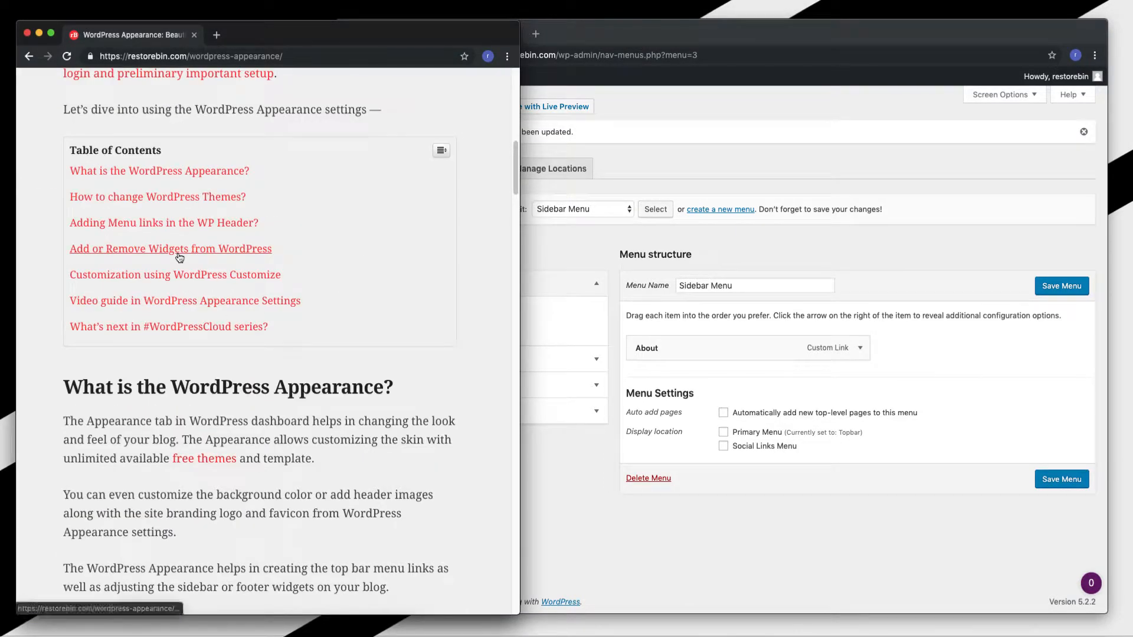
click(563, 504)
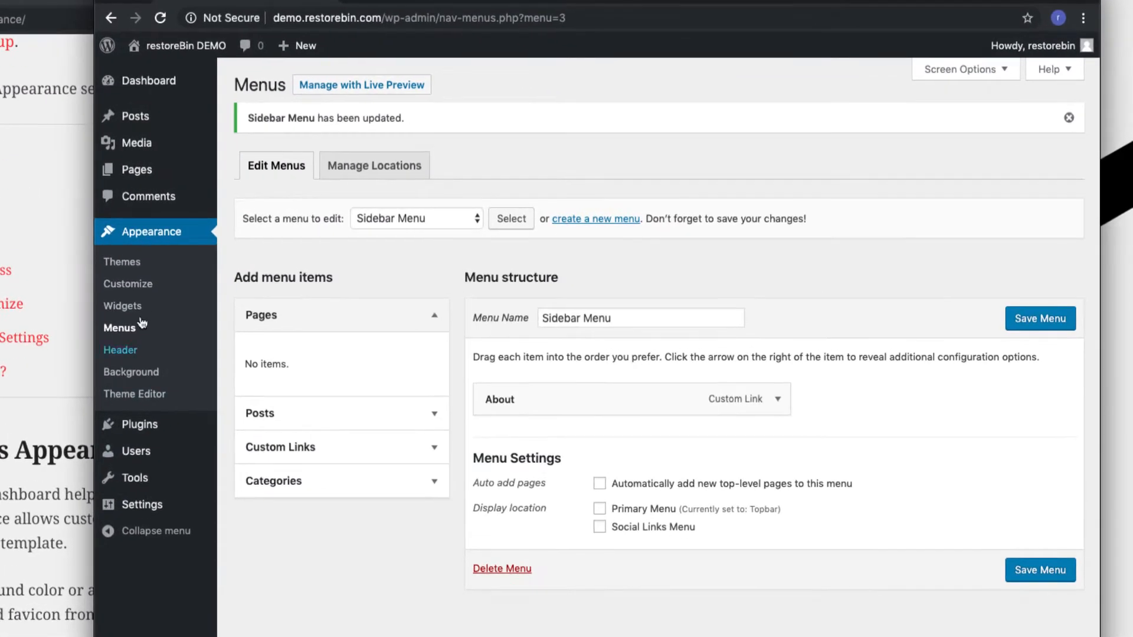
Open the Widgets page in the Appearance settings and look through the available widgets and the sidebar areas.
click(144, 307)
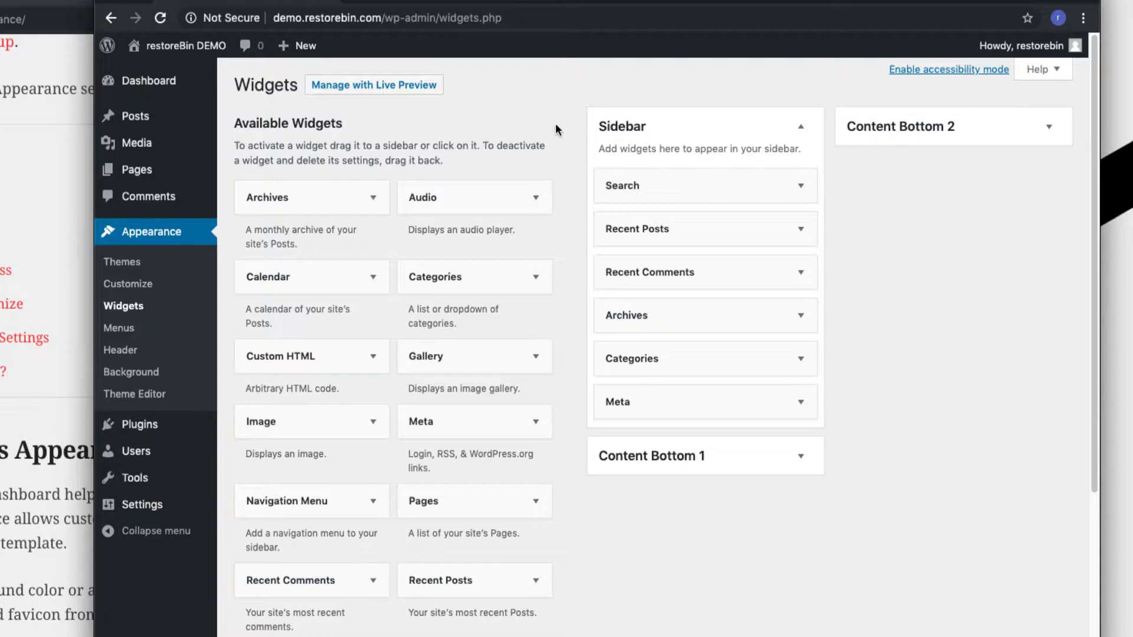
scroll(586, 258, down, 7)
scroll(576, 281, up, 3)
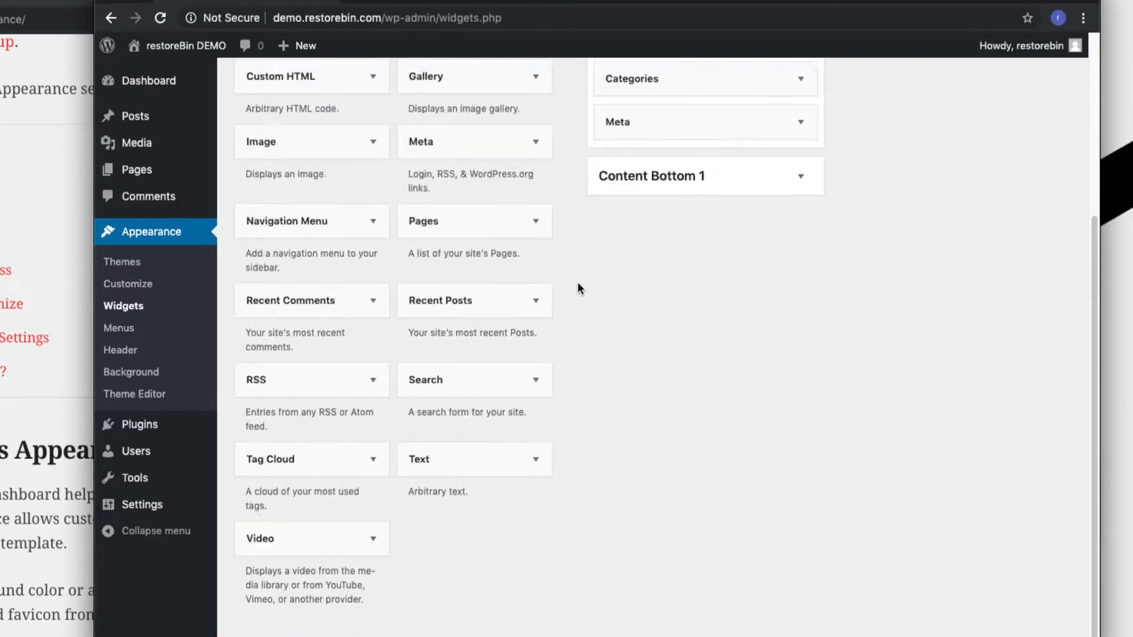
scroll(577, 287, up, 3)
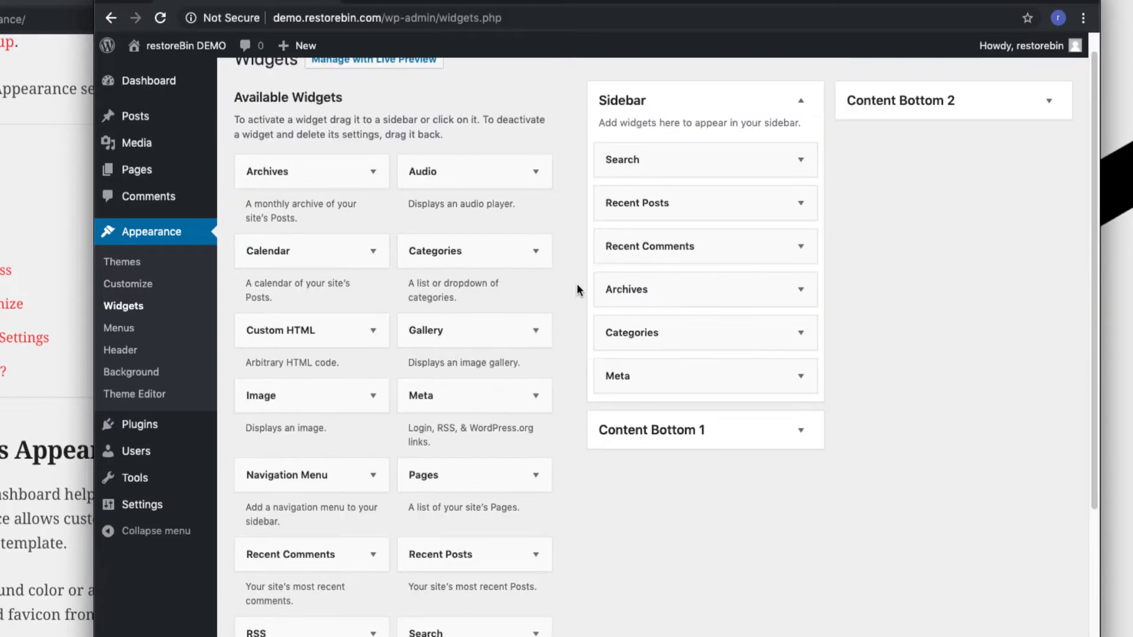
scroll(577, 289, up, 1)
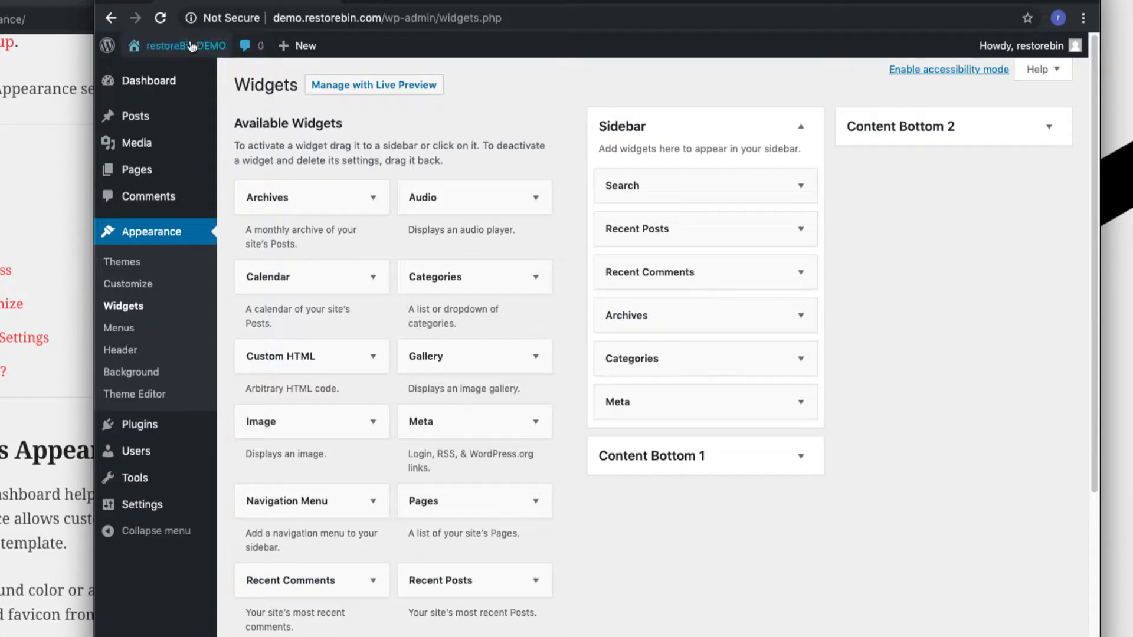
Open the demo site in a new tab and examine the widgets in its sidebar.
mouse_move(169, 77)
mouse_move(170, 52)
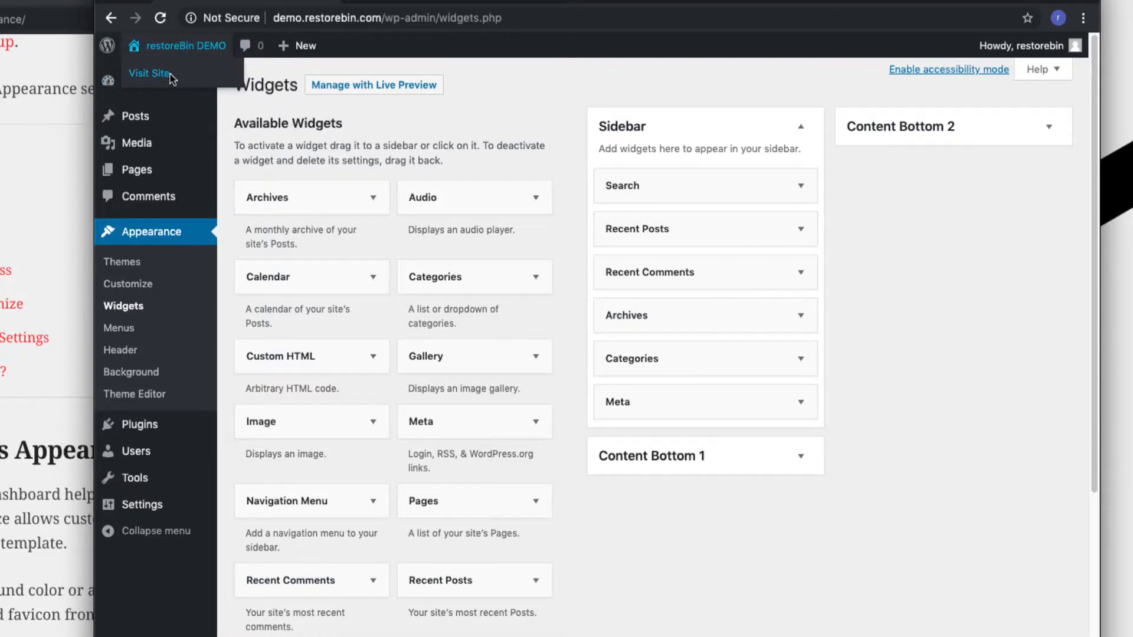
right_click(168, 74)
click(231, 82)
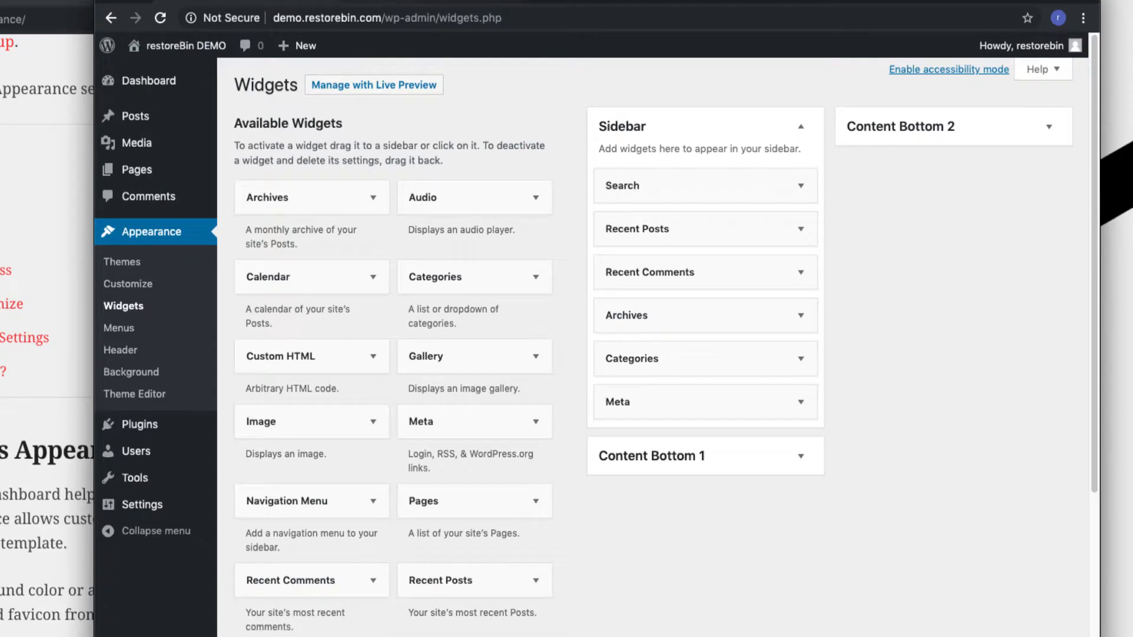
click(429, 1)
scroll(686, 444, down, 2)
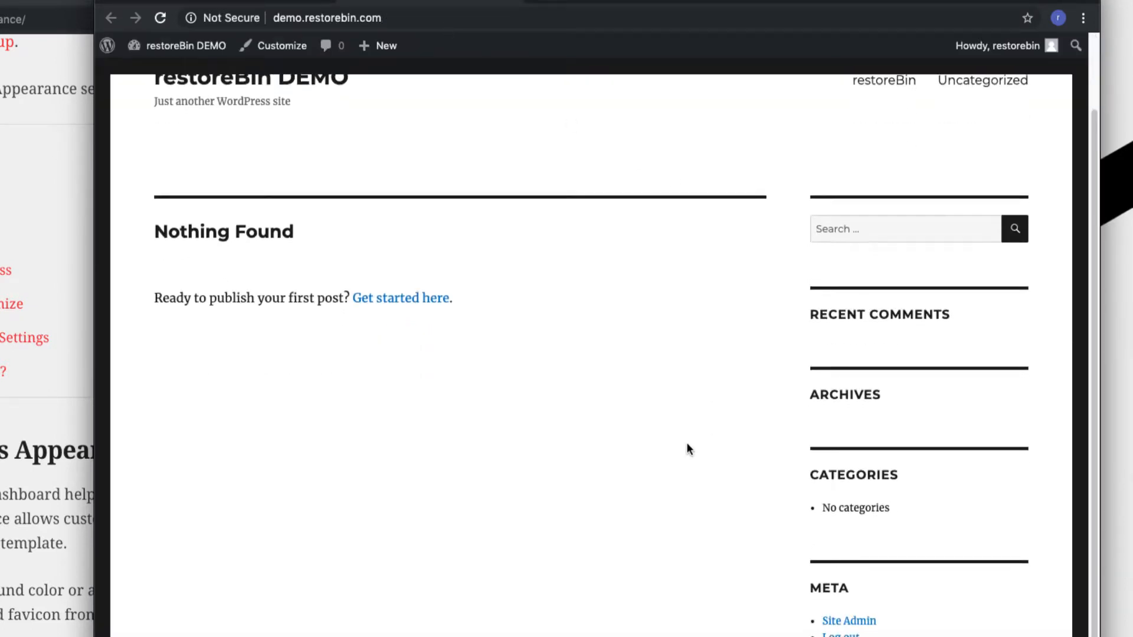
click(890, 233)
click(891, 329)
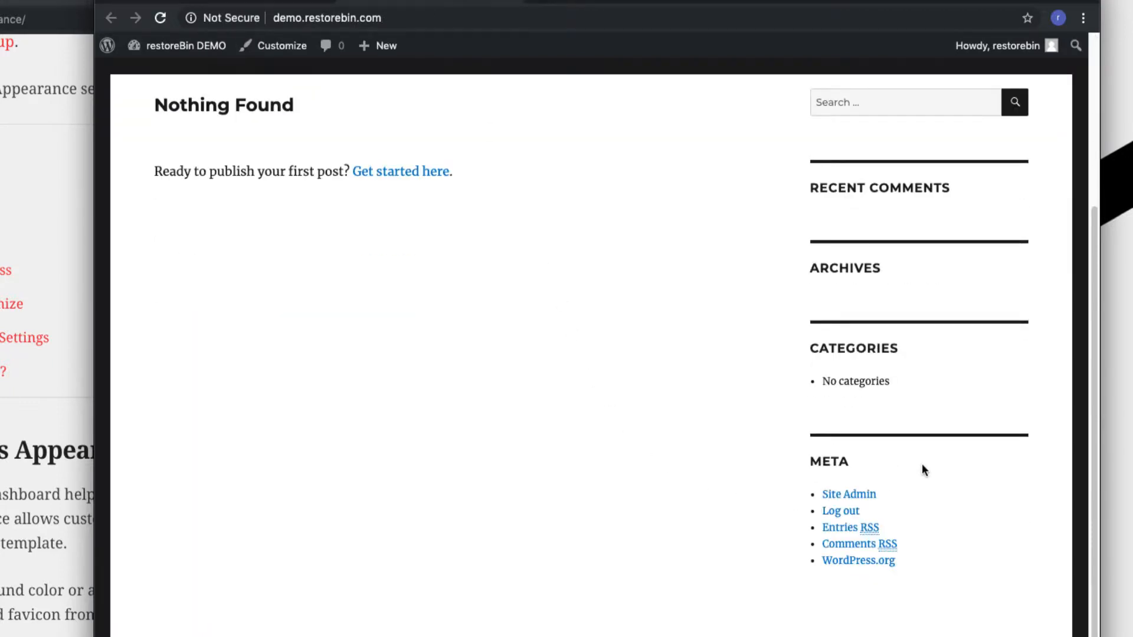
scroll(873, 461, up, 3)
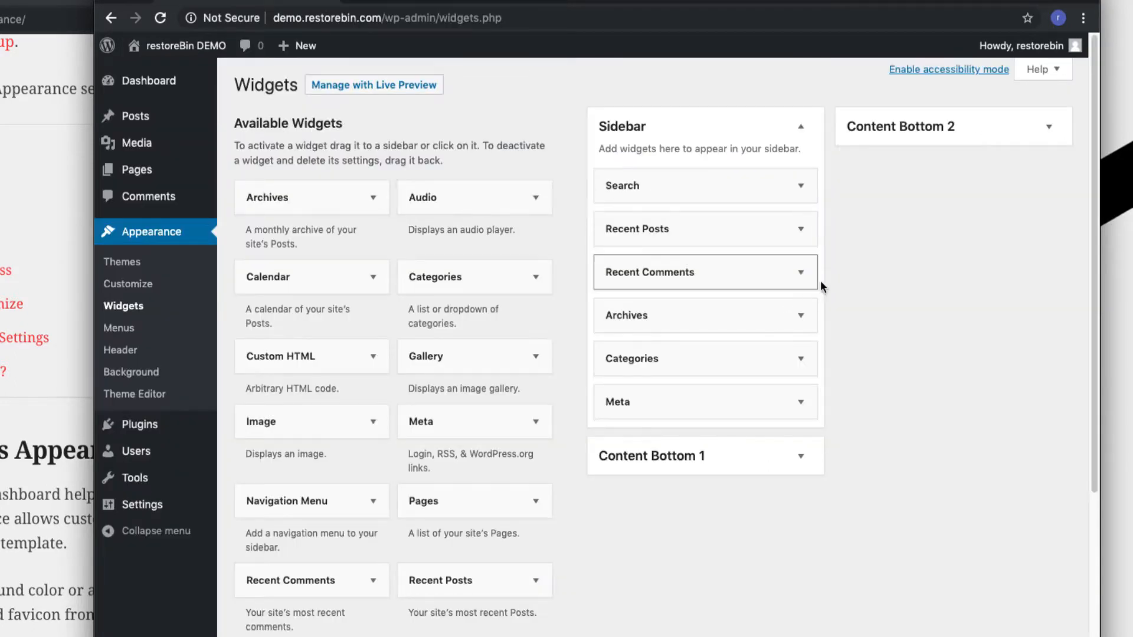
Delete the Meta and Archives widgets from the Sidebar area.
click(800, 402)
click(620, 483)
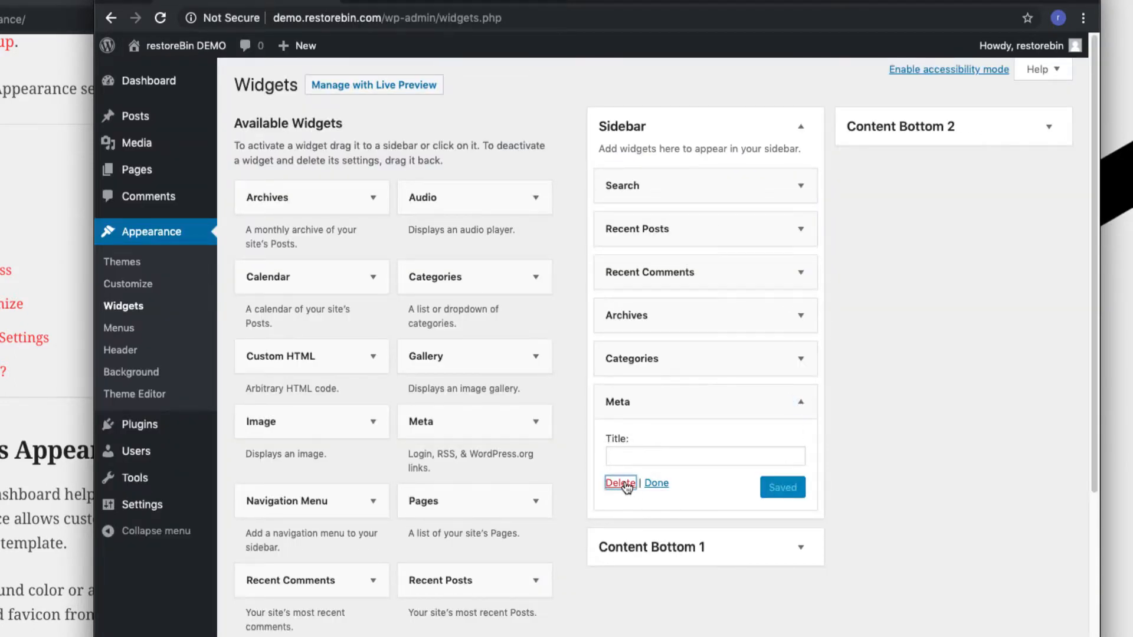
click(800, 316)
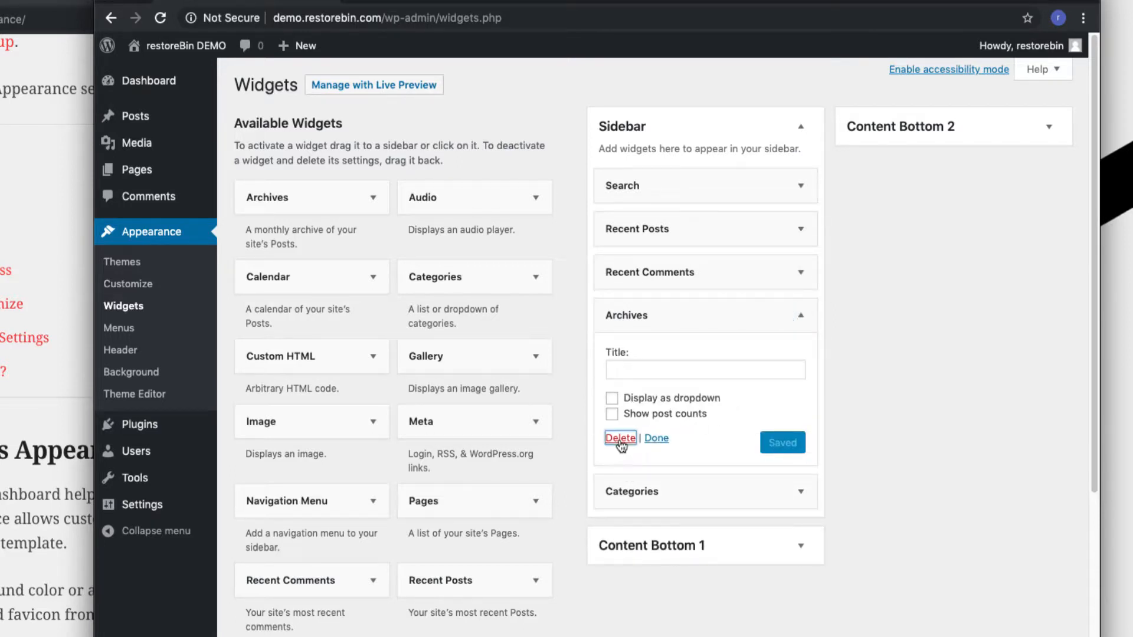
click(620, 439)
Reload the demo site to check its sidebar, and go back to the Widgets page.
click(186, 45)
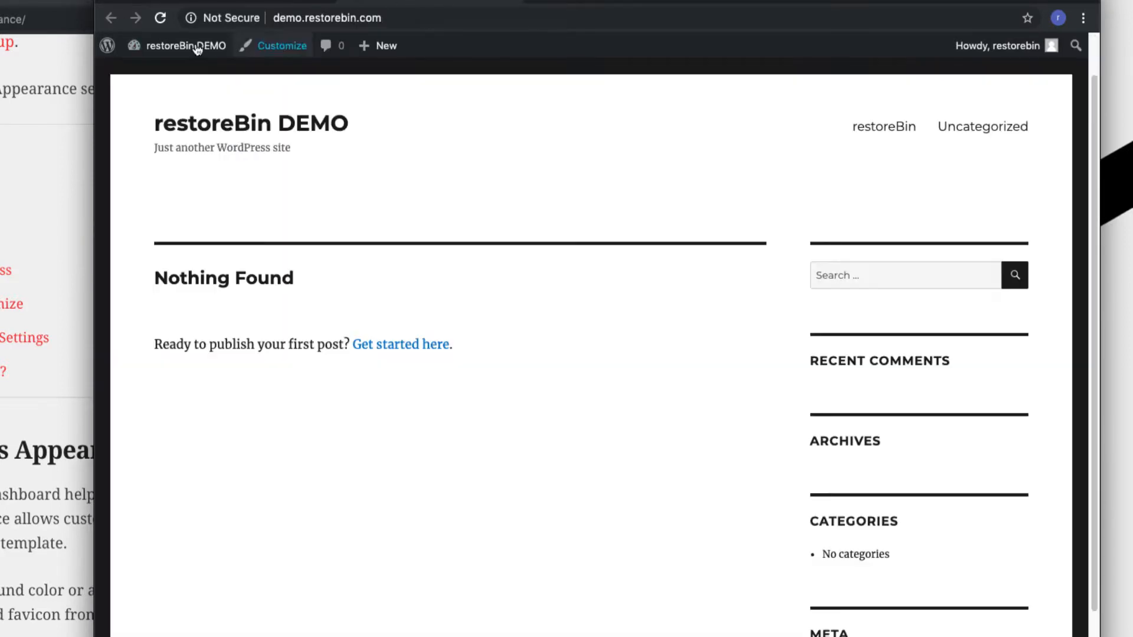
click(160, 18)
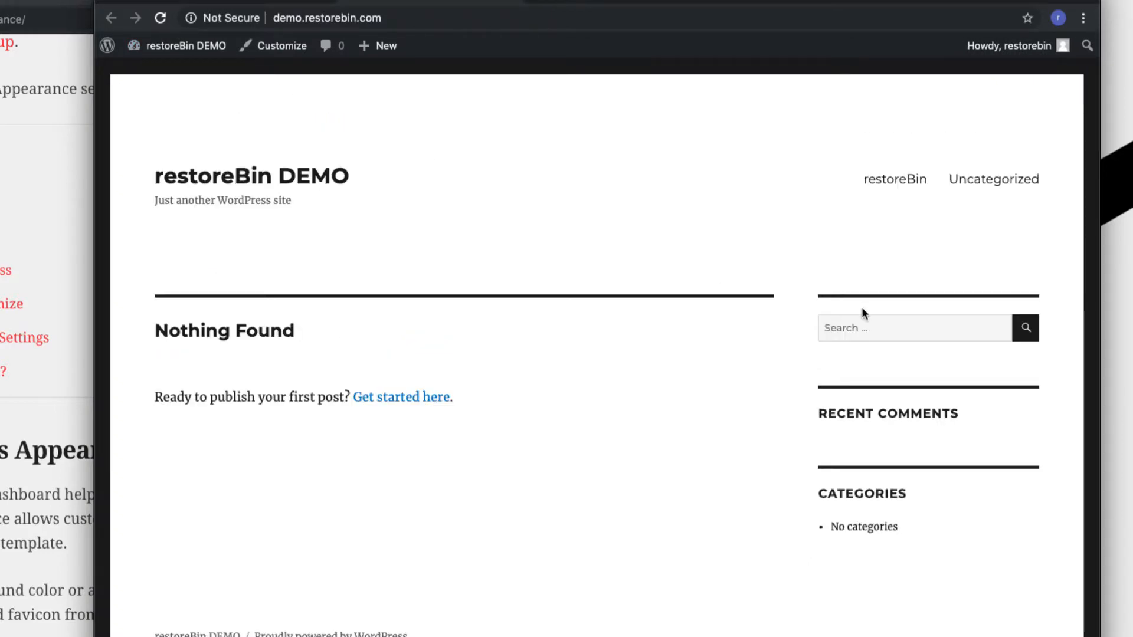
click(229, 2)
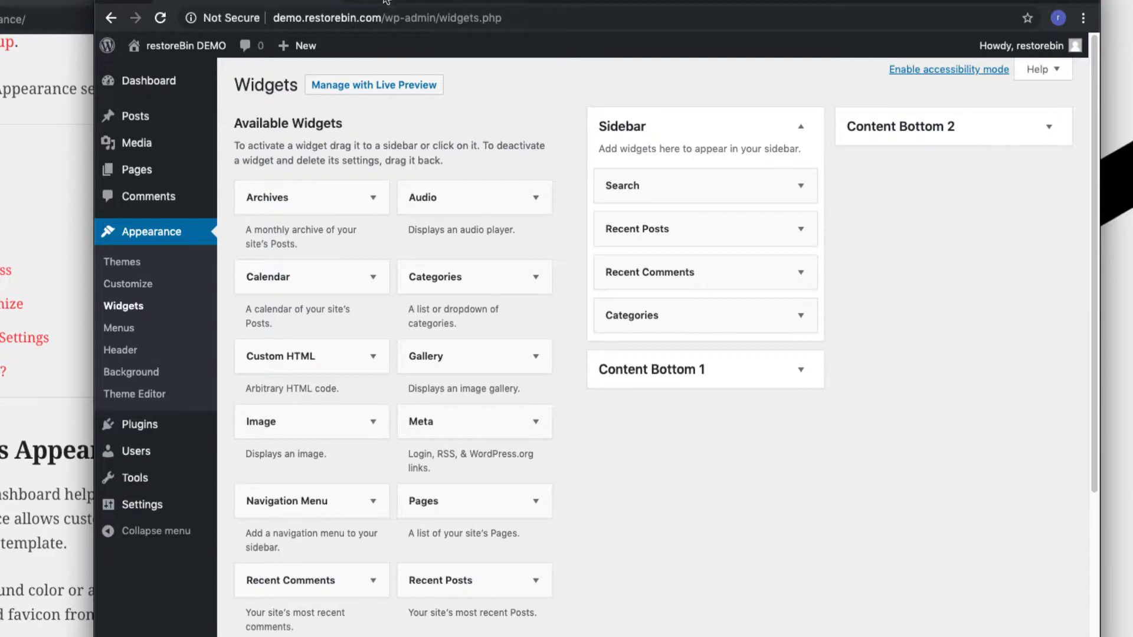
Add a Text widget to the Sidebar area from the available widgets.
click(386, 2)
click(221, 2)
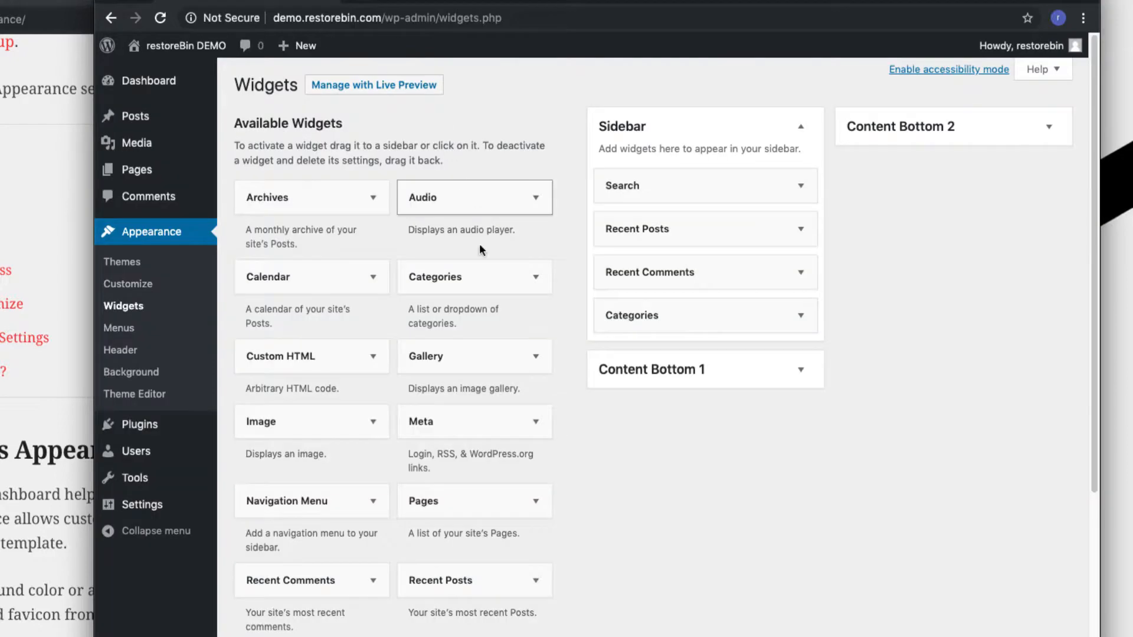
scroll(629, 448, down, 3)
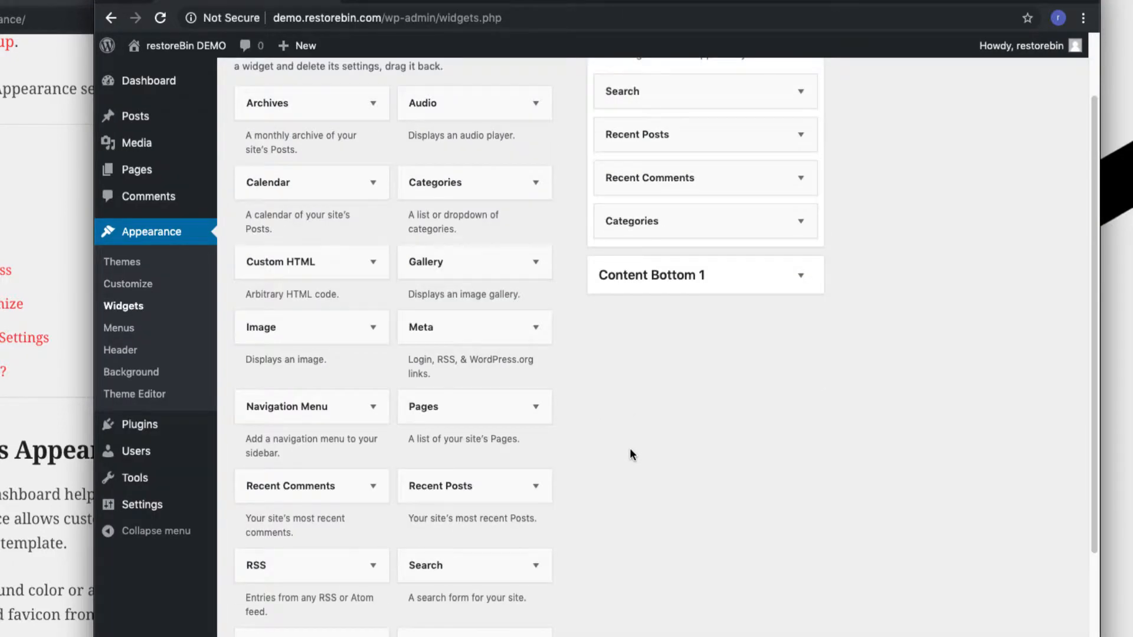
scroll(630, 450, down, 1)
click(535, 619)
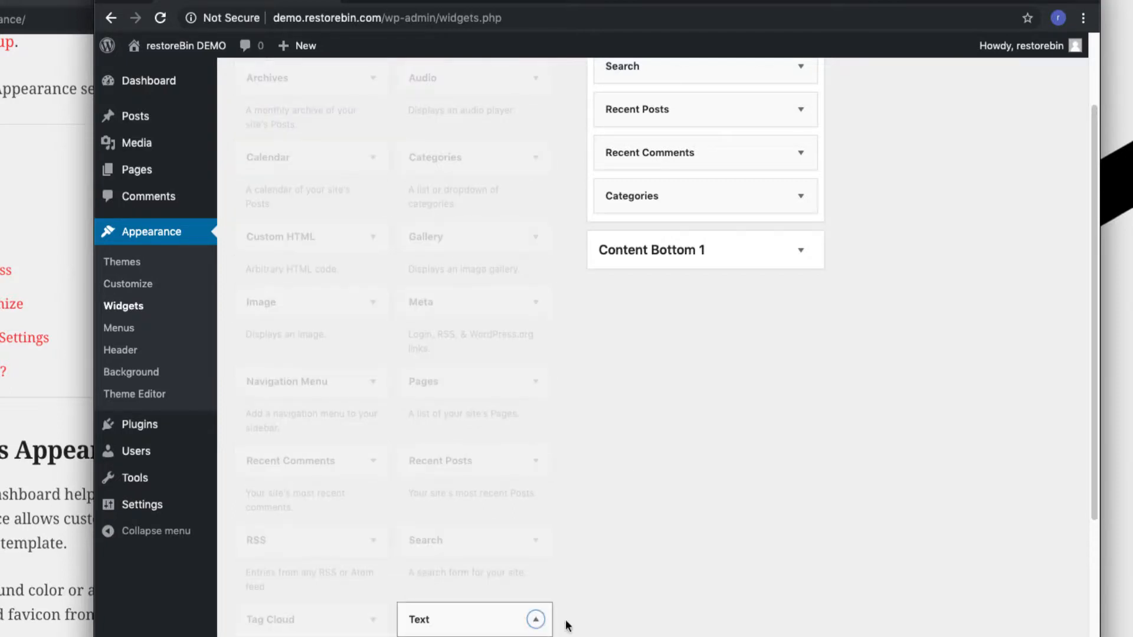
scroll(636, 599, down, 5)
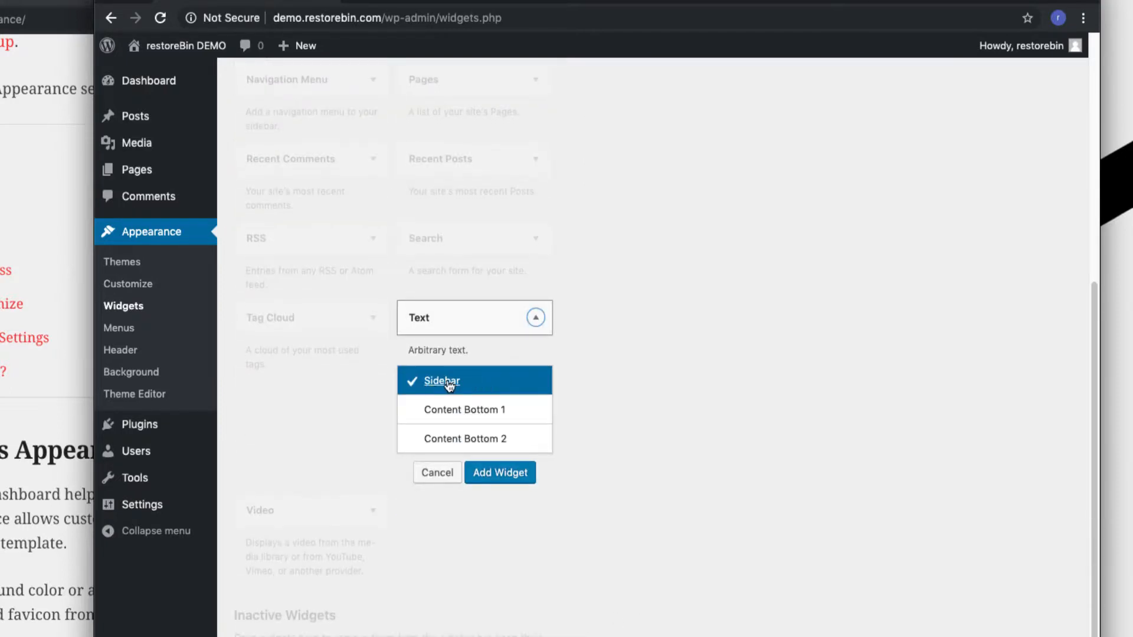
click(505, 472)
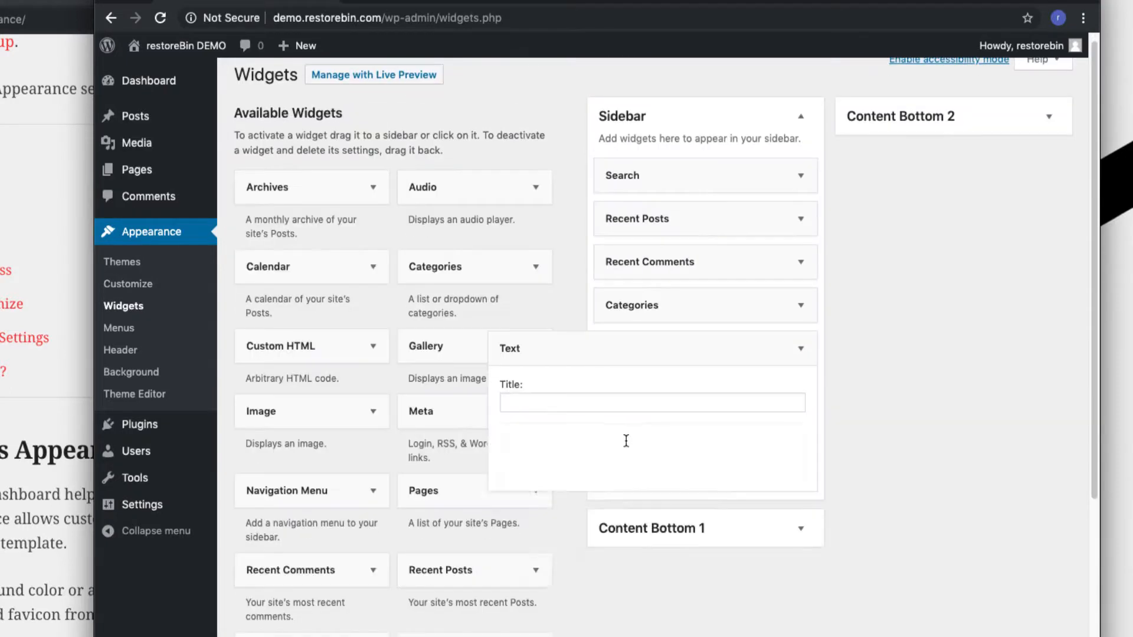
Title the new Text widget "Demo Widget" and leave its content empty.
click(560, 403)
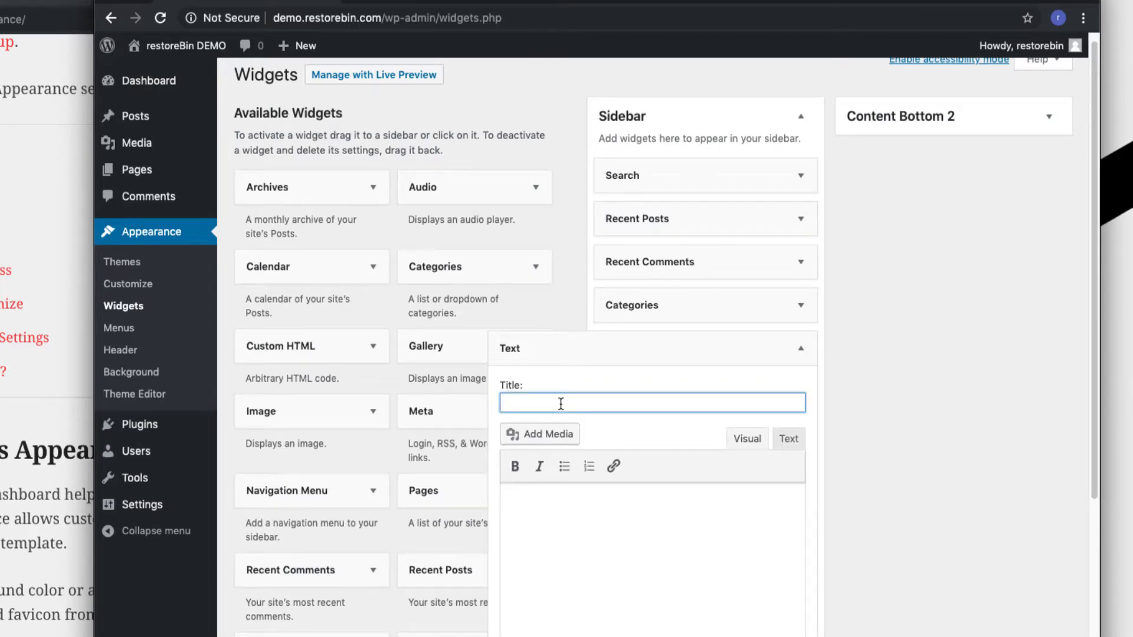
text(Demo Widget)
click(555, 519)
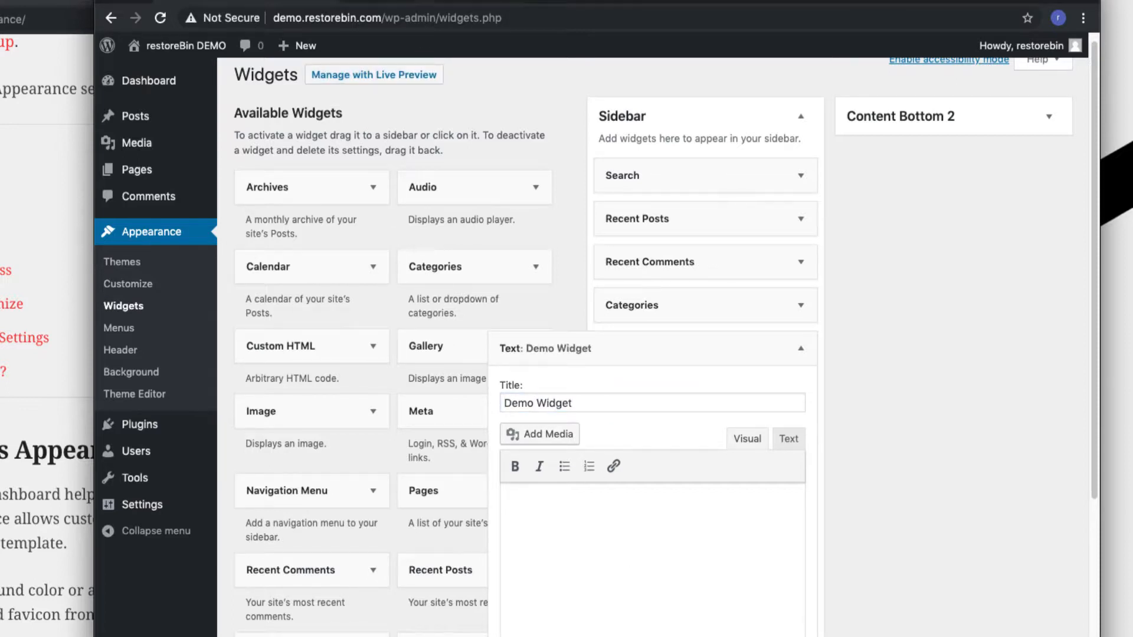
Reload the demo site to check for the Demo Widget heading in its sidebar, and go back to the Widgets page.
click(424, 1)
click(160, 18)
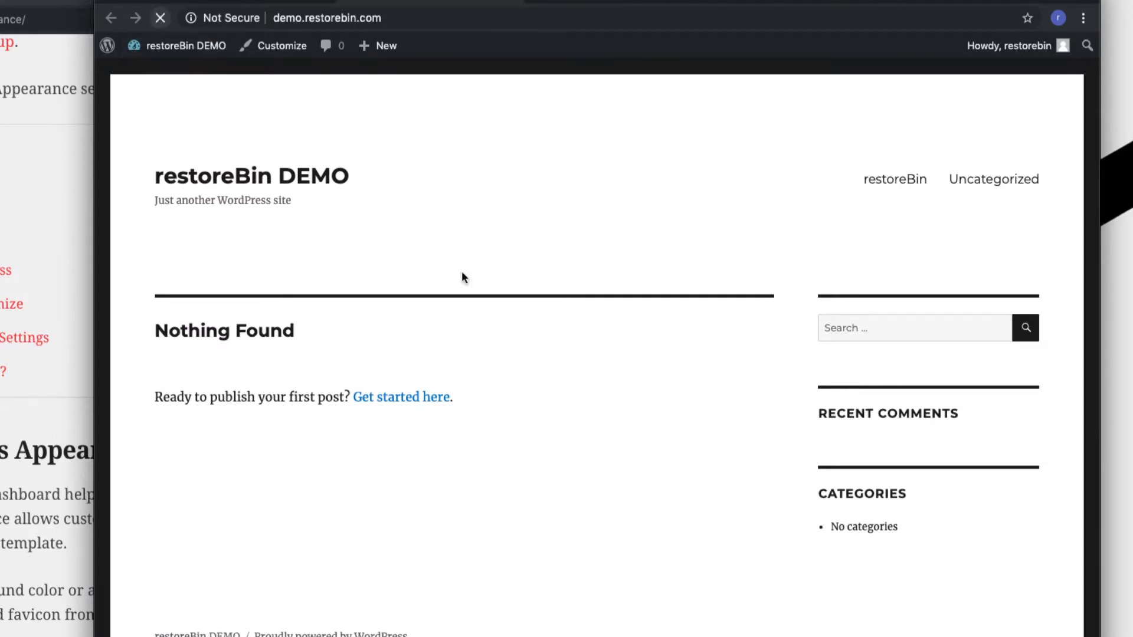
drag(913, 553, 793, 557)
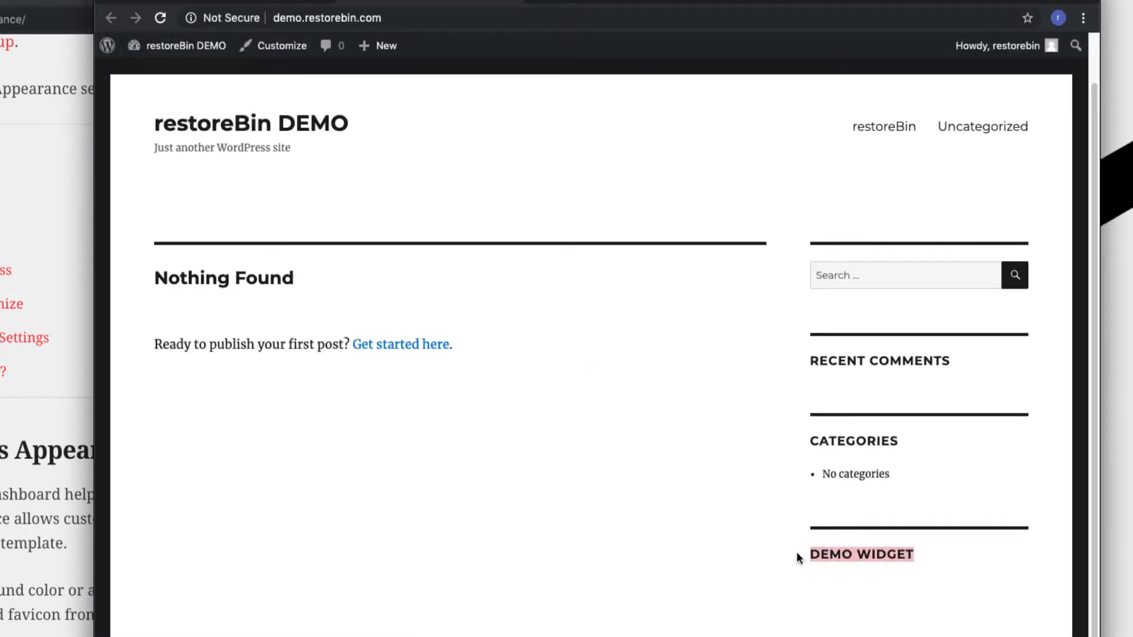
click(649, 499)
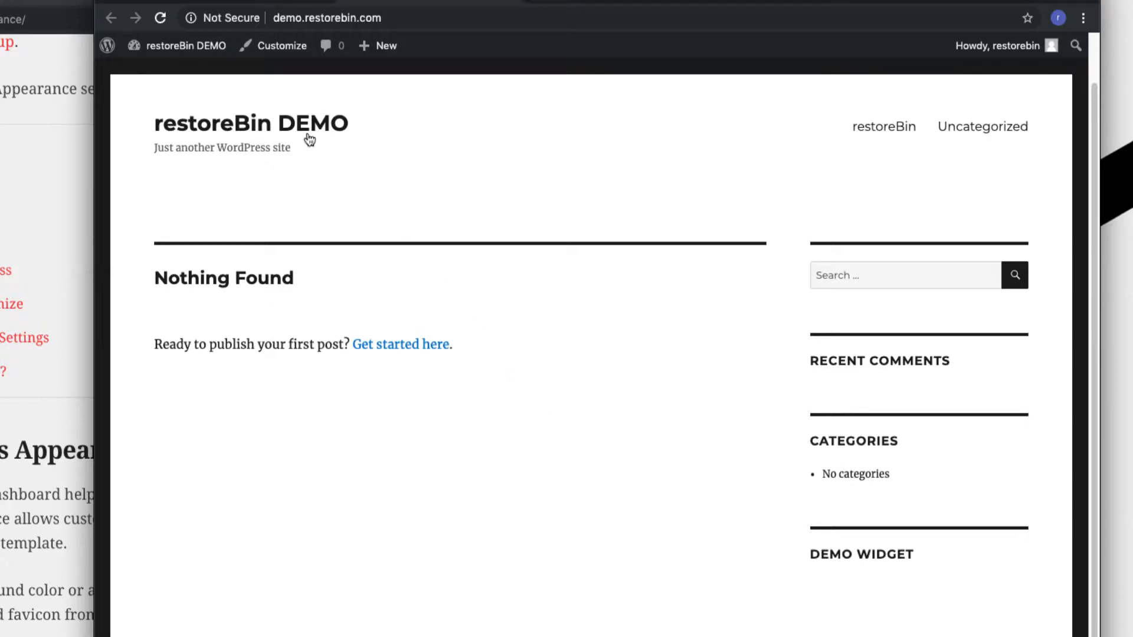
click(242, 4)
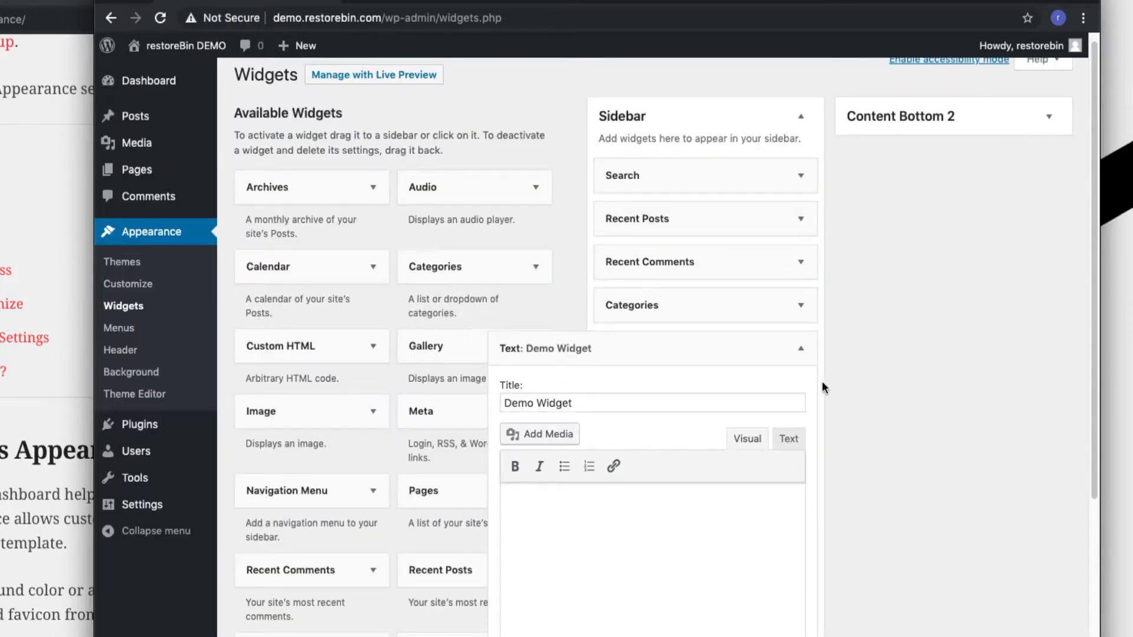
Collapse the Demo Widget and add a Navigation Menu widget to the Sidebar area, showing the Sidebar Menu, and save it.
click(800, 349)
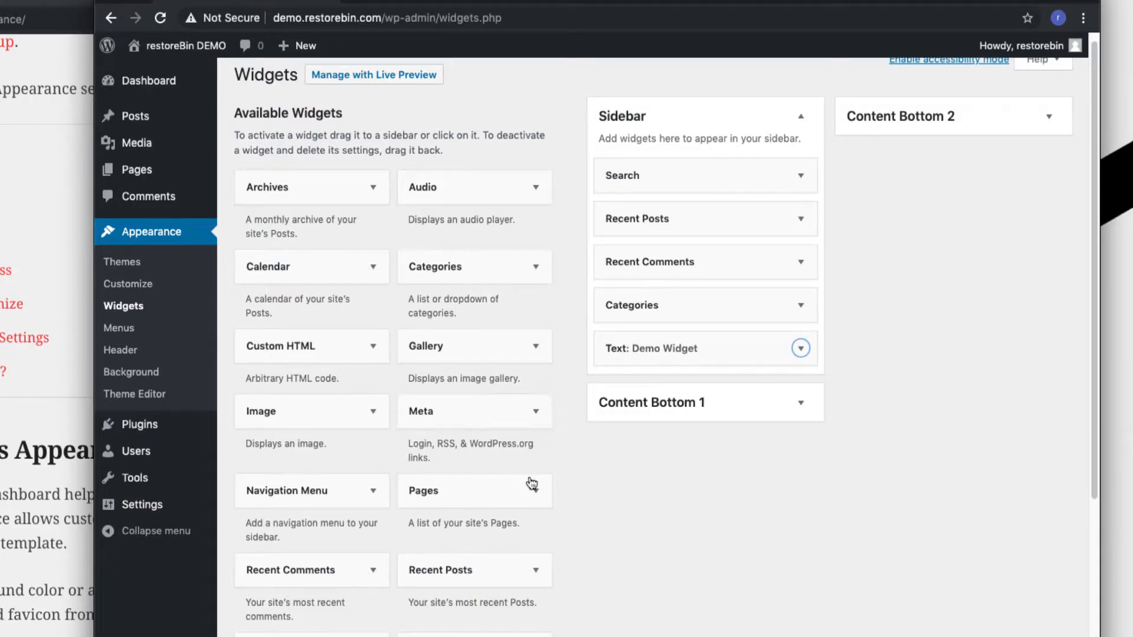
scroll(579, 488, down, 1)
click(348, 461)
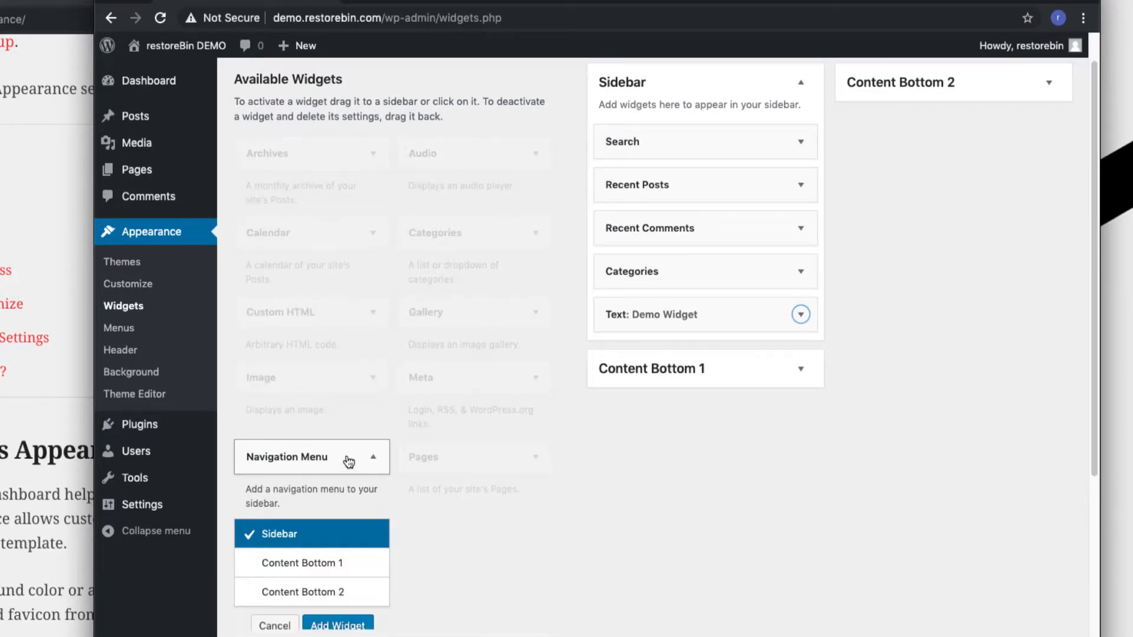
click(357, 625)
click(720, 445)
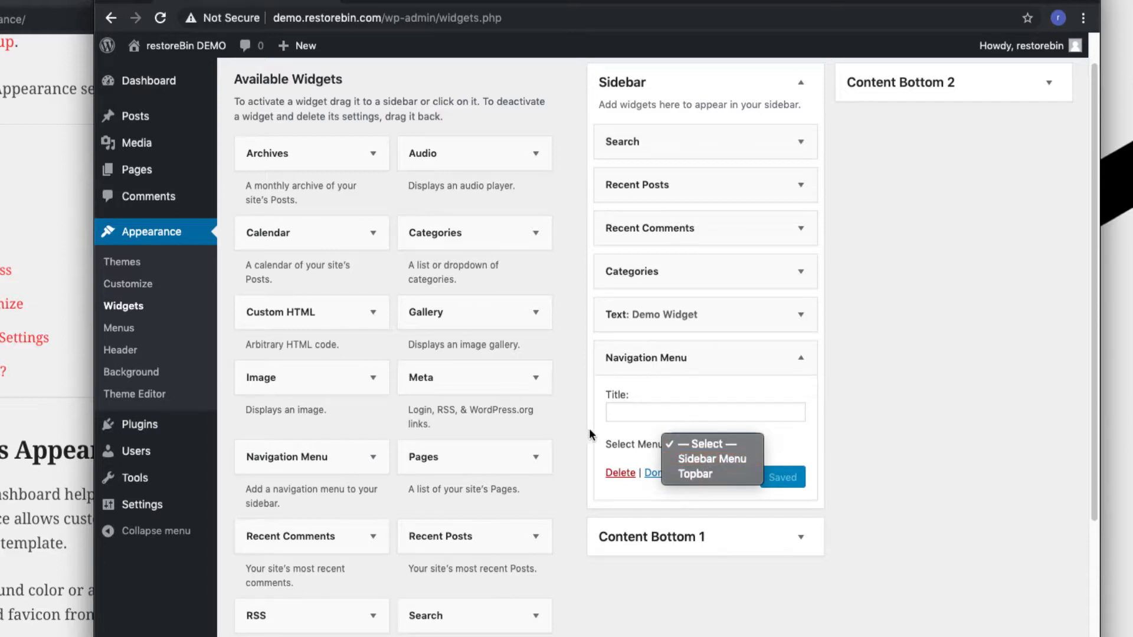
click(723, 461)
click(787, 479)
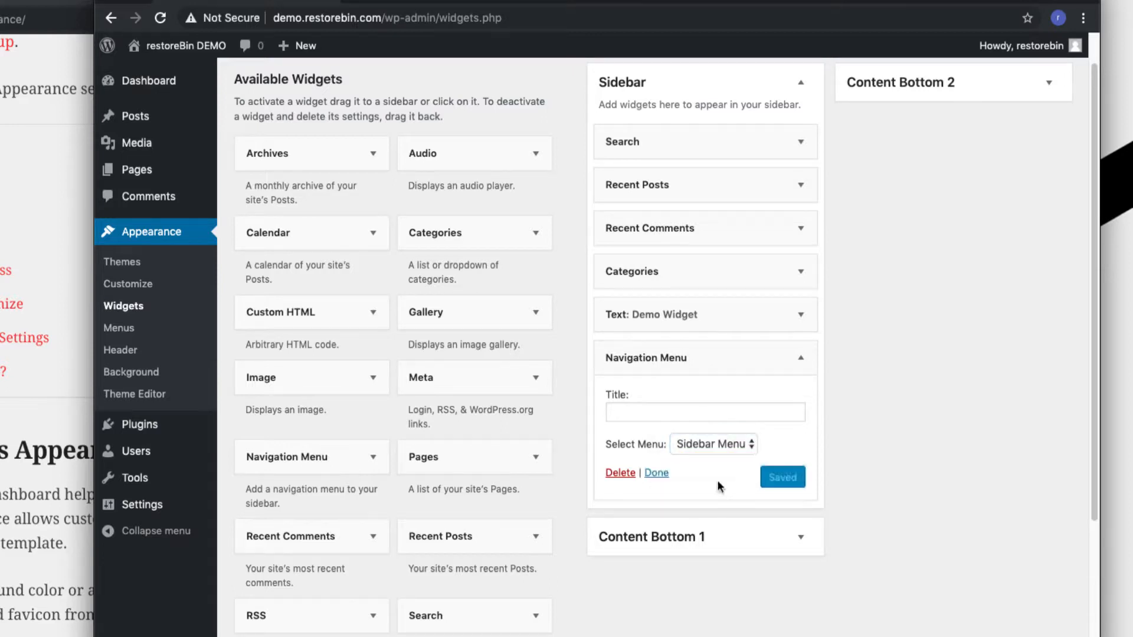
Reload the demo site to check the navigation menu in its sidebar, and return to the Widgets page.
click(392, 2)
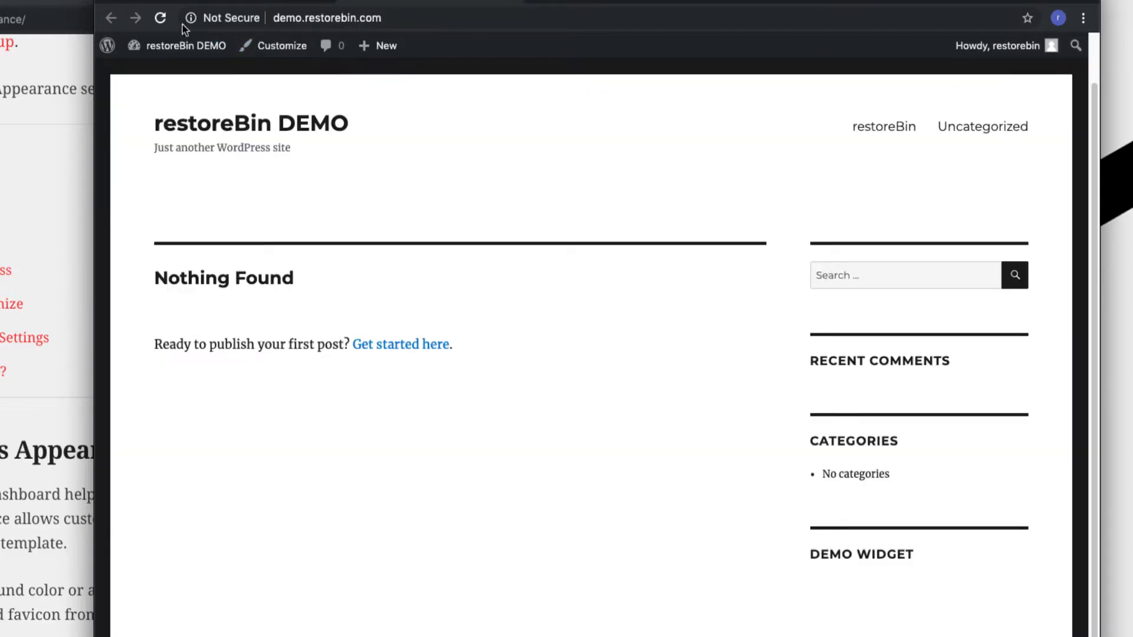
click(159, 17)
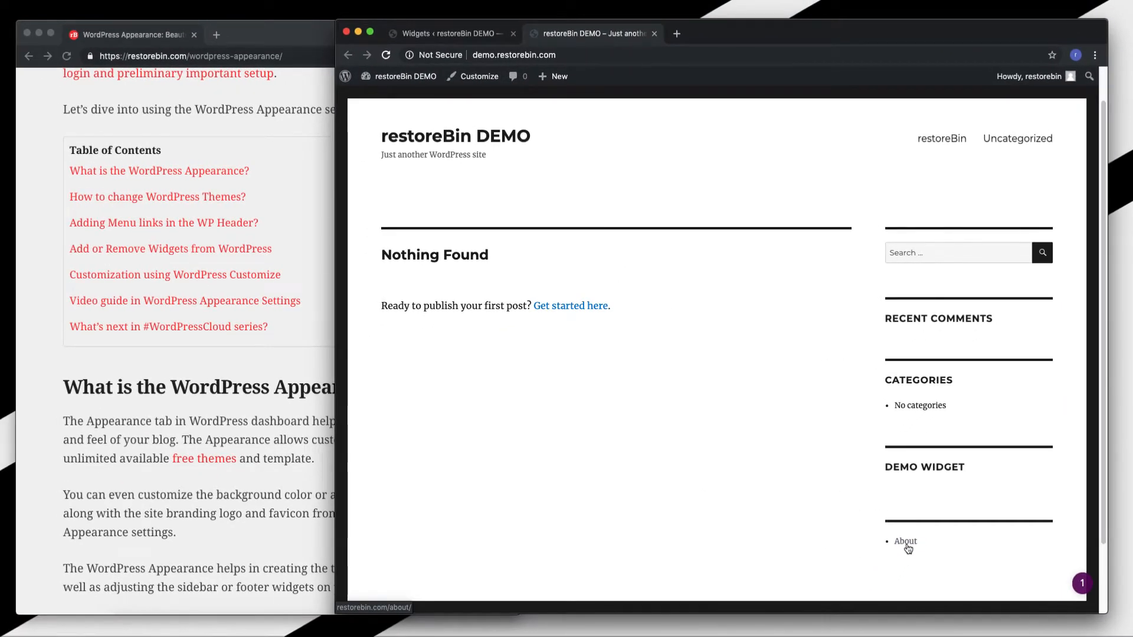
click(446, 35)
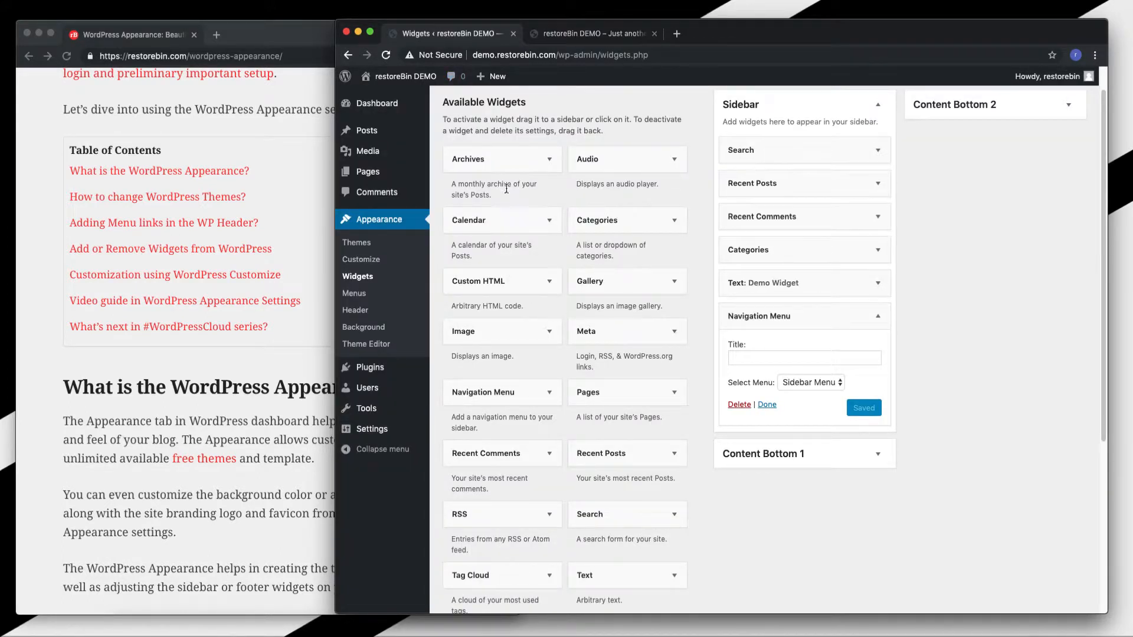
Look over the available widgets and compare the Sidebar area with the demo site's page down to its footer.
scroll(578, 372, down, 1)
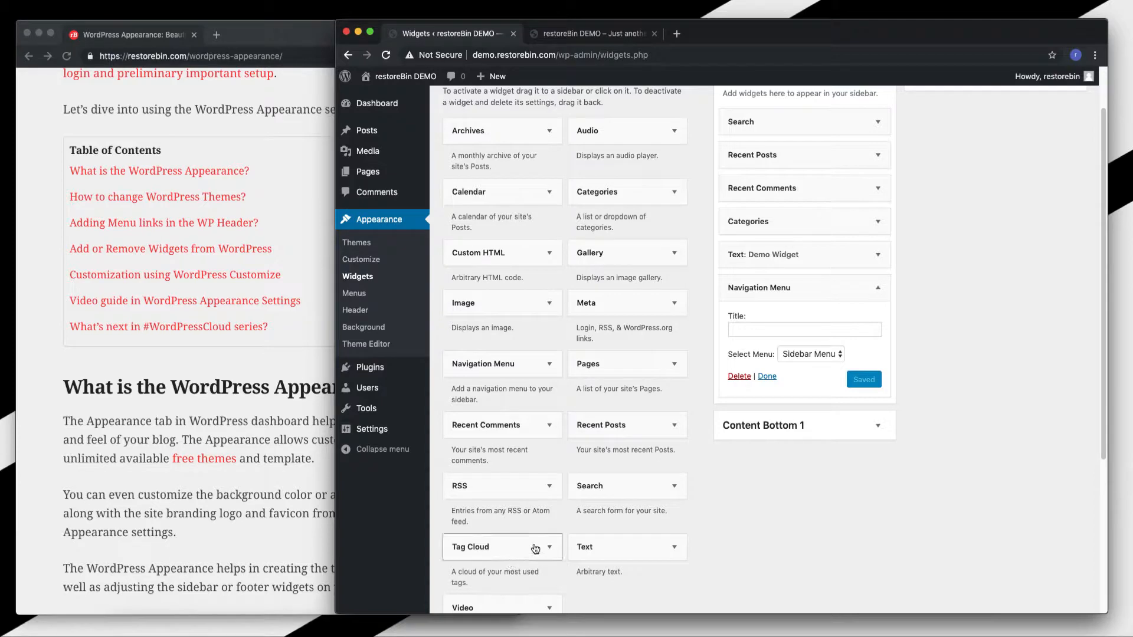
scroll(553, 503, up, 2)
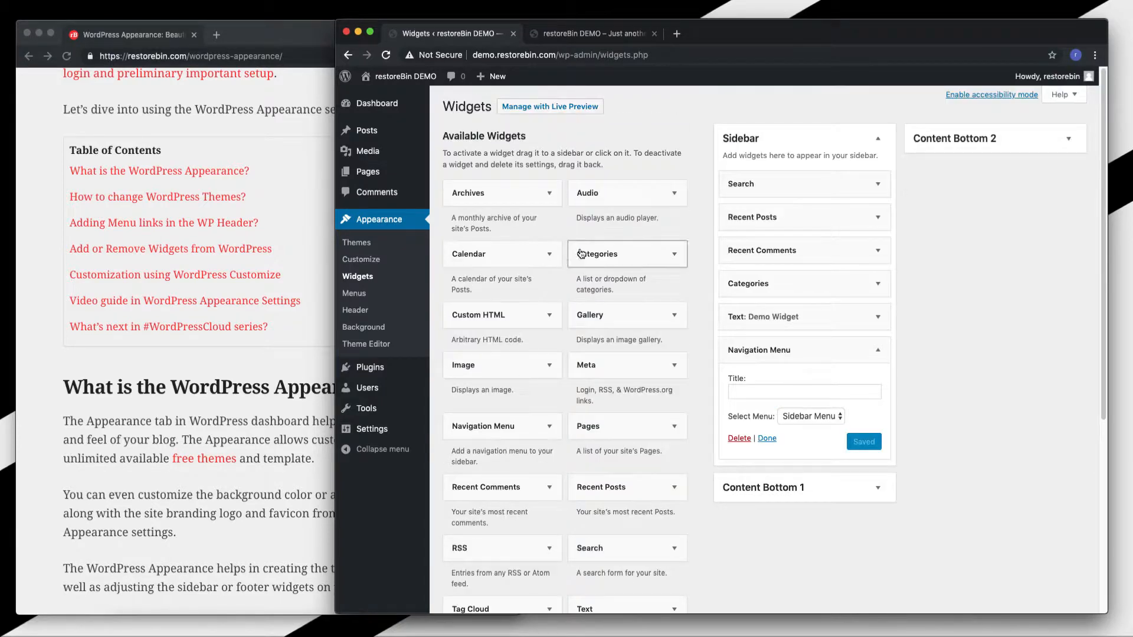
click(581, 33)
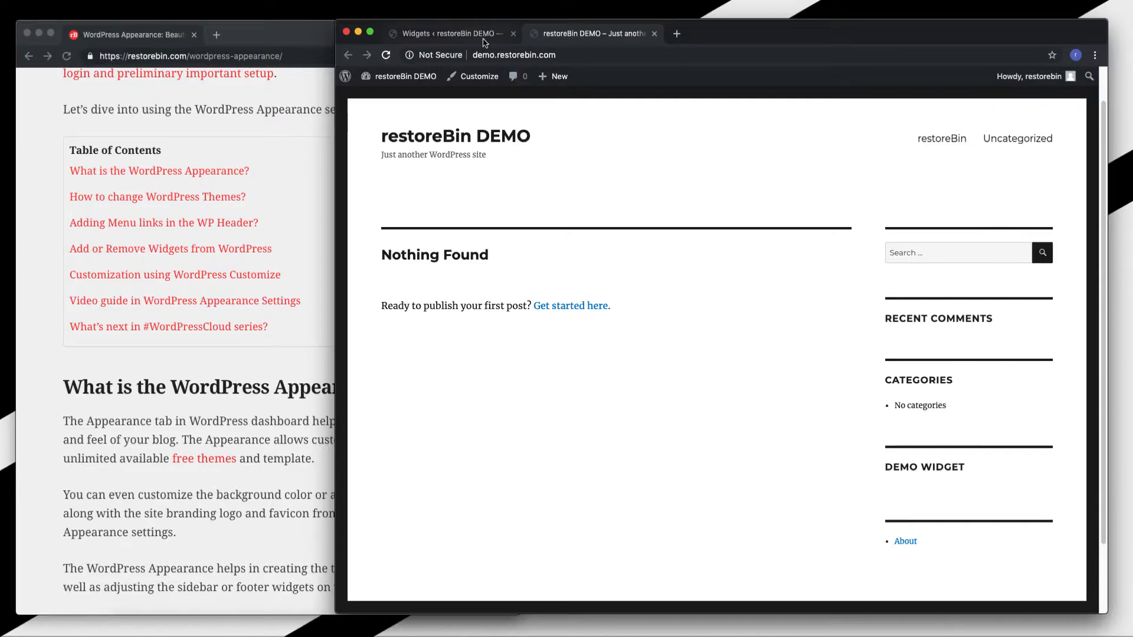
click(451, 34)
click(584, 34)
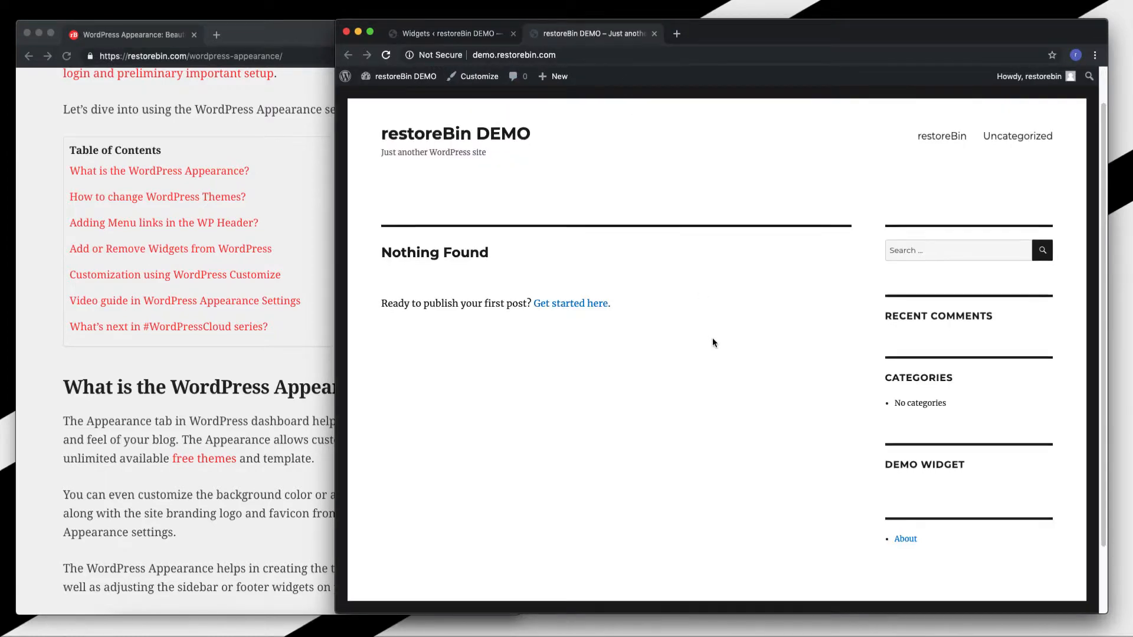
scroll(713, 338, down, 2)
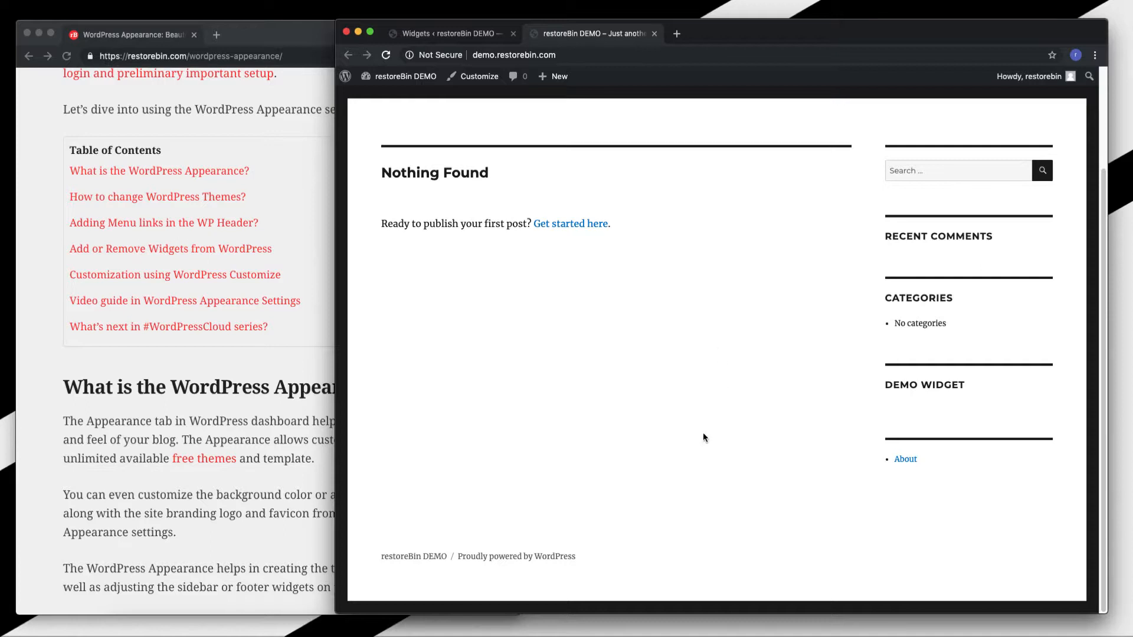
Open the Site Identity settings in the theme customizer and set the tagline to "restoreBin DEMO Site".
click(448, 34)
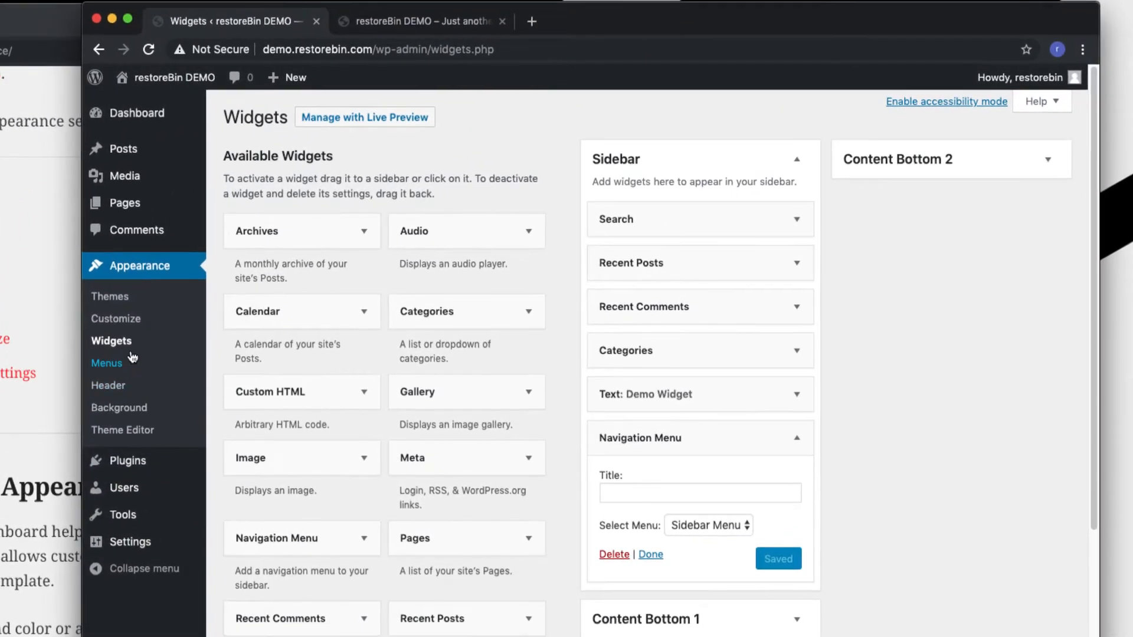
click(124, 323)
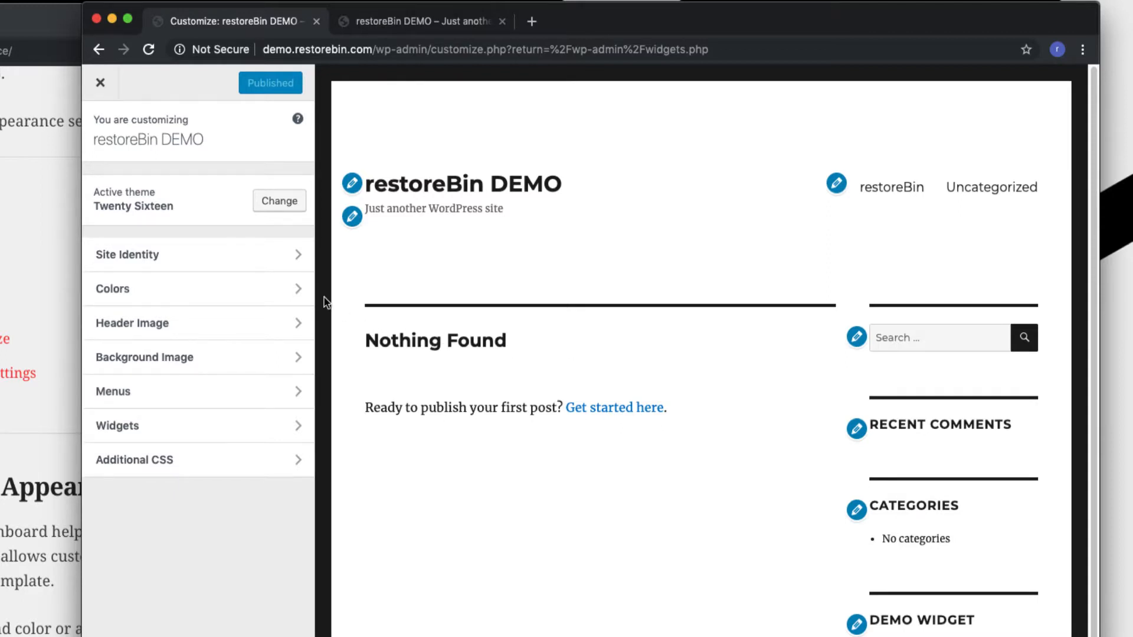
click(282, 257)
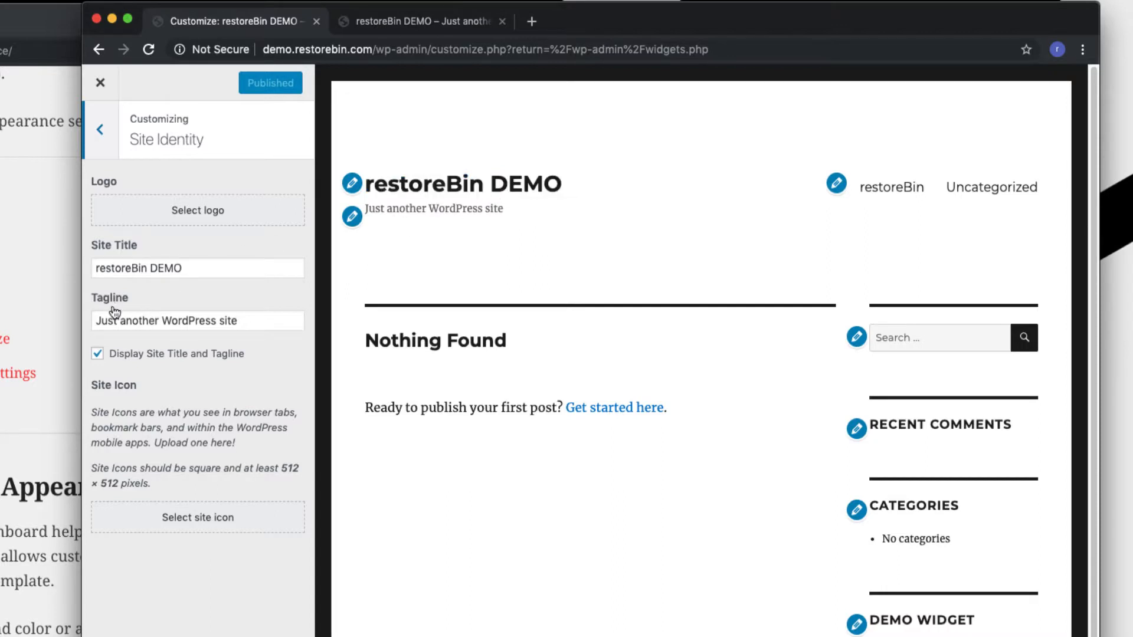
drag(262, 324, 77, 323)
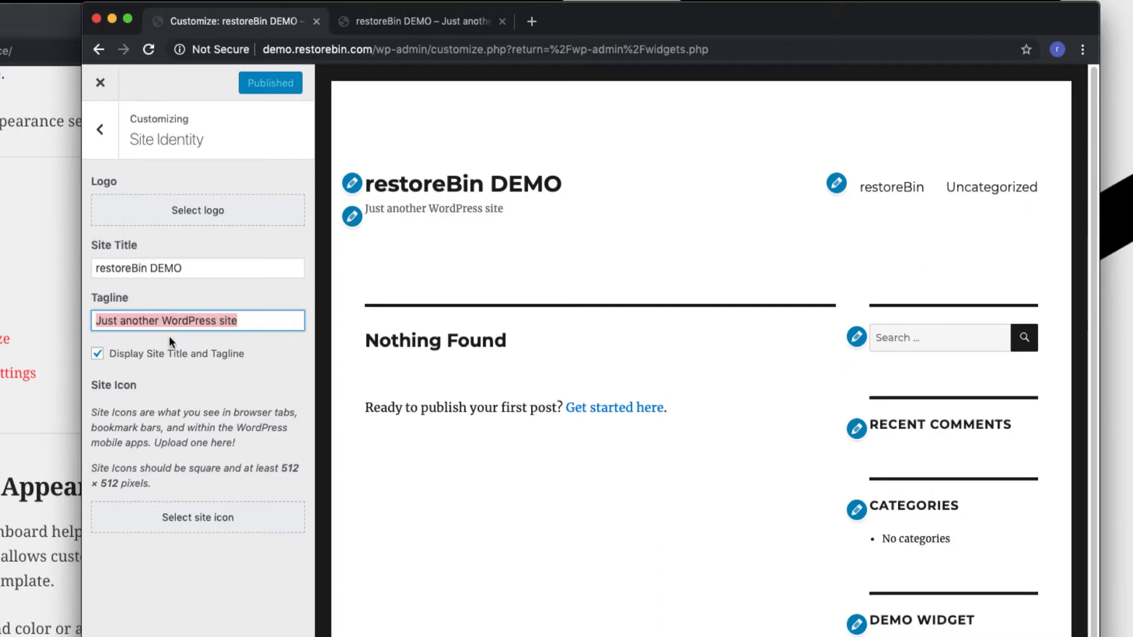
text(restorebIn)
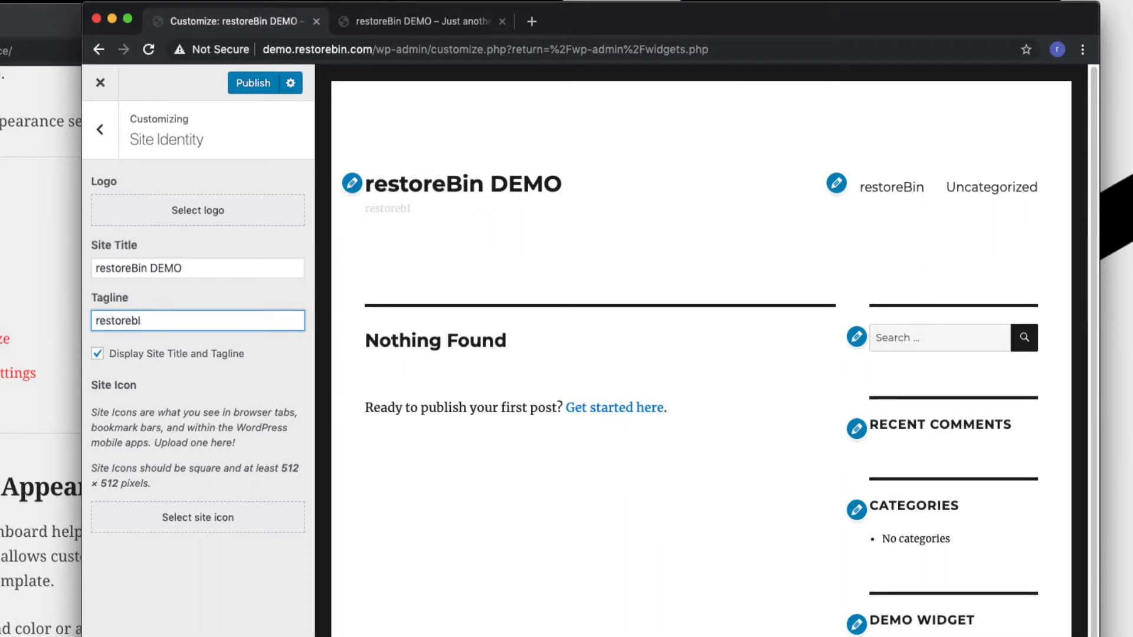
key(BackSpace)
key(BackSpace)
text(BI)
text(in DEMO Site)
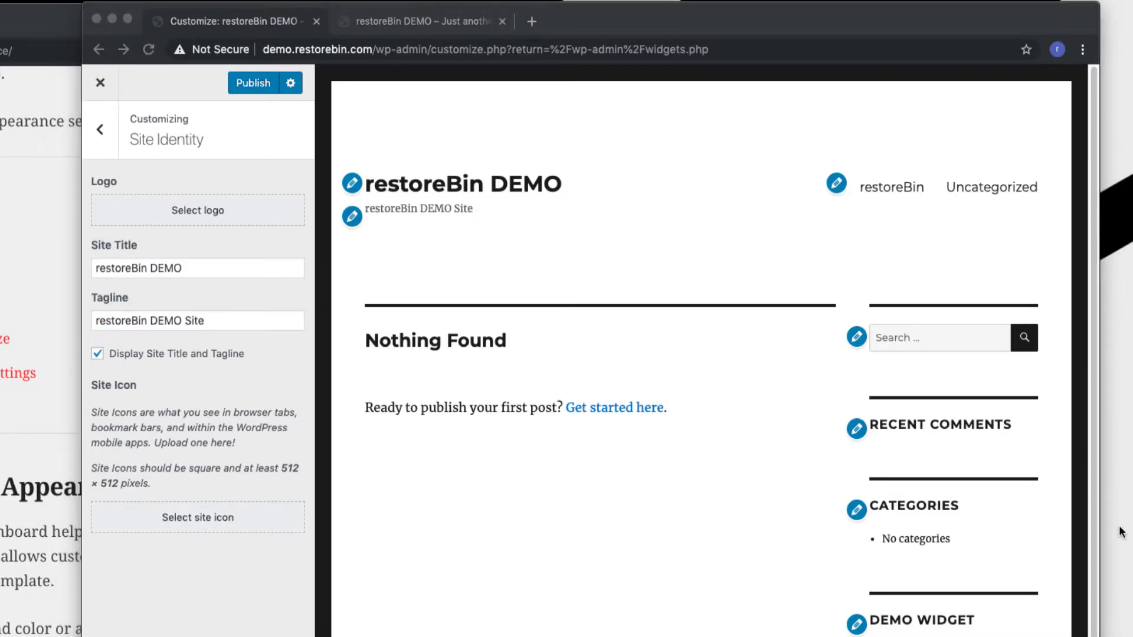
Upload restoreBin_favicon_T.png as the site icon and apply the suggested crop.
drag(1121, 531, 198, 516)
click(197, 518)
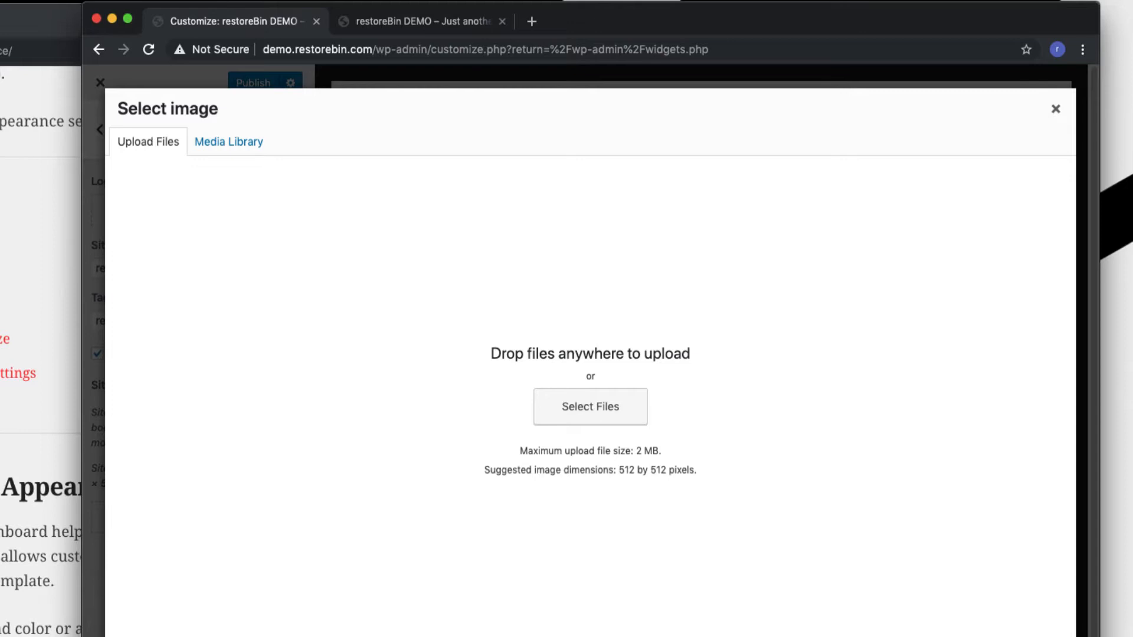
drag(1121, 531, 573, 319)
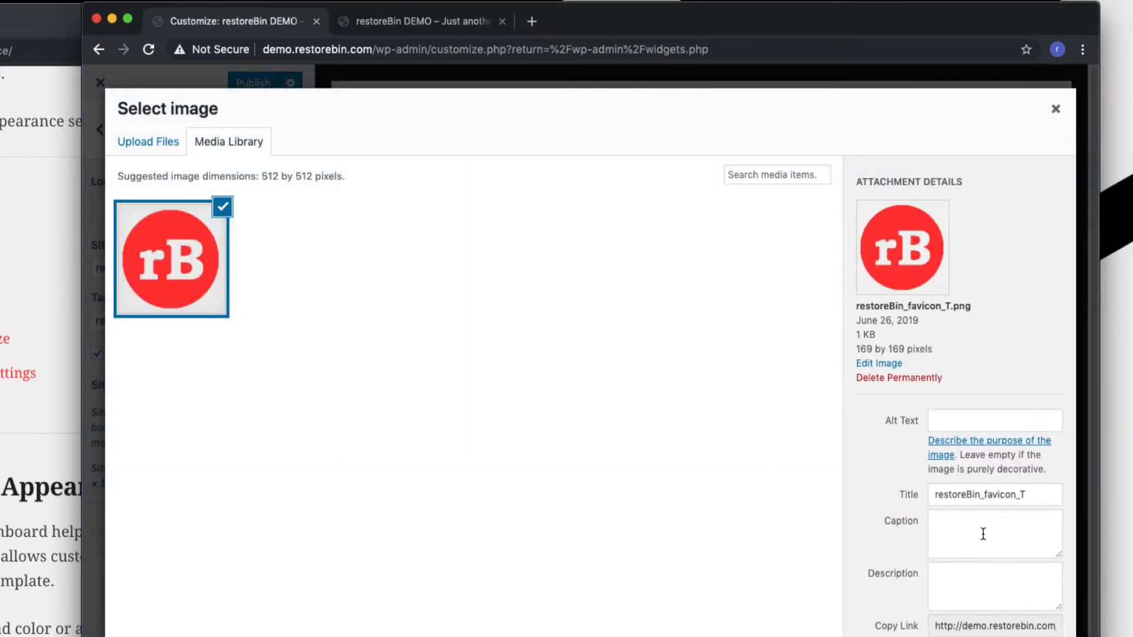
click(1037, 636)
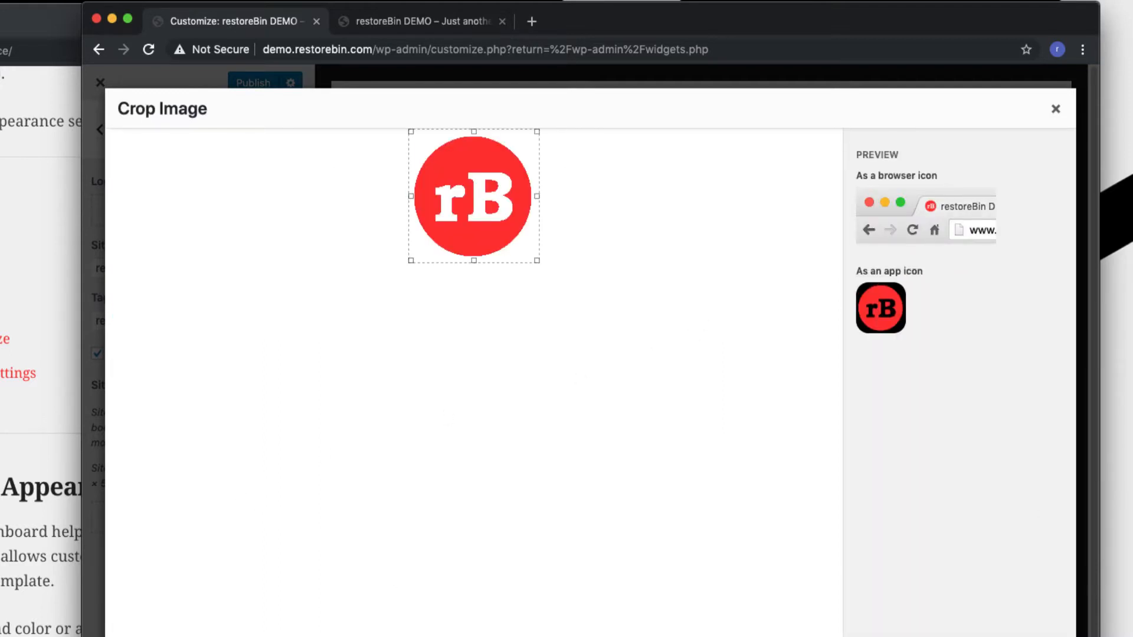
click(1036, 636)
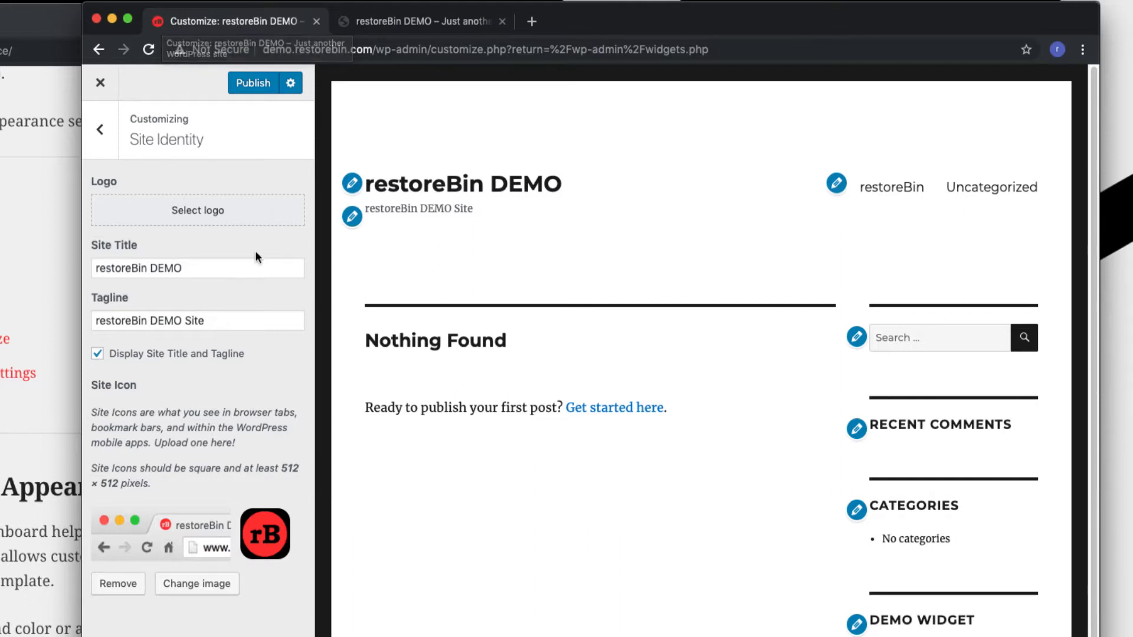
Set the theme's link color to #ff3535 in the customizer's Colors settings and return to the main customizer list.
click(99, 129)
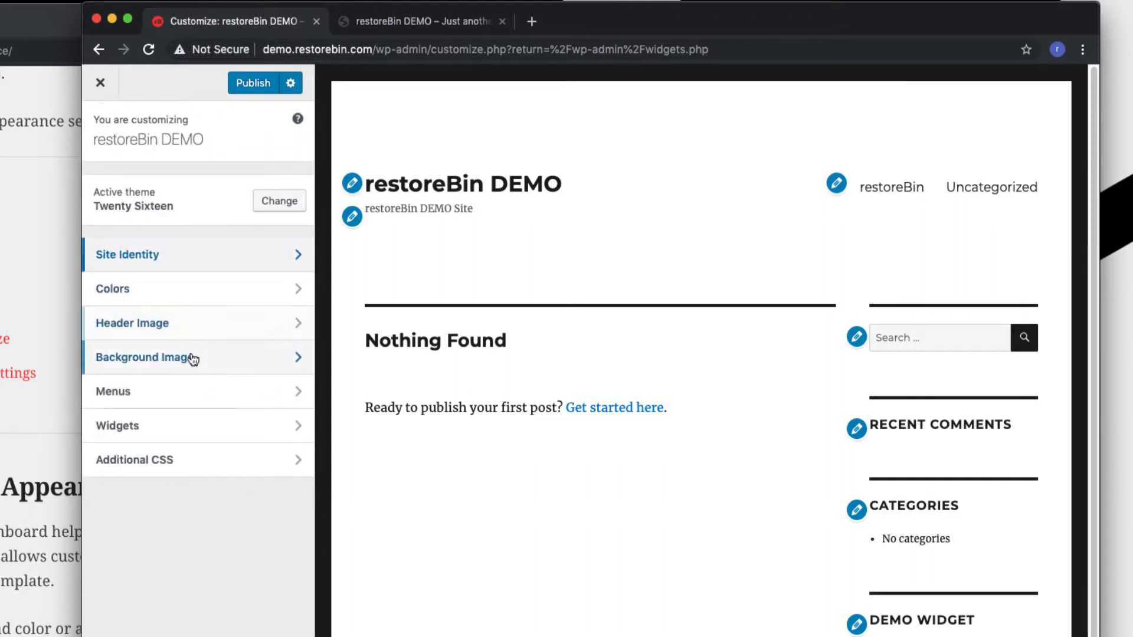
click(187, 296)
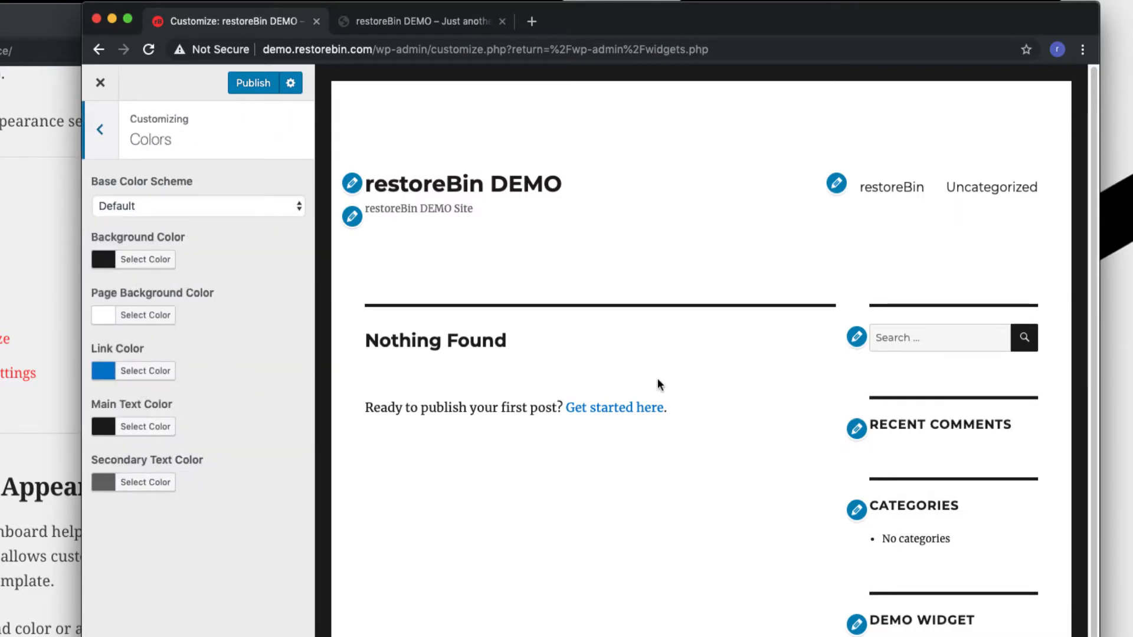
click(106, 373)
double_click(217, 369)
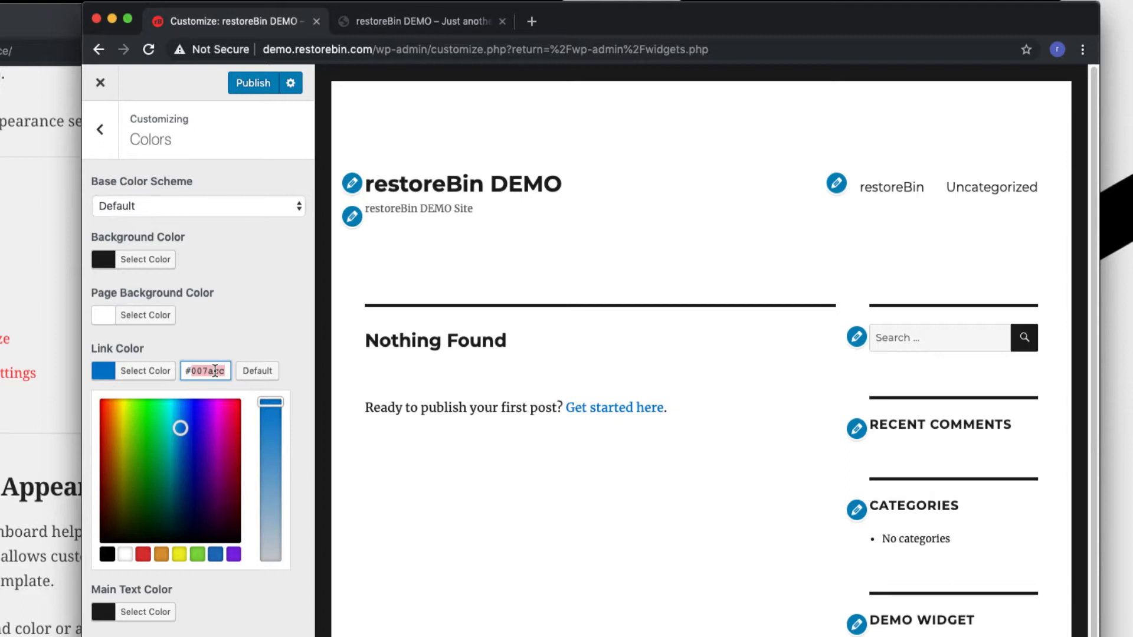
text(ff3535)
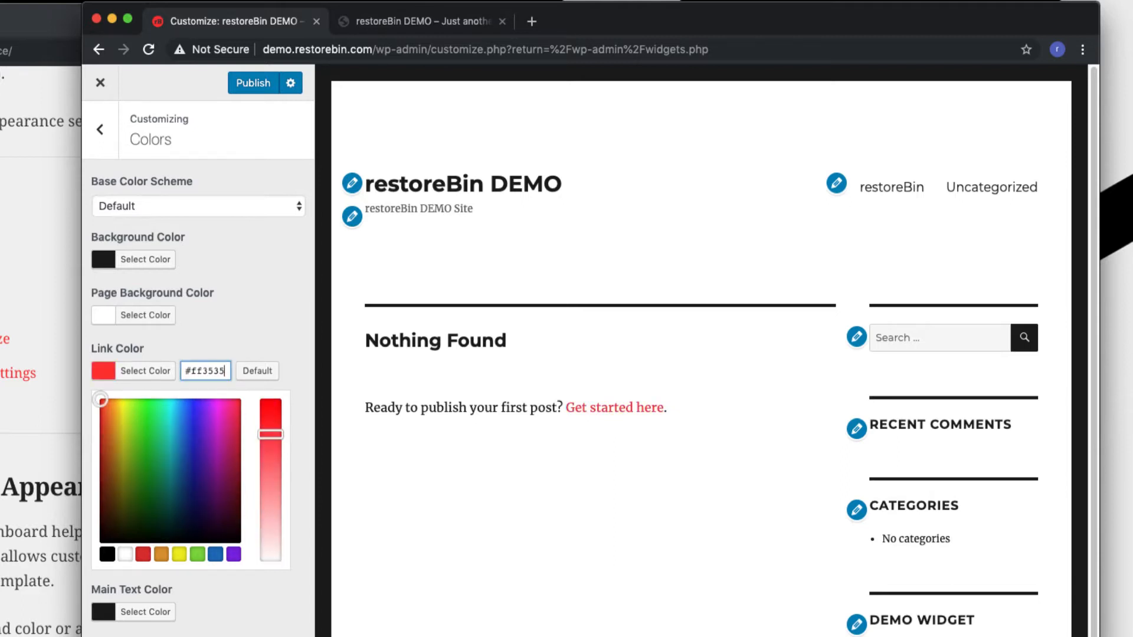
click(254, 633)
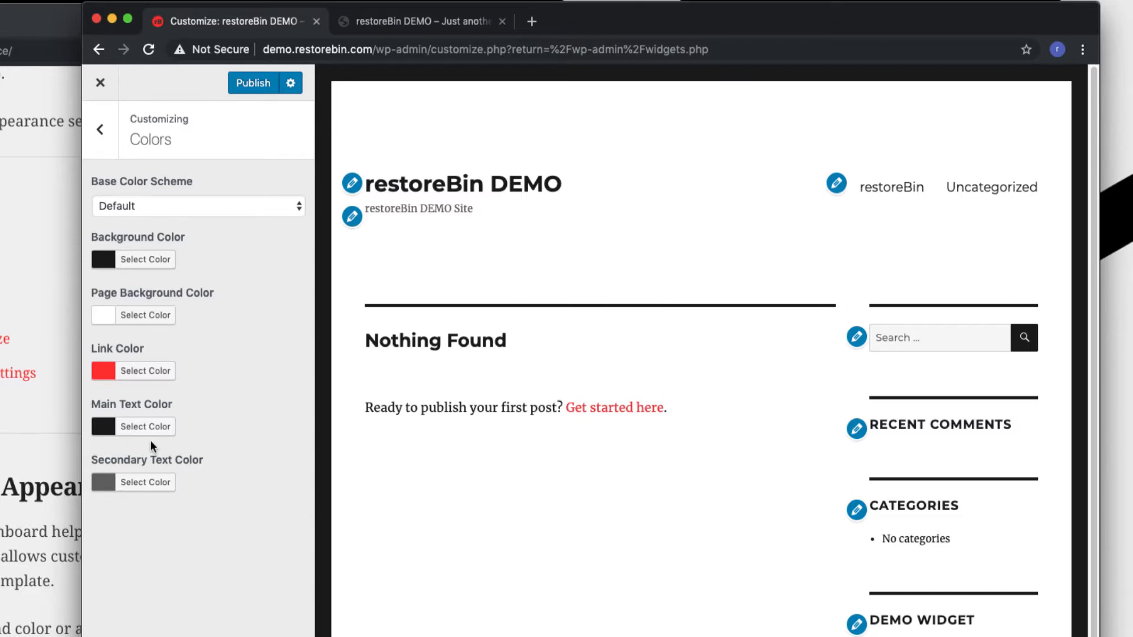
click(100, 129)
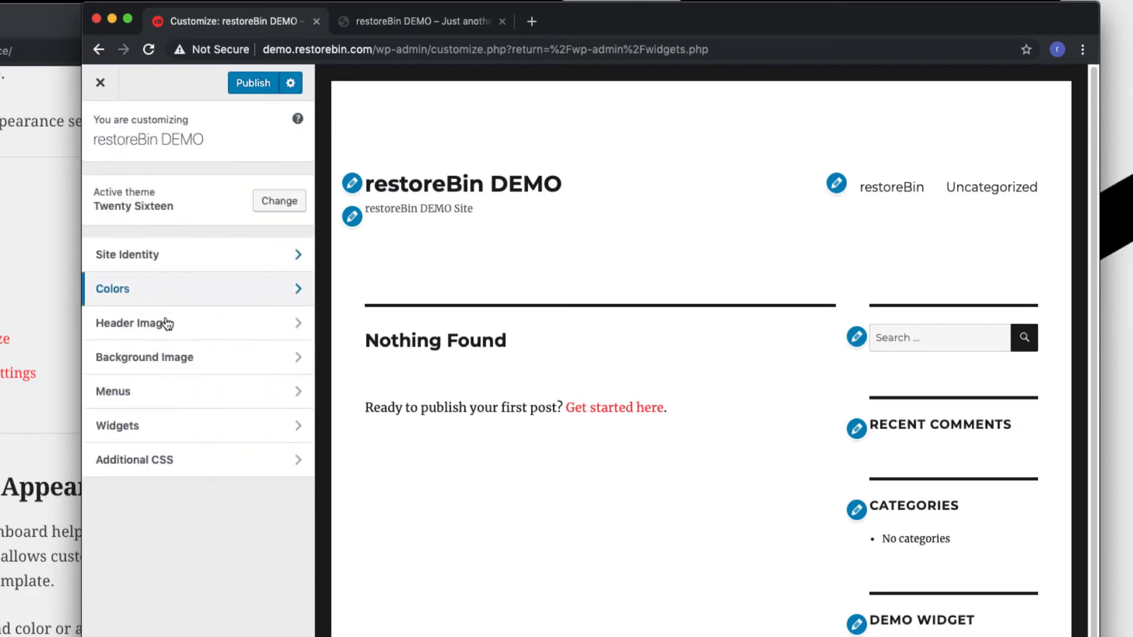
Look through the Header Image, Background Image and Menus settings, including the items that can be added to the Topbar menu.
click(235, 323)
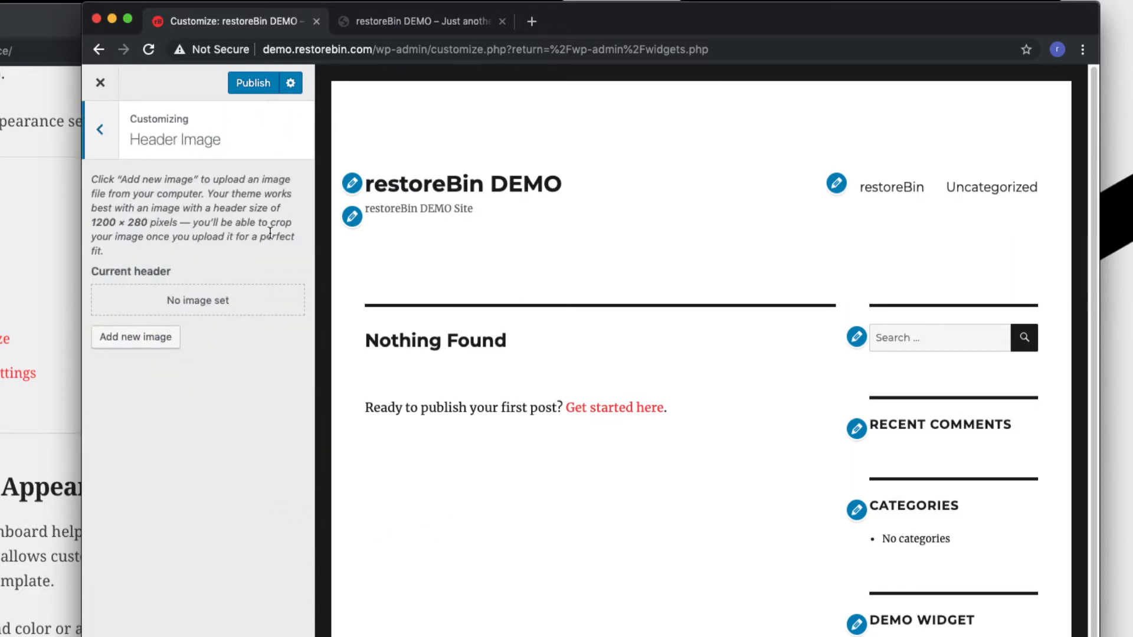
click(102, 141)
click(167, 356)
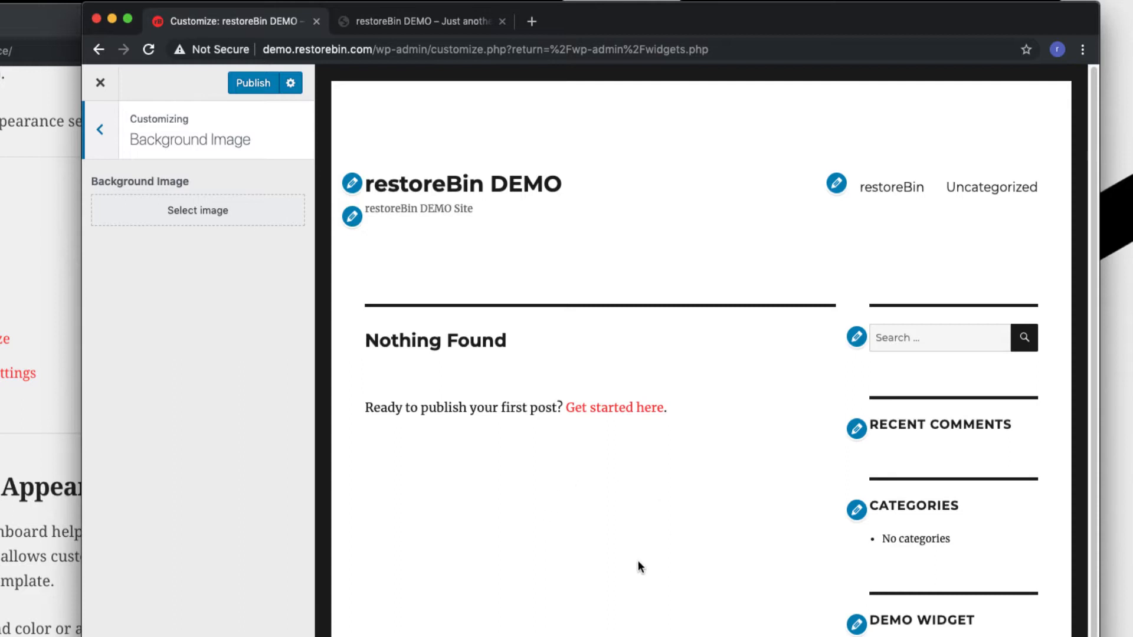
click(100, 129)
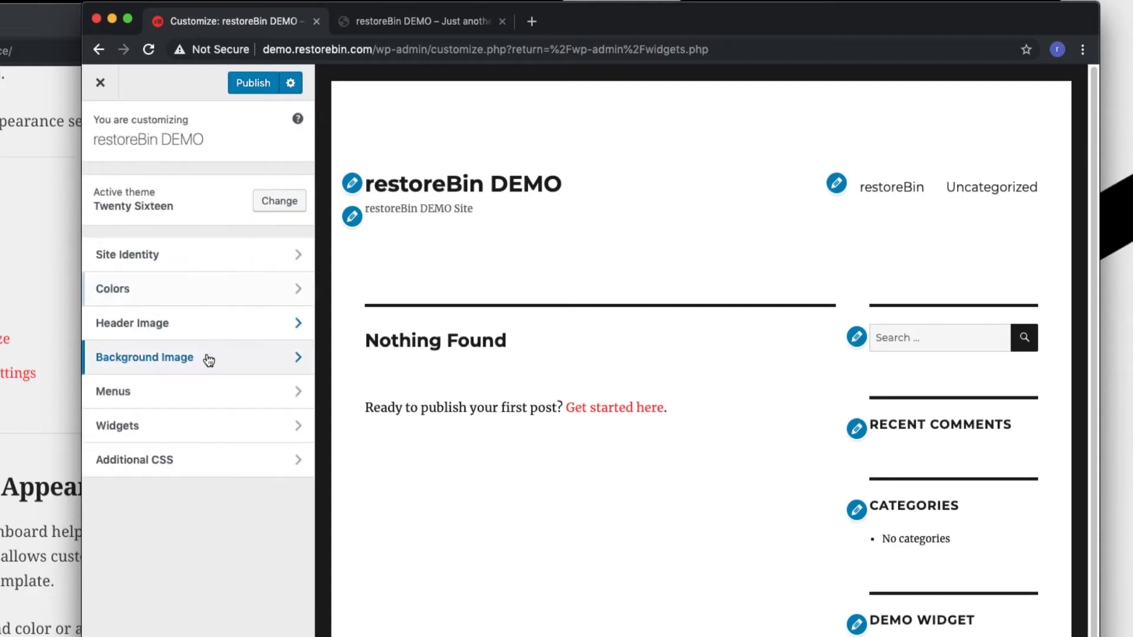
click(186, 392)
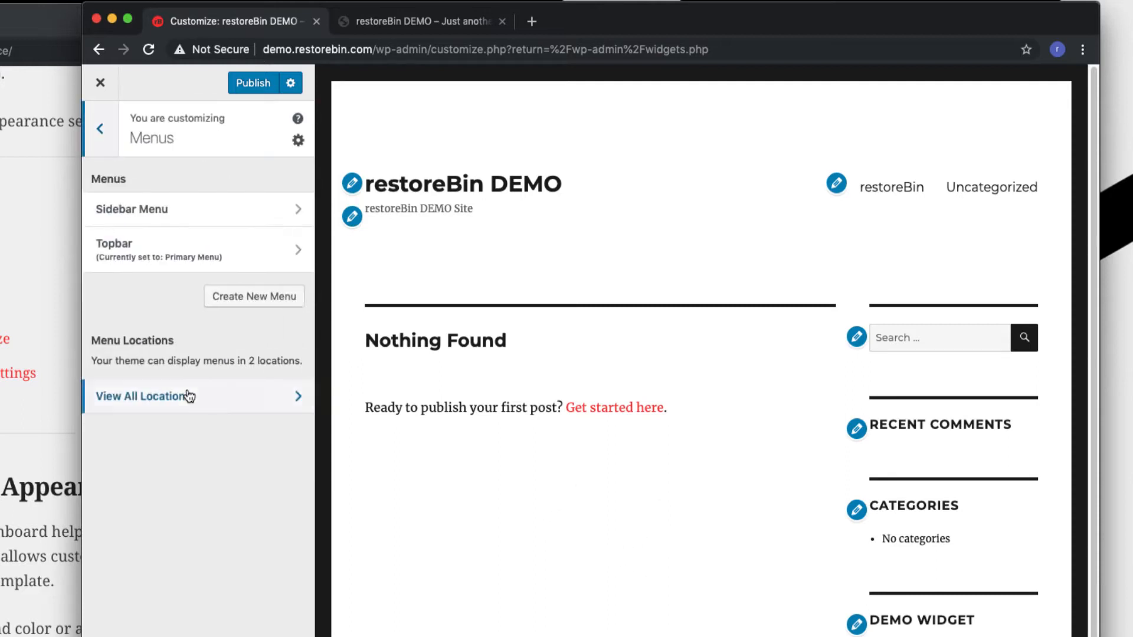
click(165, 248)
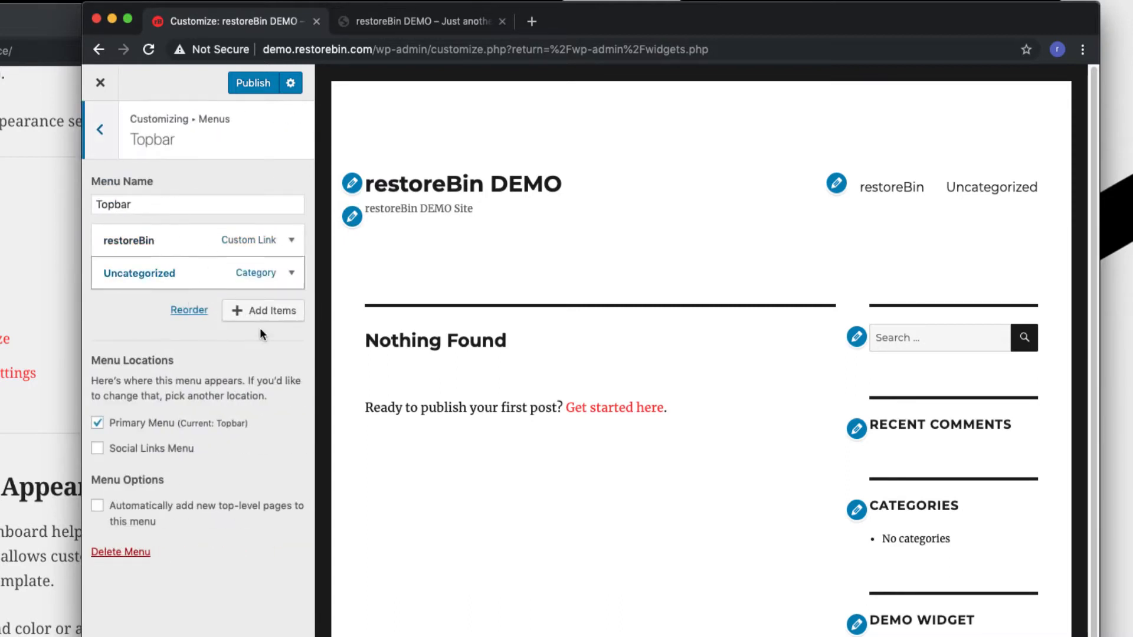
click(263, 310)
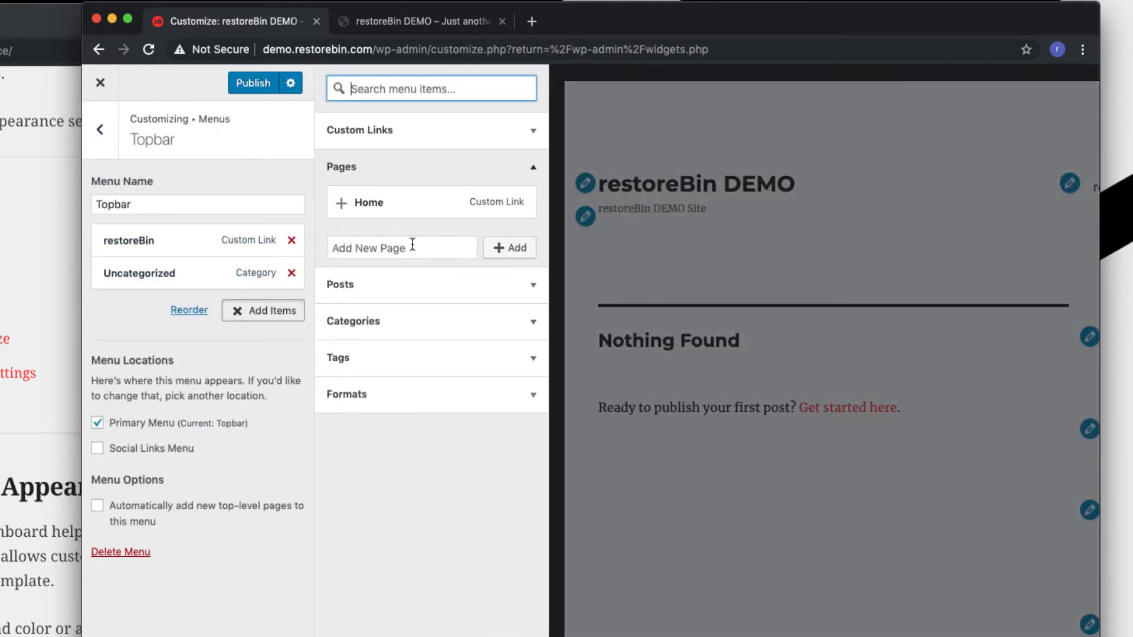
click(98, 142)
click(101, 136)
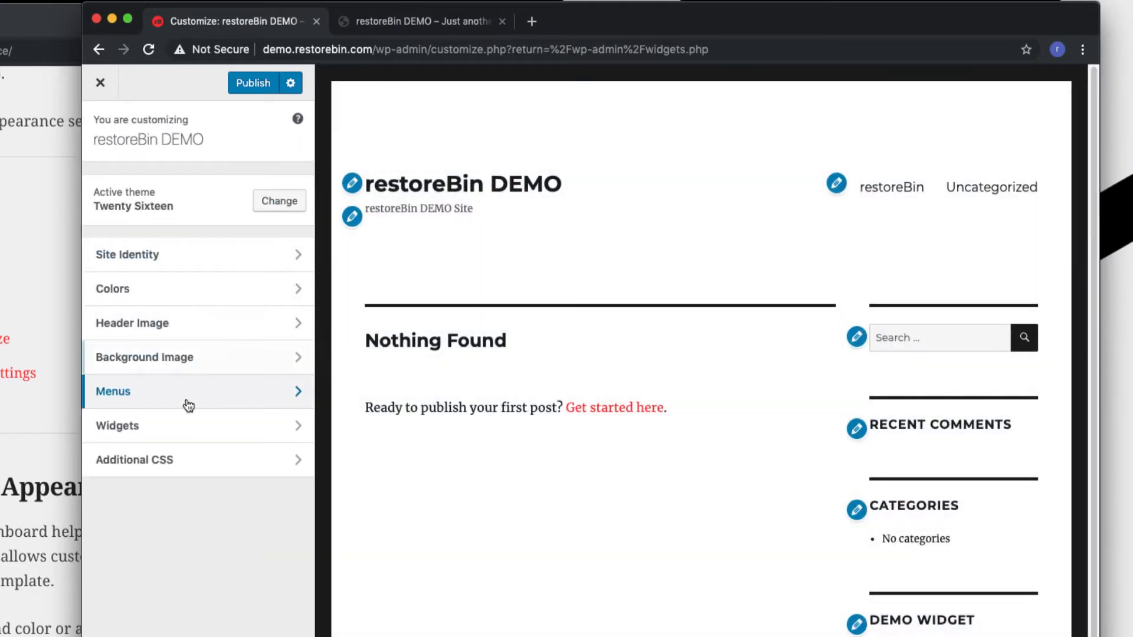
Remove the Demo Widget text widget from the Sidebar widget area in the customizer.
click(178, 437)
click(166, 294)
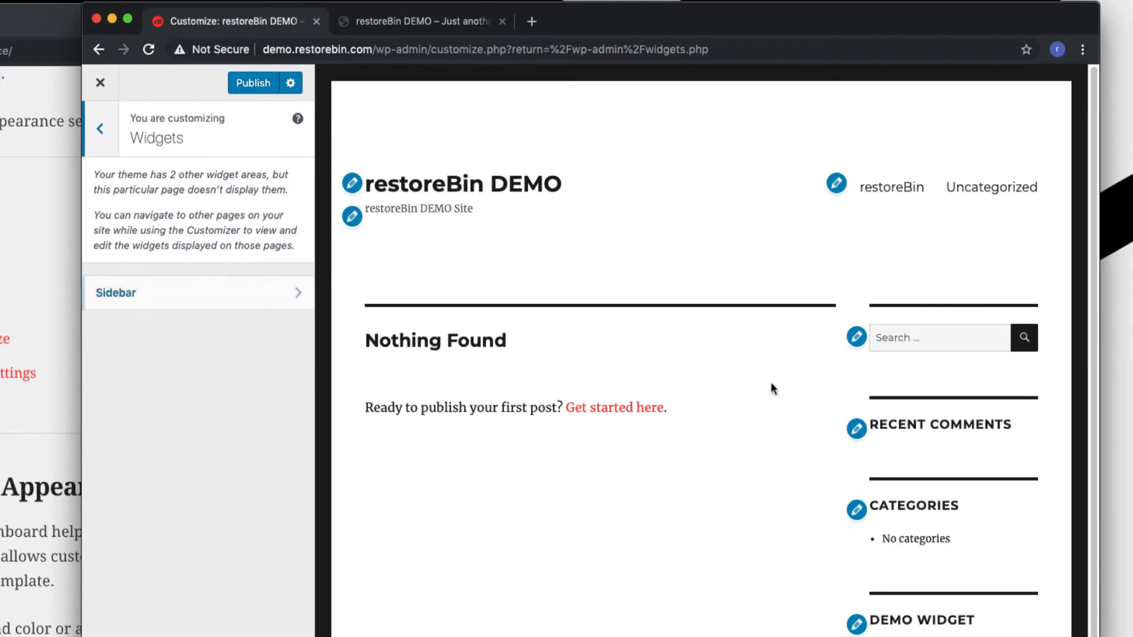
click(147, 293)
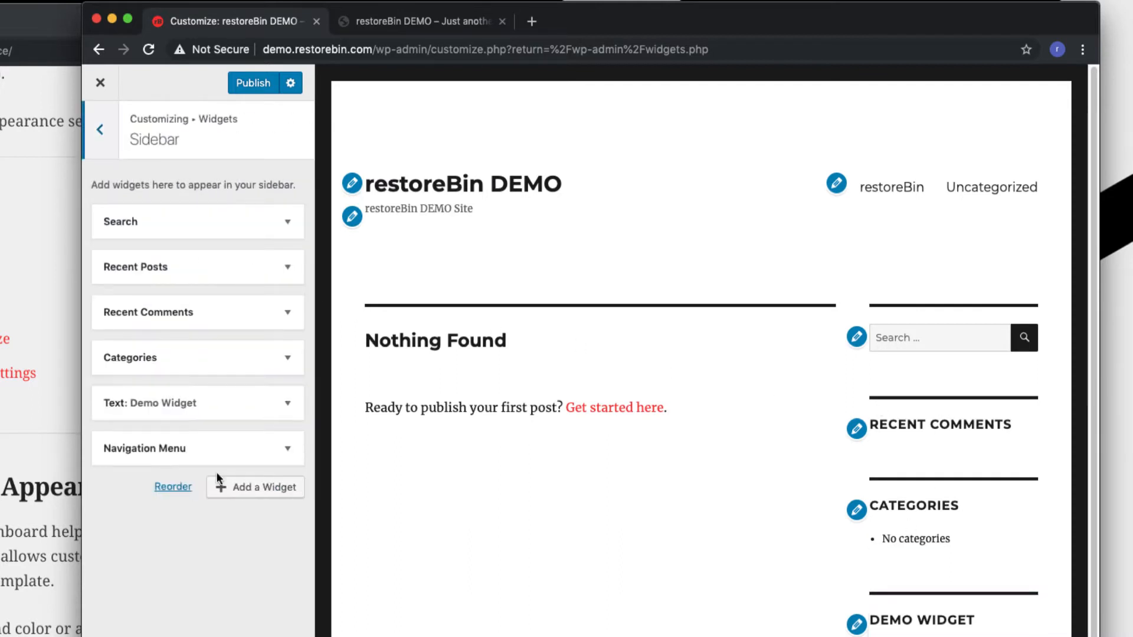
scroll(844, 602, down, 3)
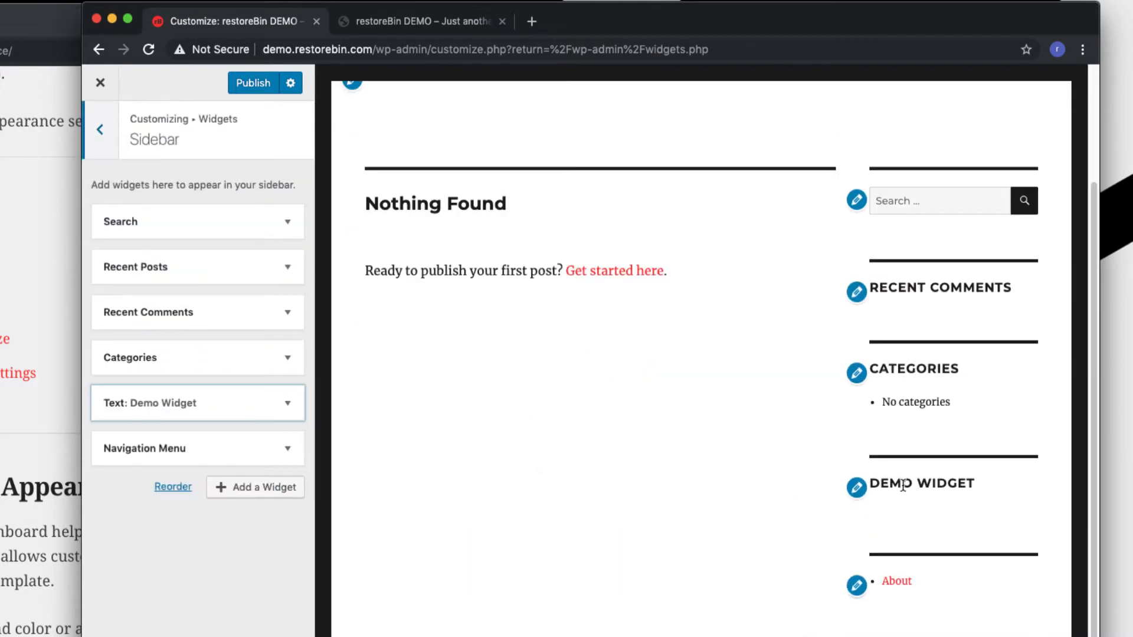
click(288, 404)
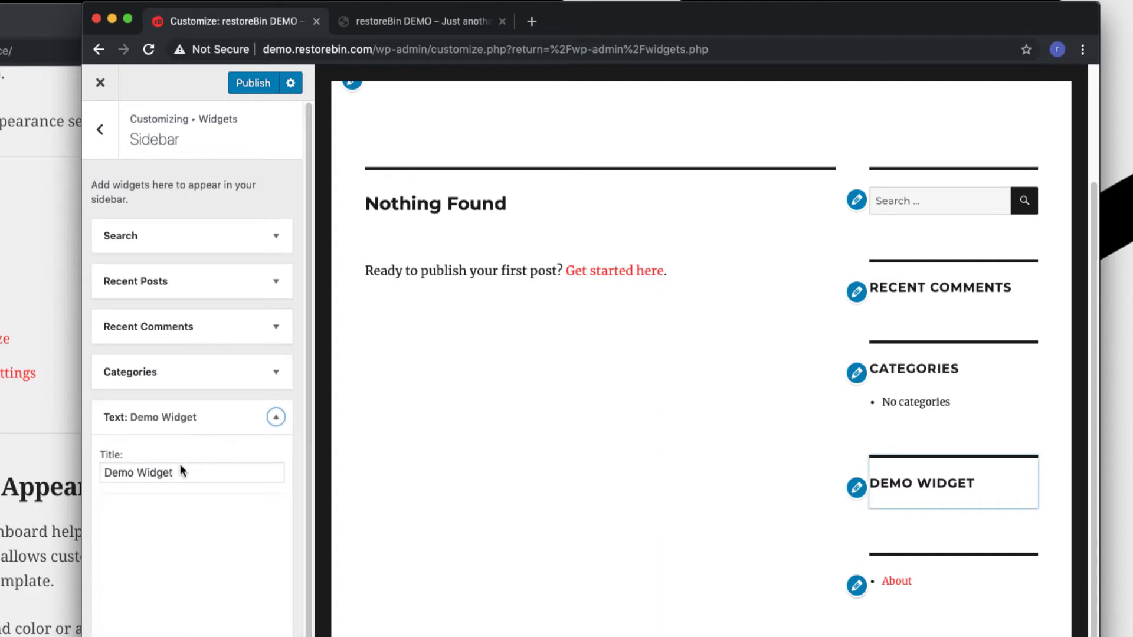
scroll(195, 531, down, 2)
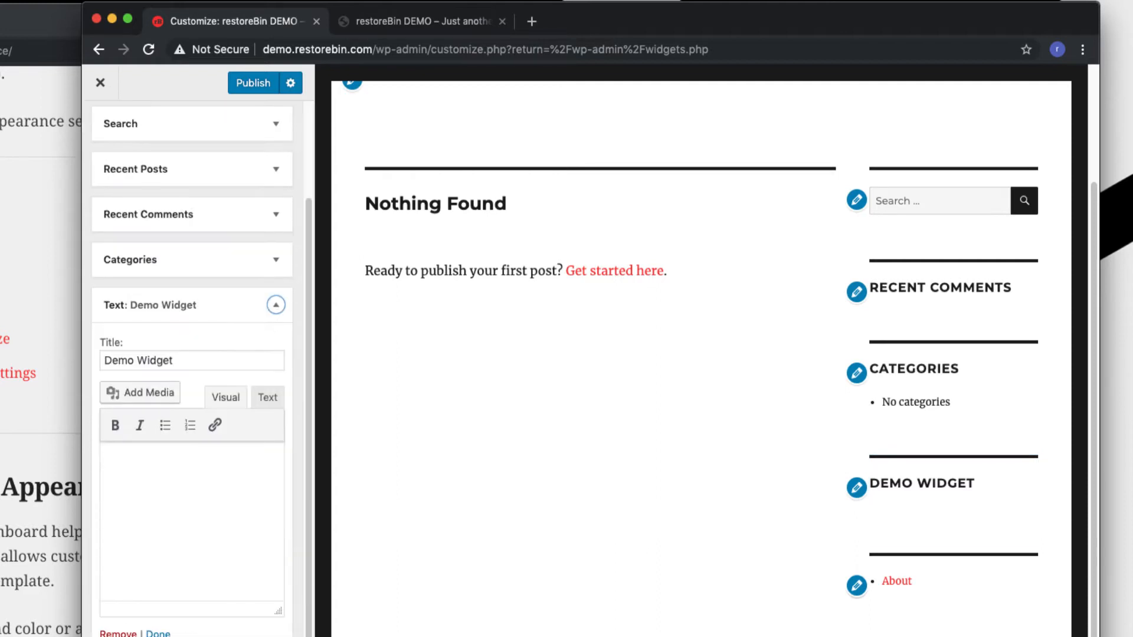
click(114, 630)
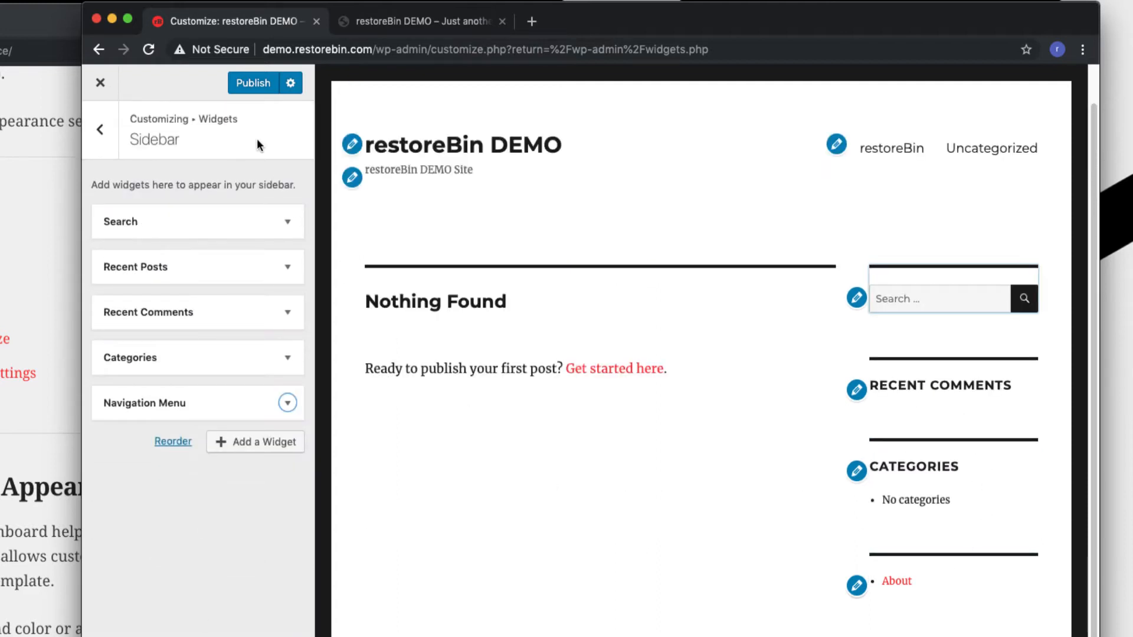
View the Additional CSS settings, publish the customizer changes and close the customizer.
click(115, 155)
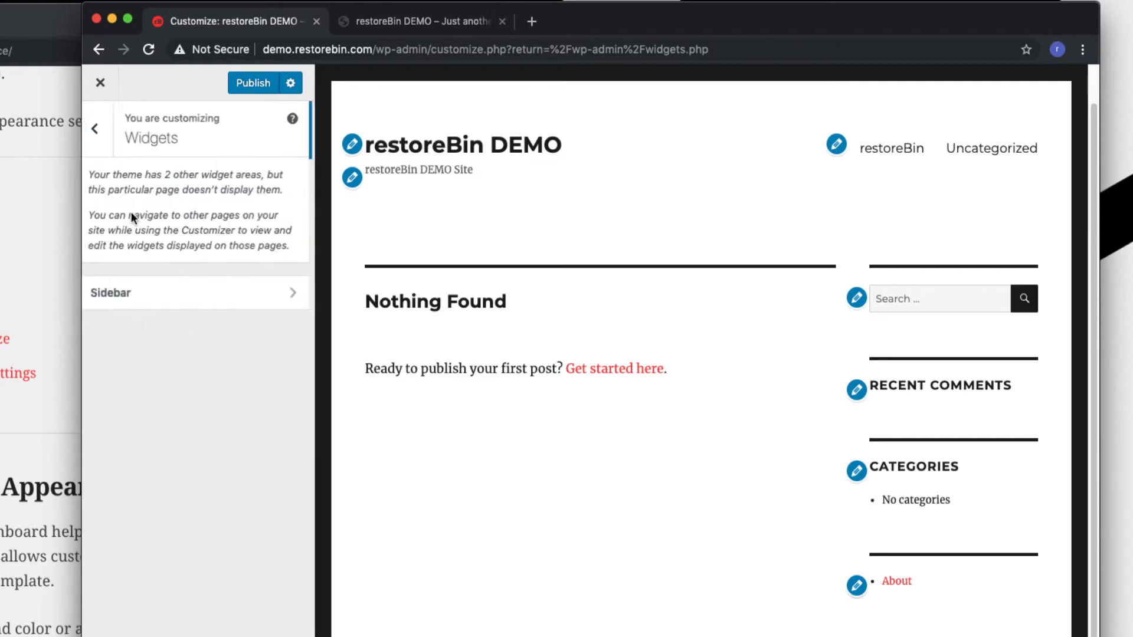
click(102, 131)
click(171, 460)
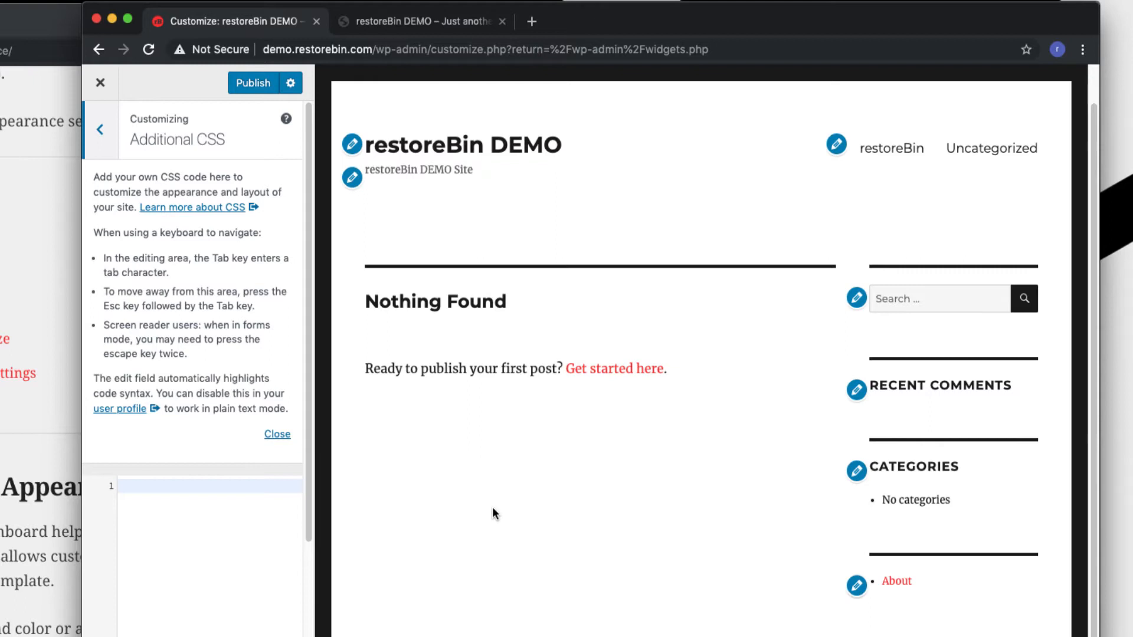
click(99, 129)
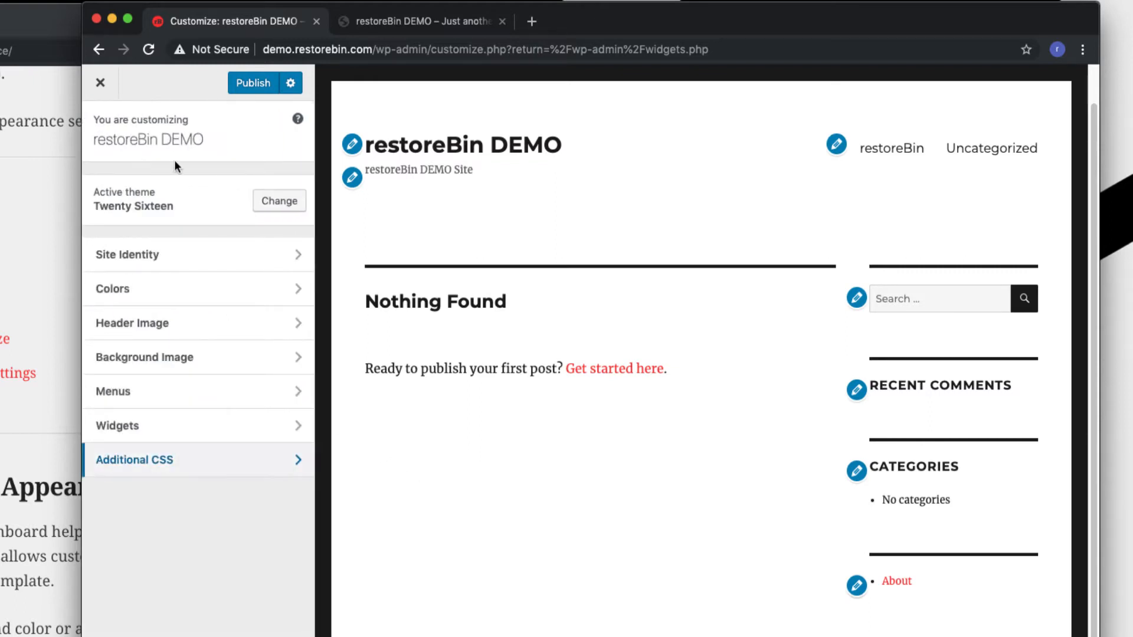
click(261, 89)
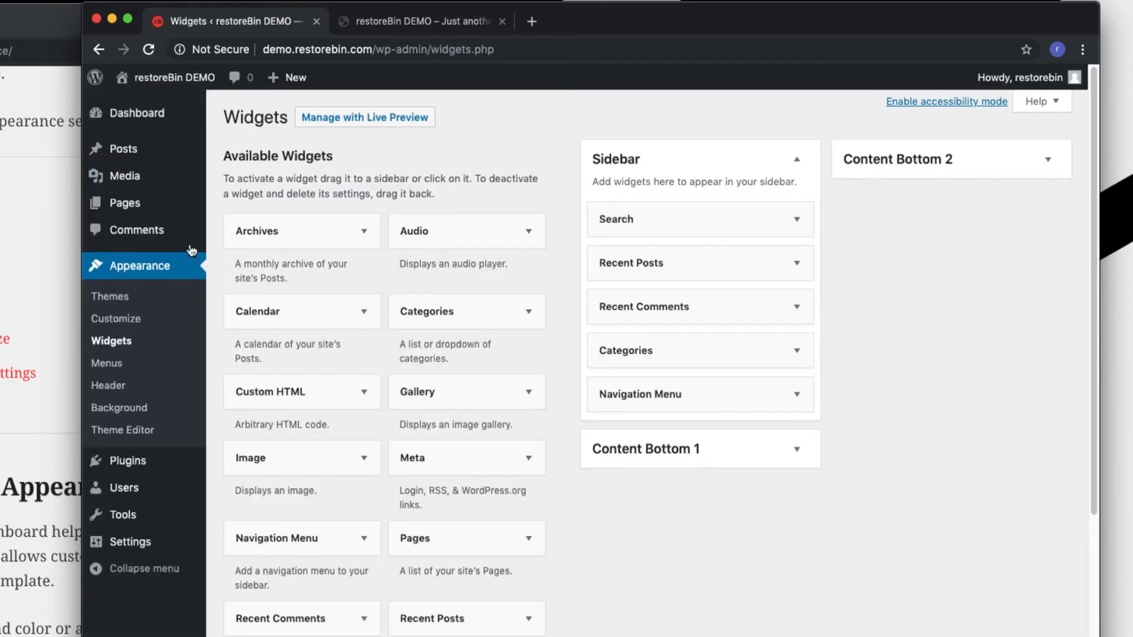
Reload the demo site and check its tagline, link color and sidebar widgets.
click(427, 22)
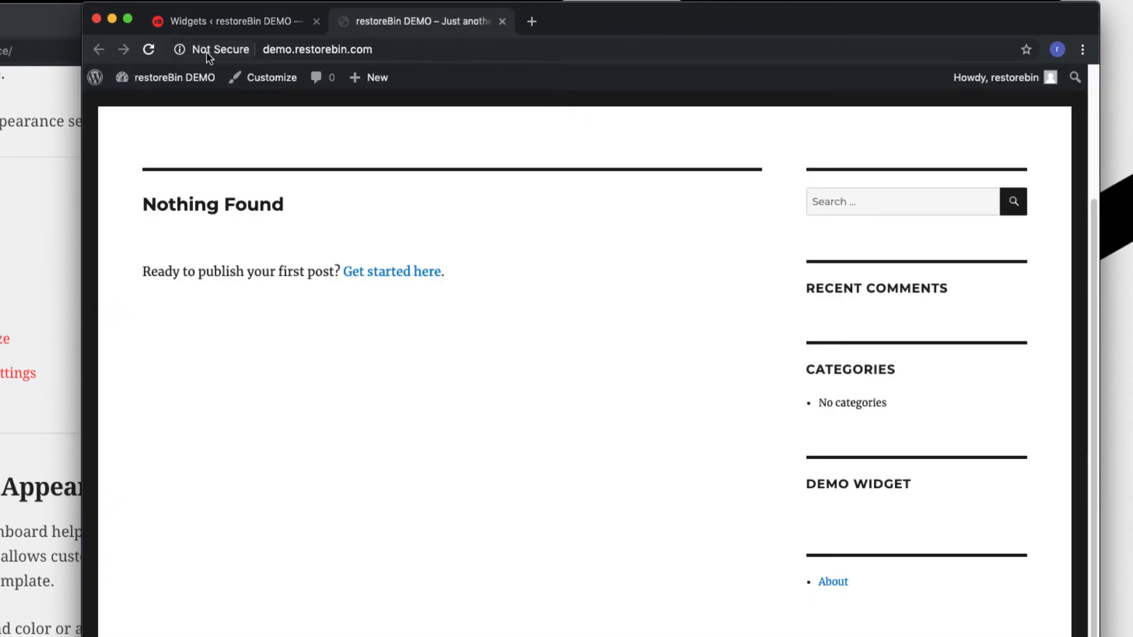
click(148, 50)
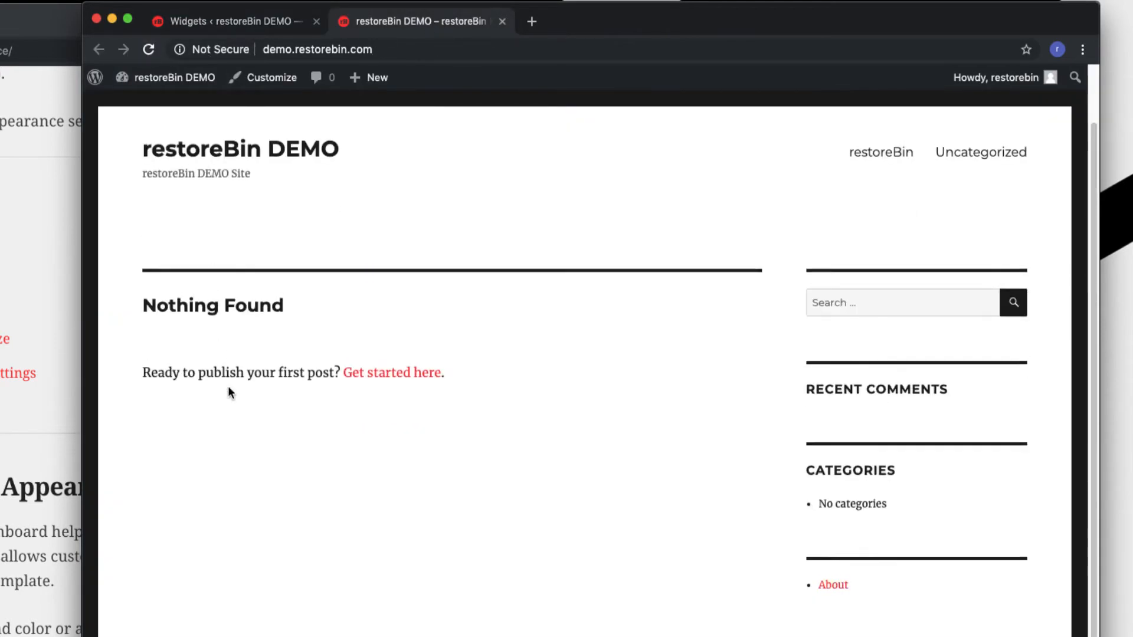
scroll(228, 386, up, 2)
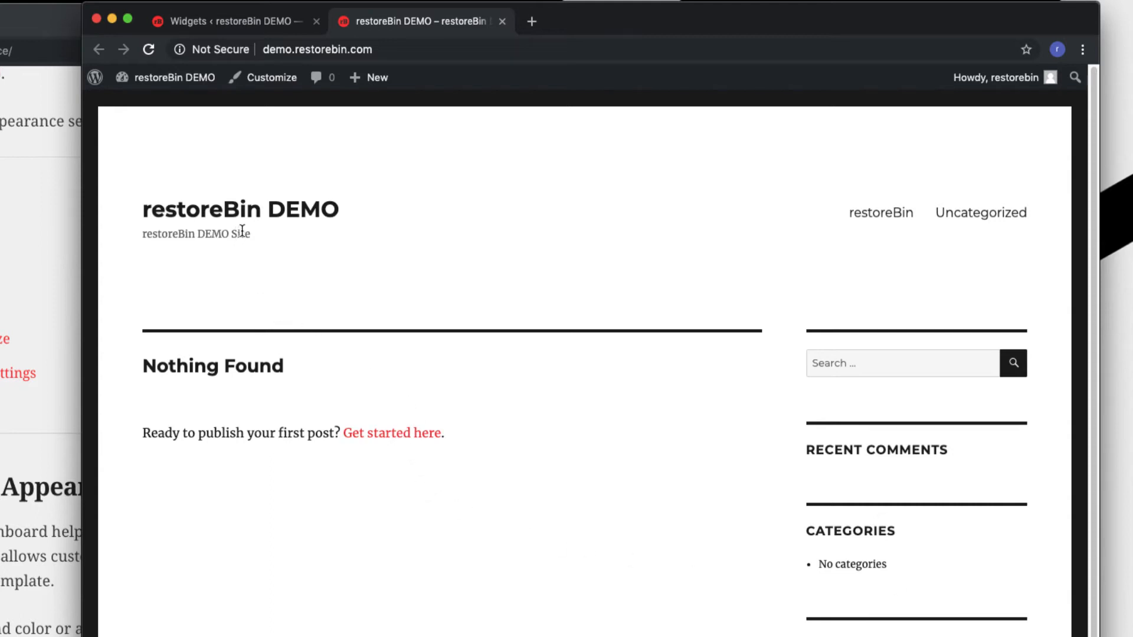
drag(229, 227, 145, 229)
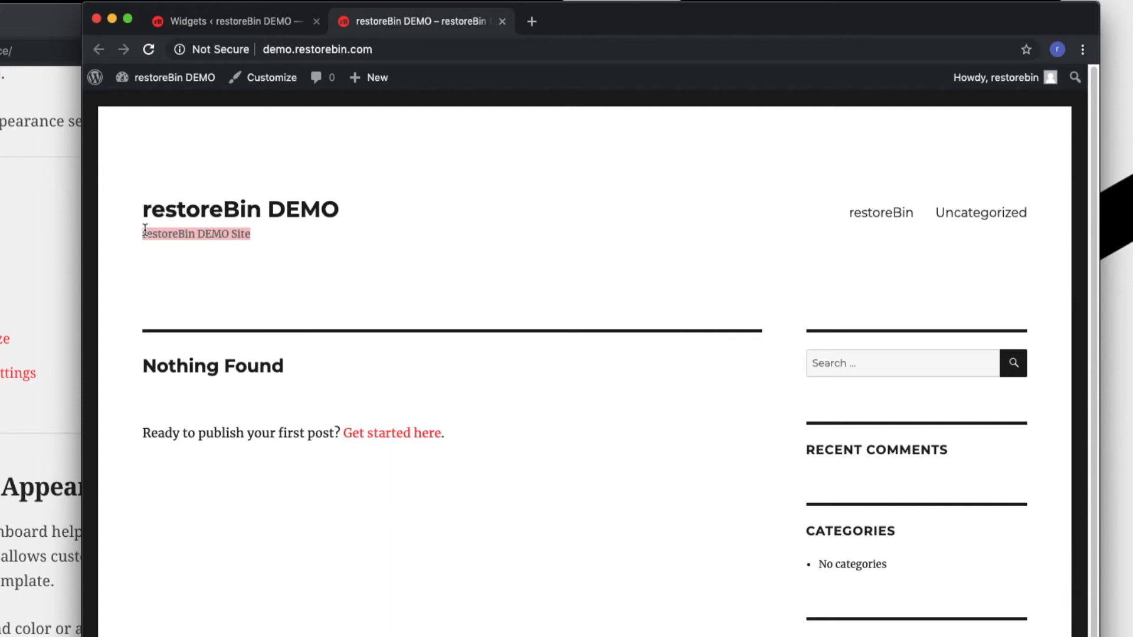
Open the Theme Editor from the dashboard and acknowledge the warning about direct theme edits.
click(231, 22)
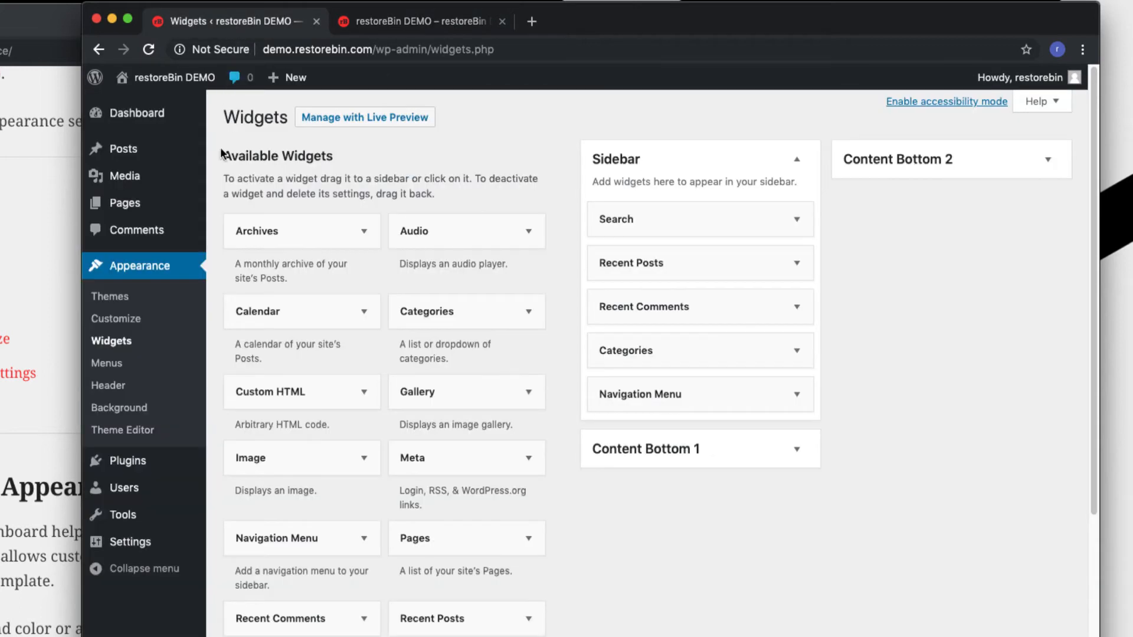
click(143, 437)
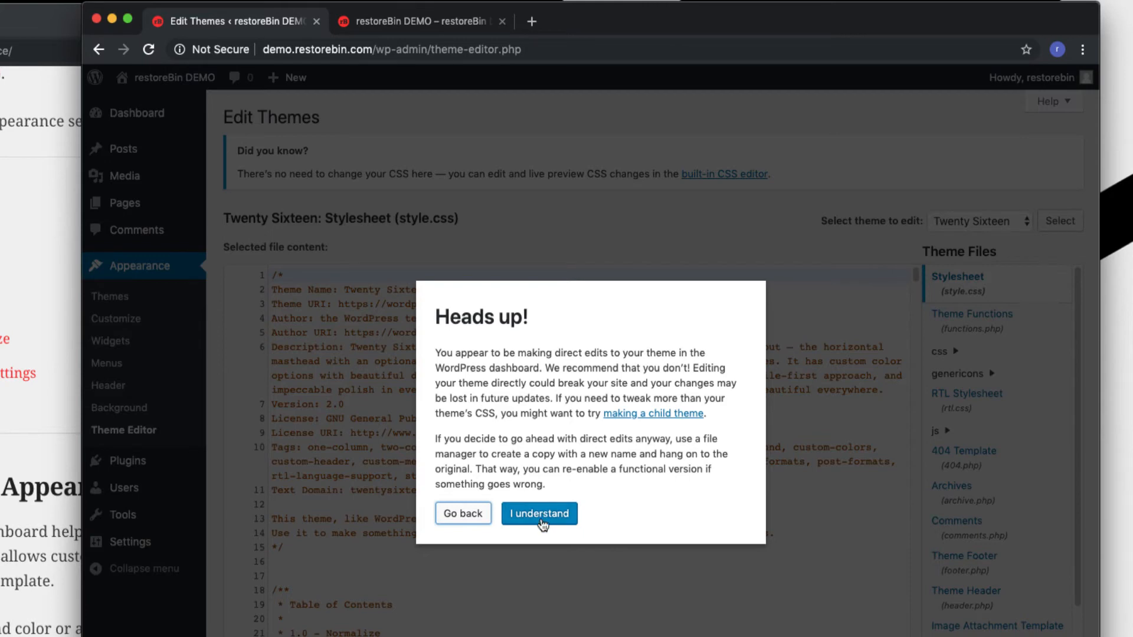
click(539, 518)
click(388, 23)
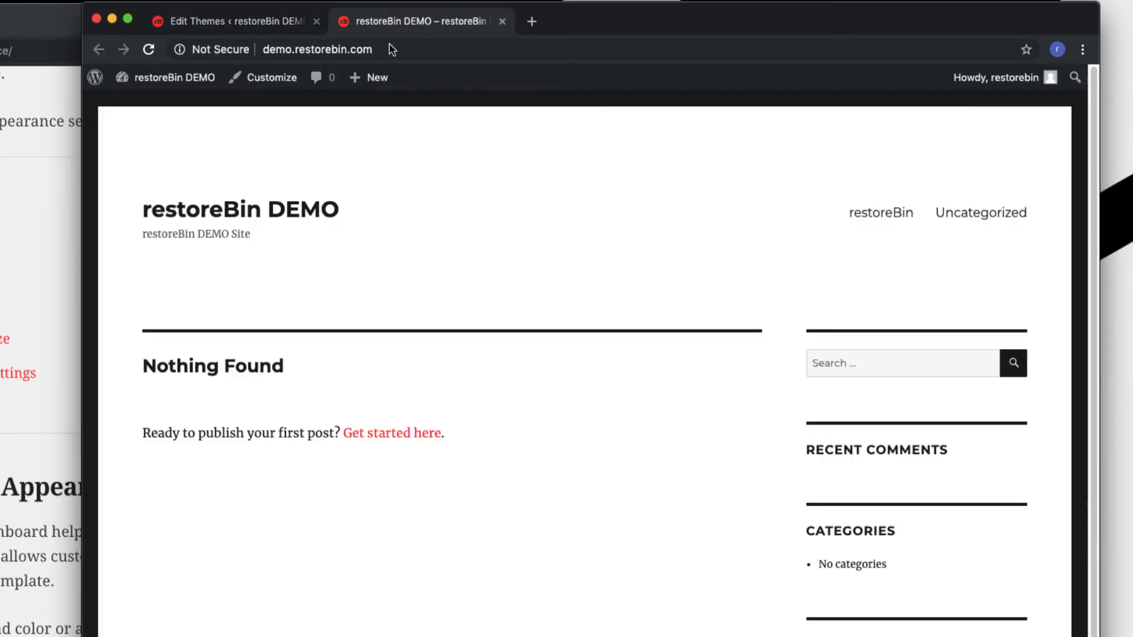
click(272, 23)
Look through the Twenty Sixteen theme files, open Theme Header (header.php) and compare it with the demo site's header.
scroll(488, 399, down, 4)
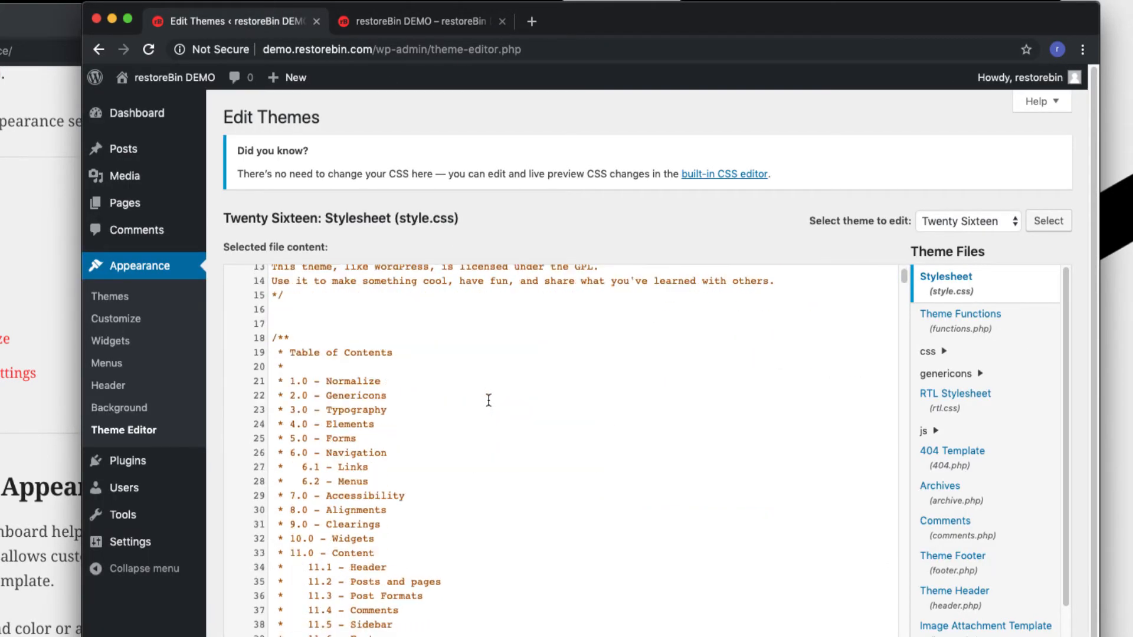
scroll(943, 419, down, 3)
scroll(943, 416, down, 5)
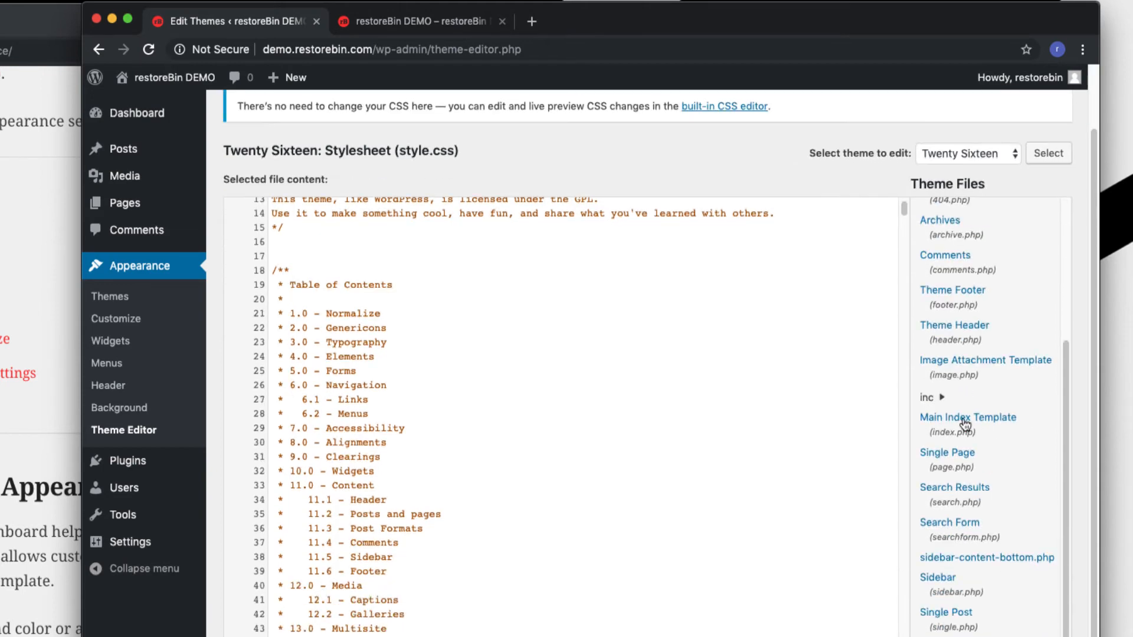
click(969, 337)
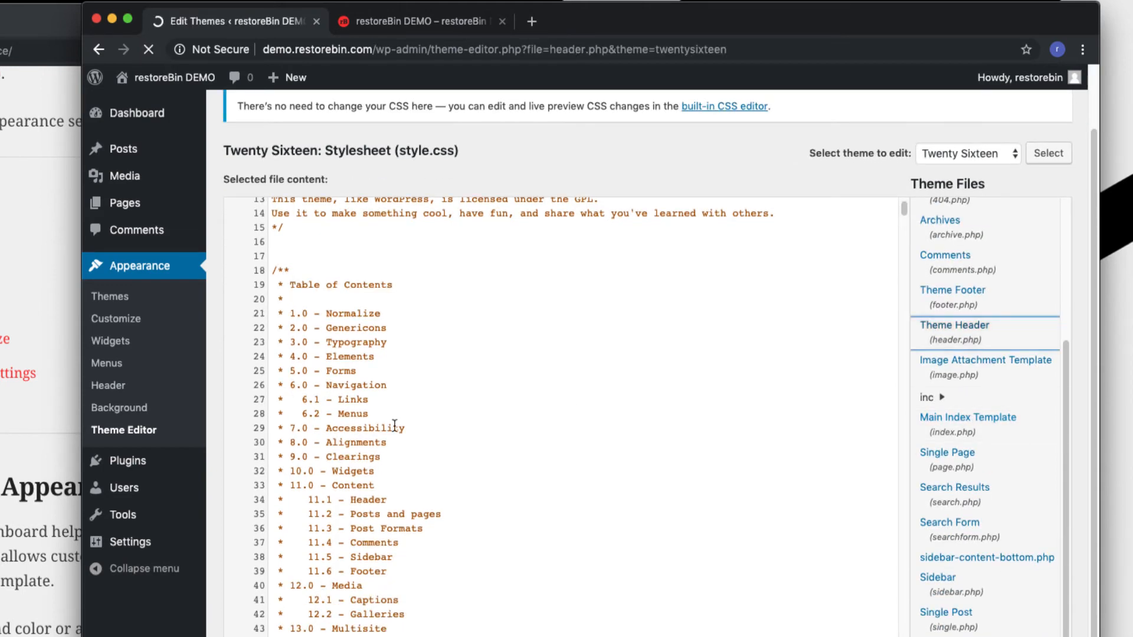
click(393, 22)
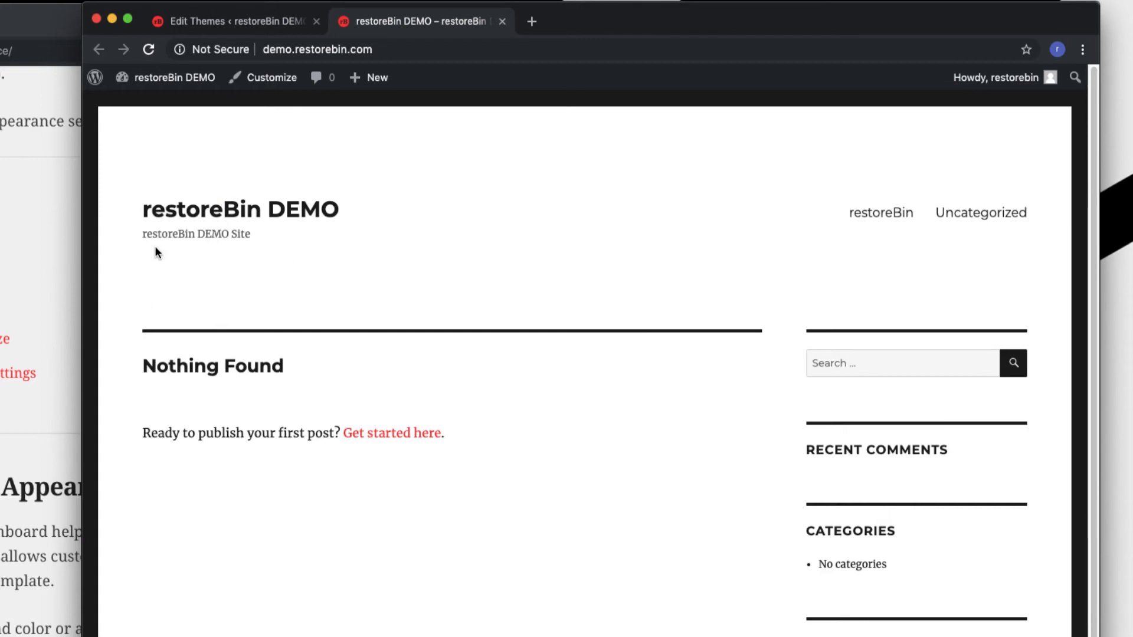
click(259, 25)
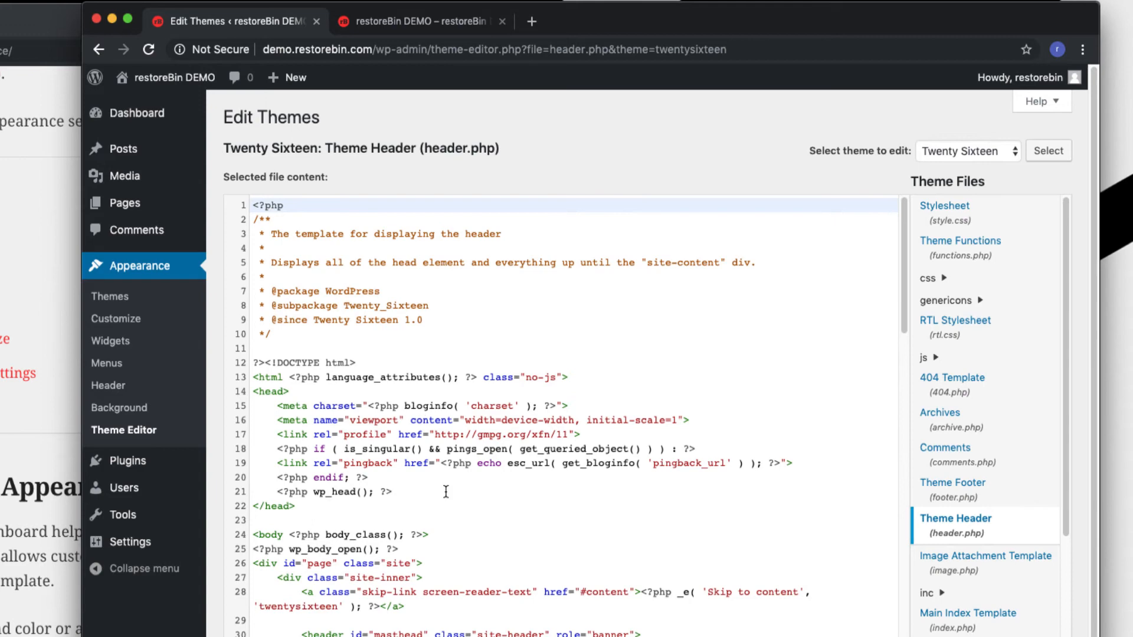
Copy and remove the site-description paragraph on line 45 of header.php, and update the file.
scroll(449, 472, down, 5)
scroll(465, 525, down, 7)
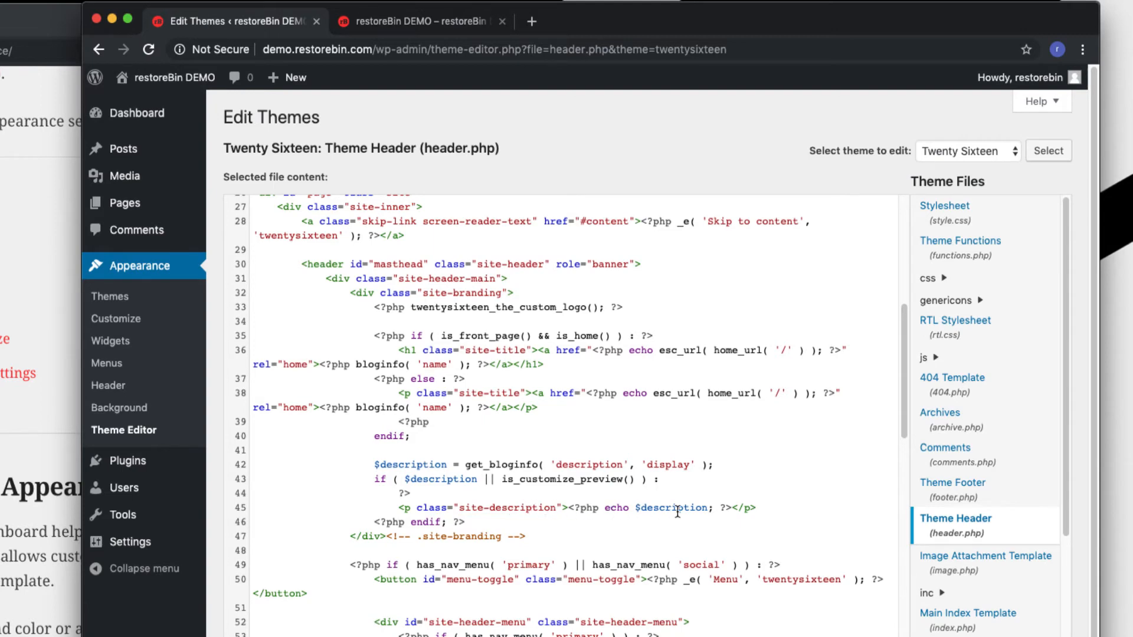
click(401, 507)
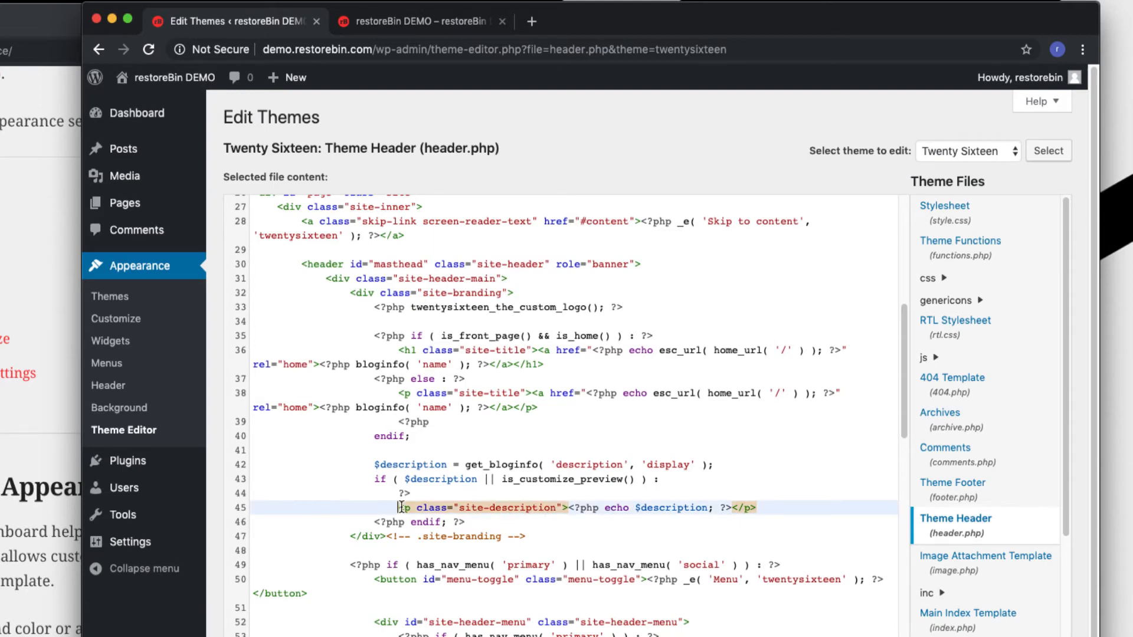
drag(401, 507, 767, 509)
key(super+c)
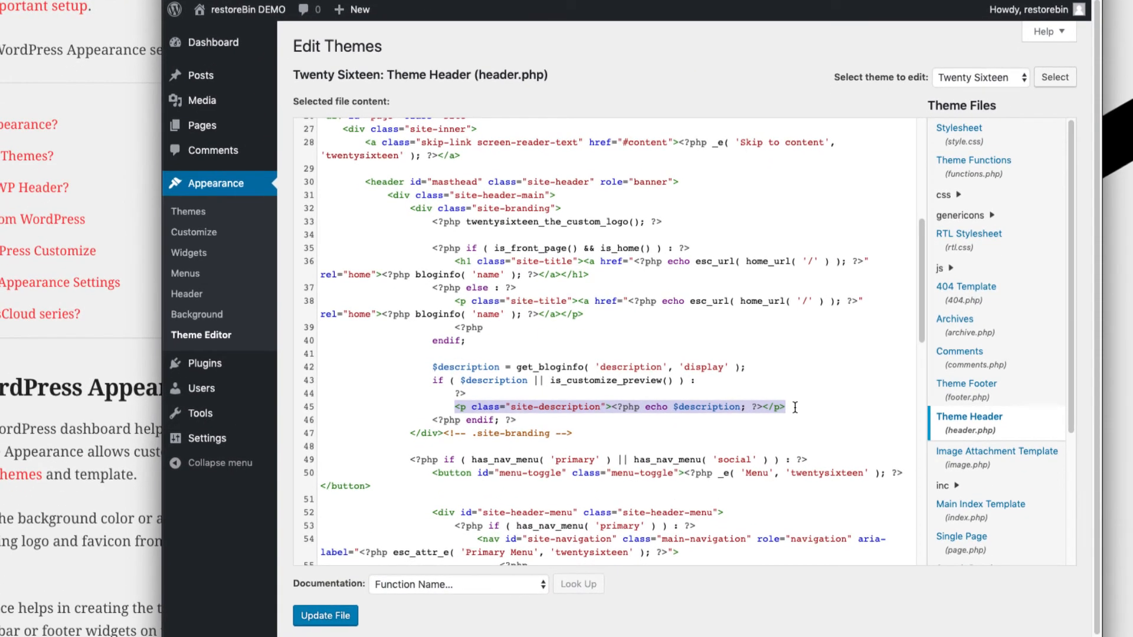
key(BackSpace)
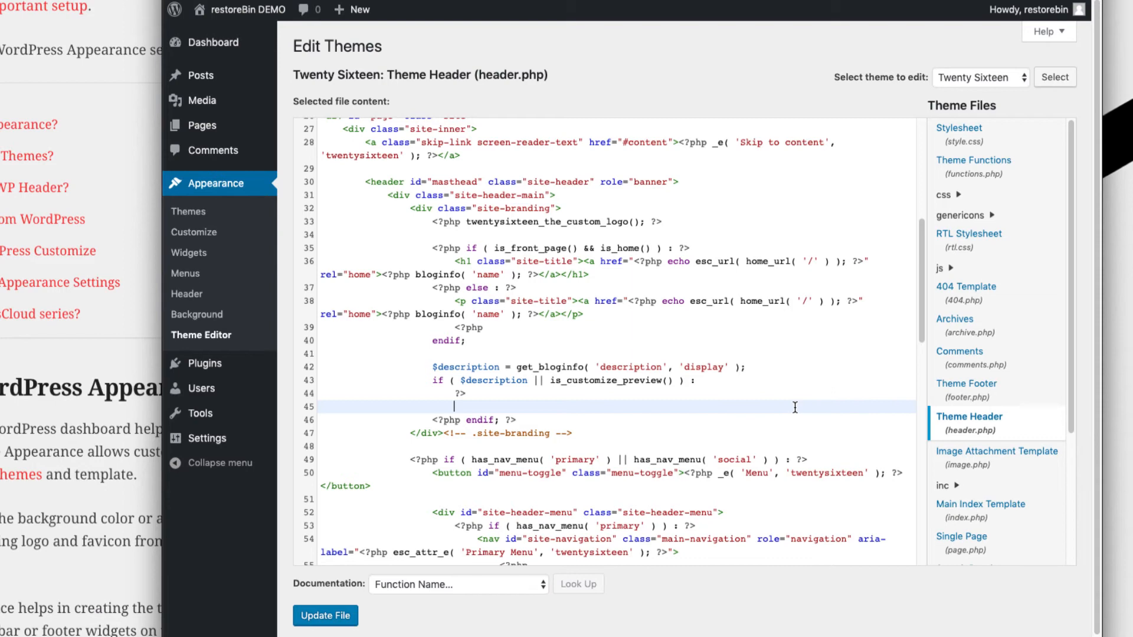
click(339, 621)
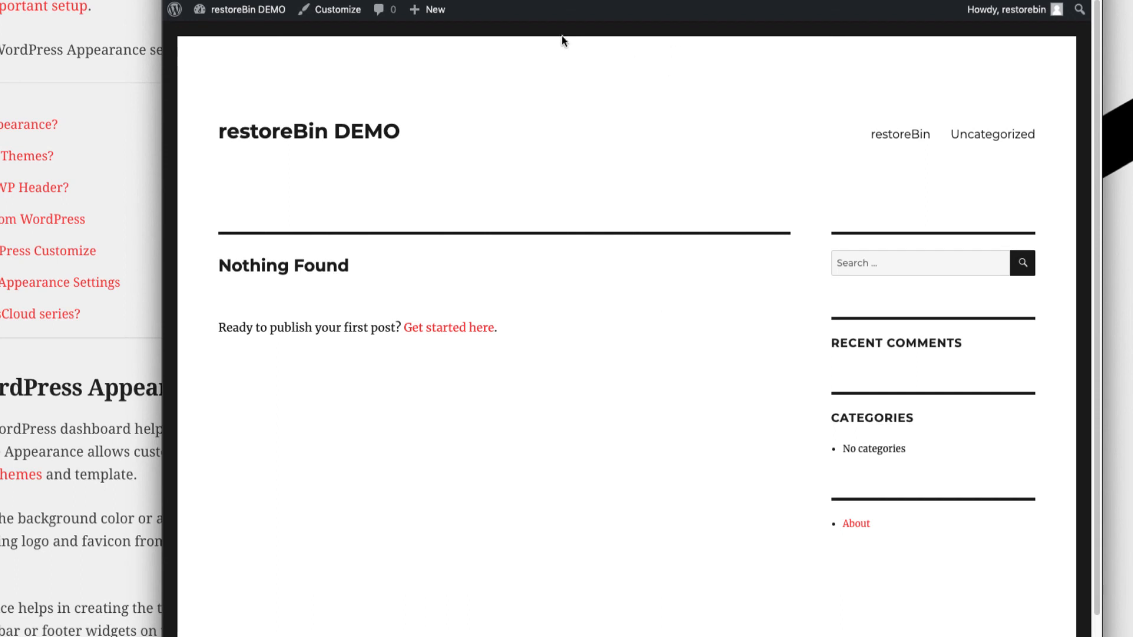
Return to the theme editor, paste the site-description paragraph back on line 45 of header.php and update the file.
click(360, 1)
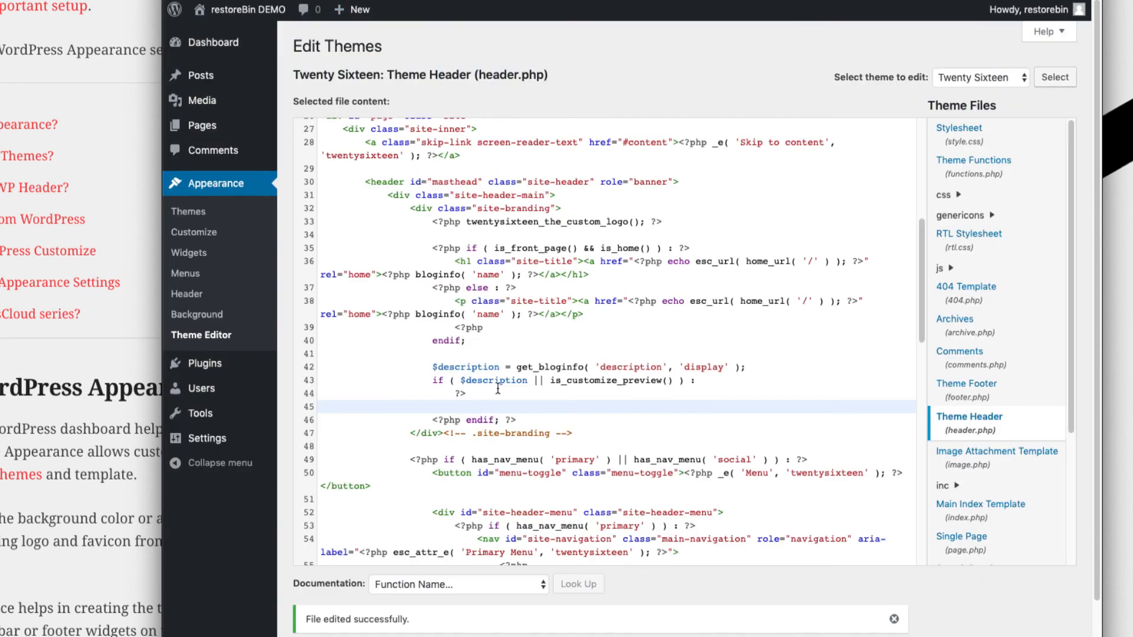
key(super+v)
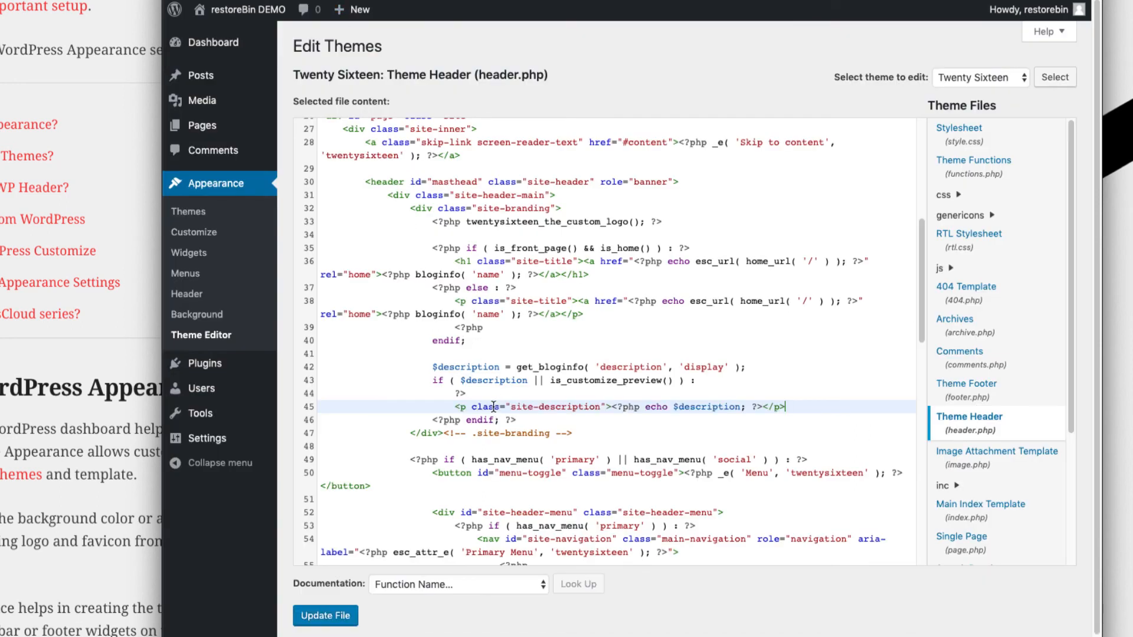
click(321, 616)
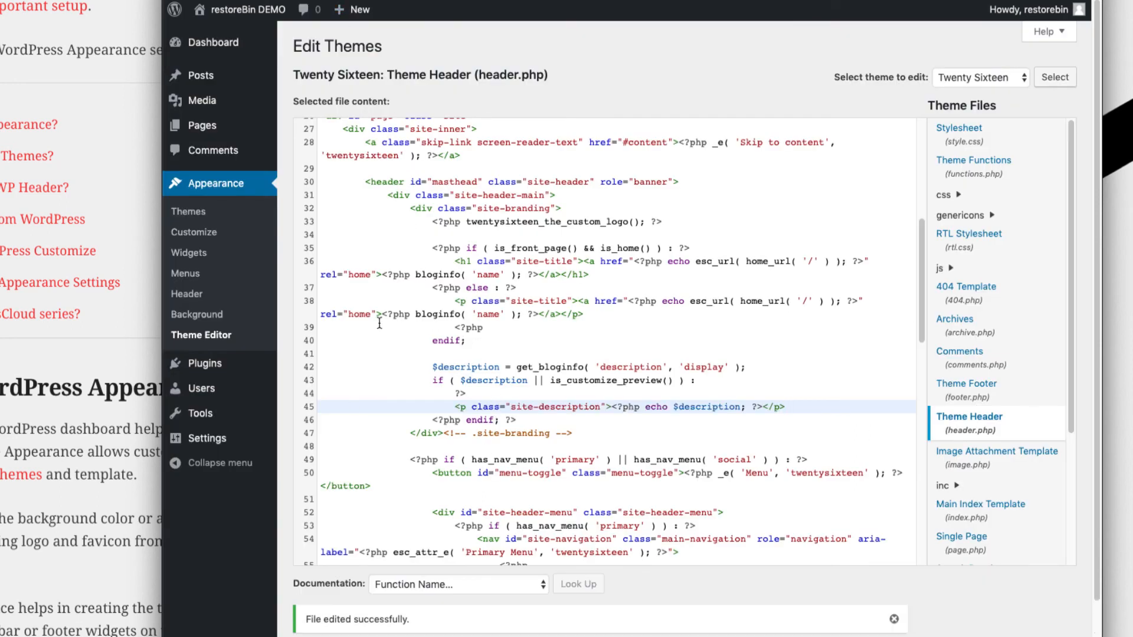
Reload the demo site to check the tagline under the site title, and return to the theme editor.
click(233, 1)
key(super+r)
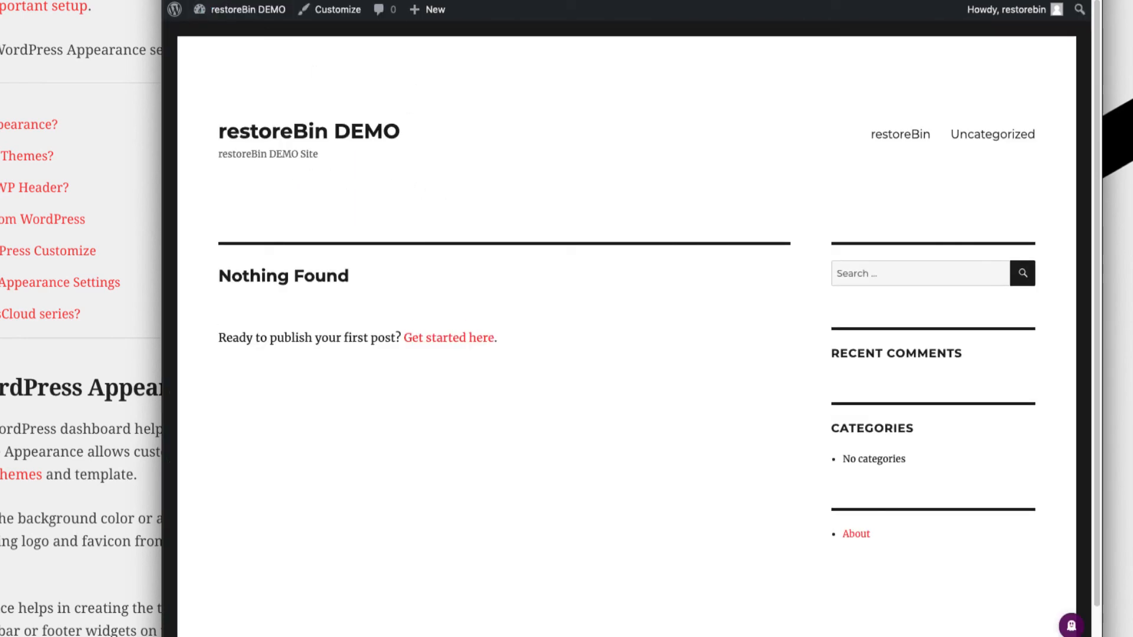
click(354, 1)
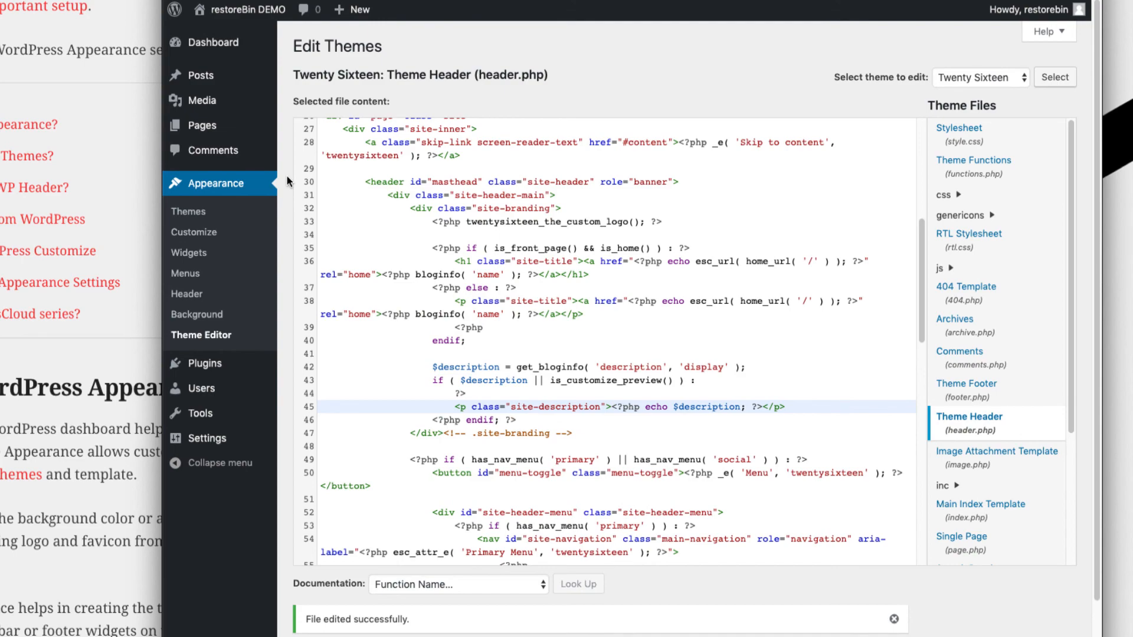